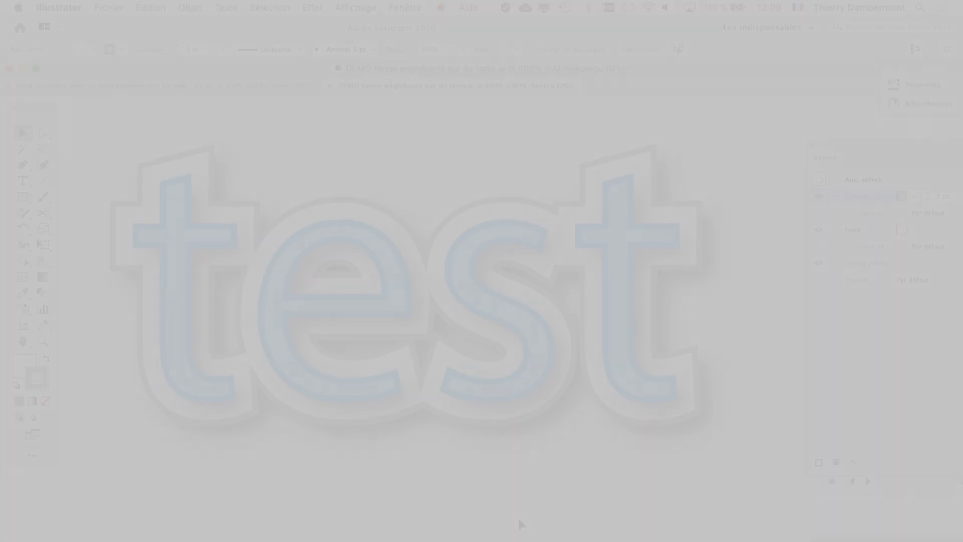
- Zoom and pan around to inspect the existing test lettering
key("super+minus")
key("super+minus")
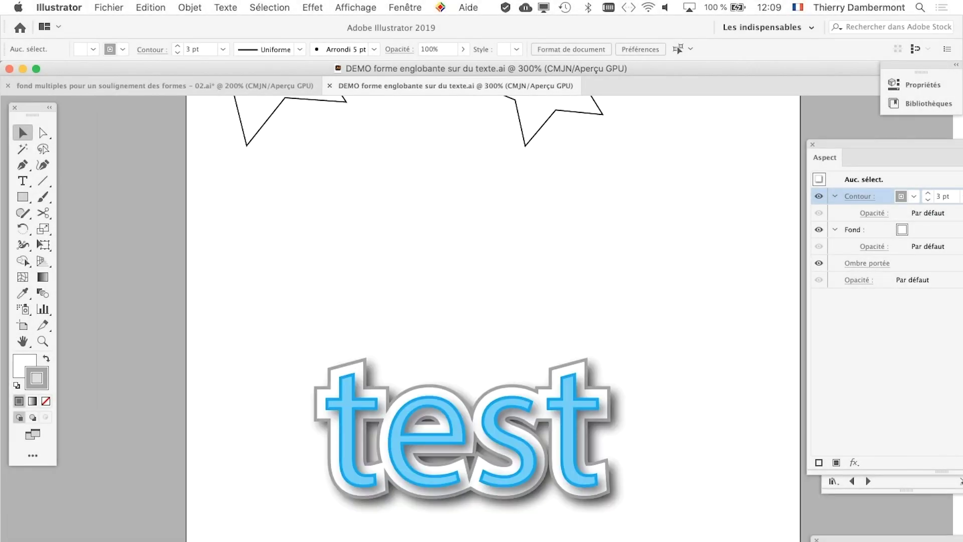
scroll(513, 449, "down", 5)
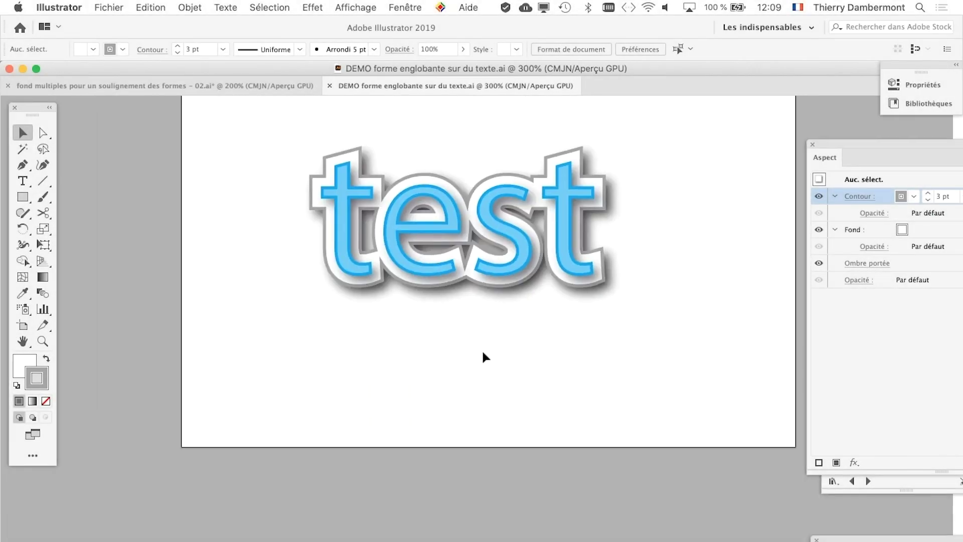
key("super+plus")
key("super+plus")
key("super+plus")
left_click_drag(451, 330, 419, 522)
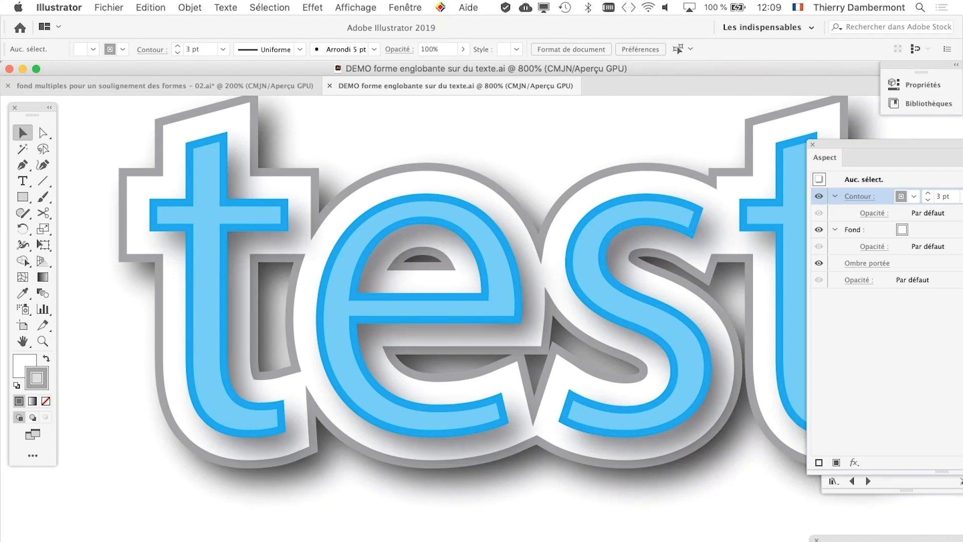
left_click_drag(431, 540, 194, 520)
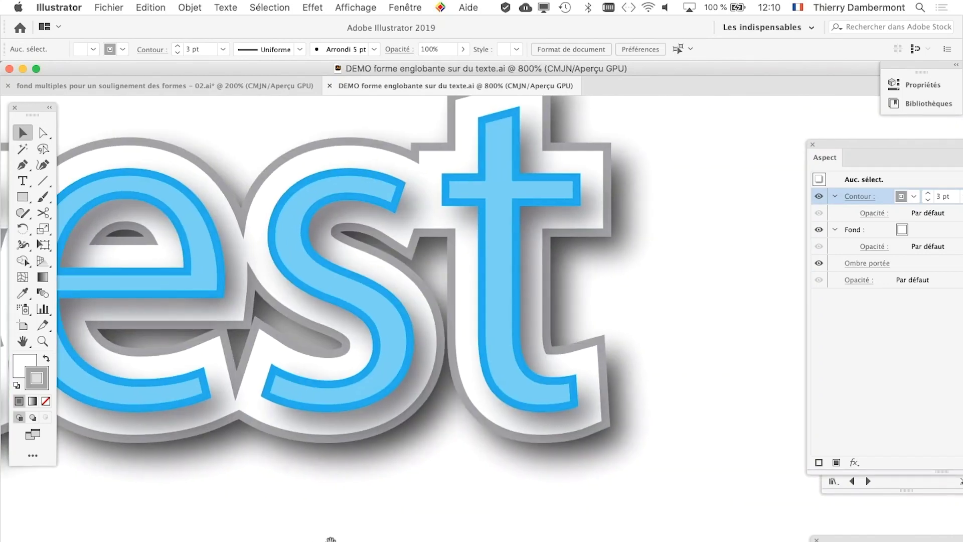
scroll(351, 331, "down", 2)
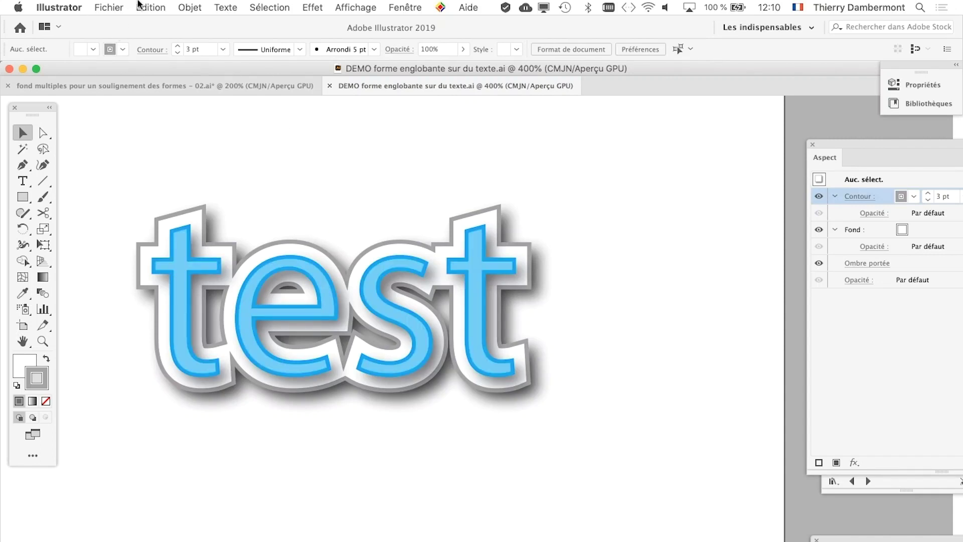
- Create a new blank document and type 'artic ice' on the page
left_click(115, 6)
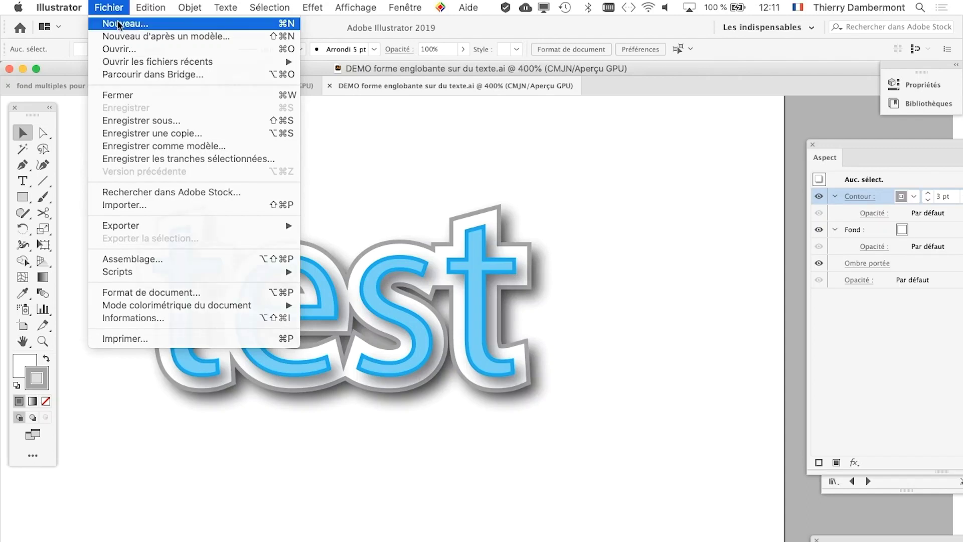
left_click(119, 24)
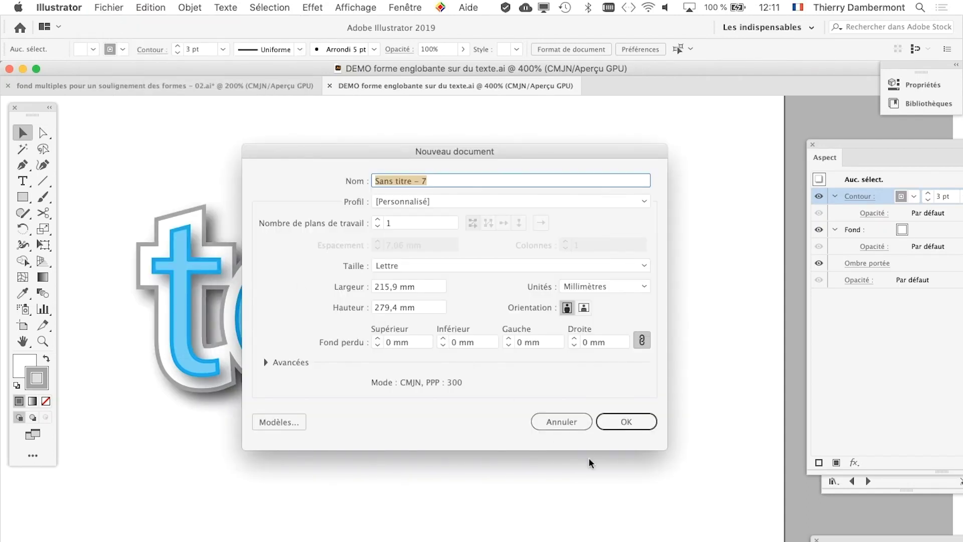
left_click(626, 422)
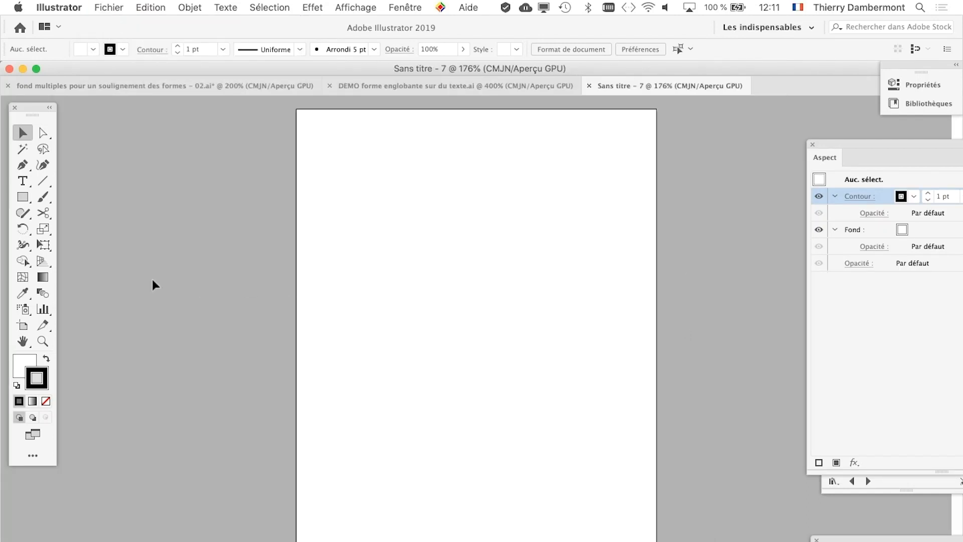
left_click(22, 181)
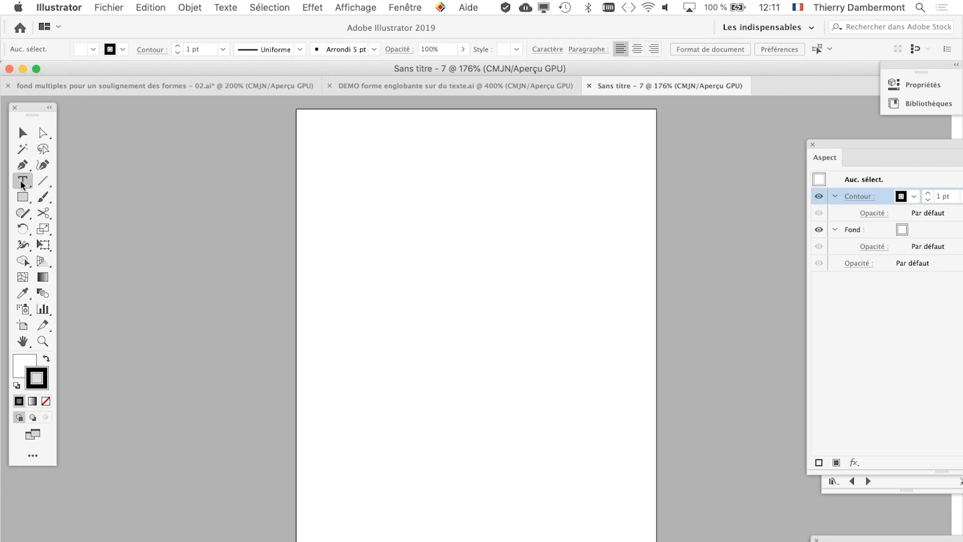
left_click(370, 220)
type("arti")
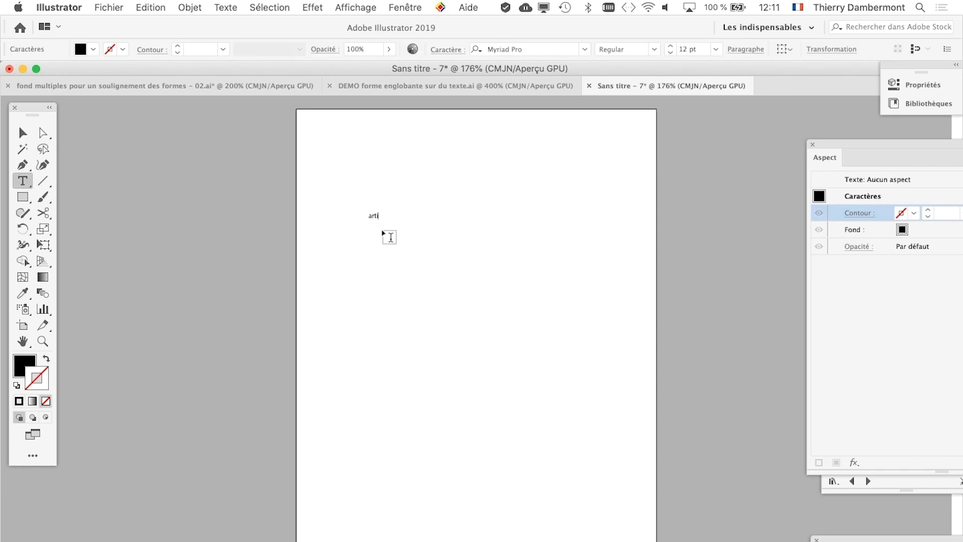
type("c")
type("le")
- Scale the 'artic ice' text up to about 167 pt with Free Transform
left_click(43, 244)
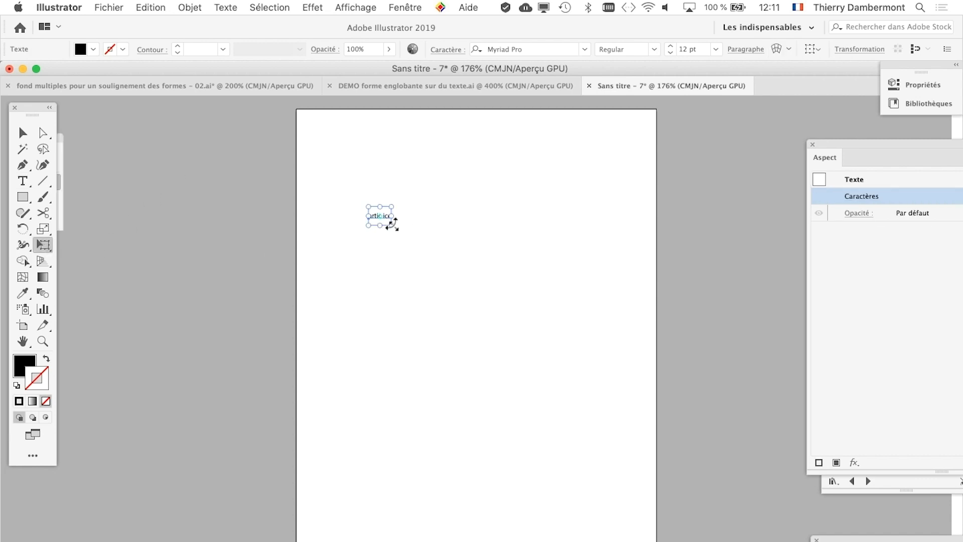
mouse_move(393, 225)
left_mouse_down()
mouse_move(673, 370)
mouse_move(633, 301)
left_mouse_up()
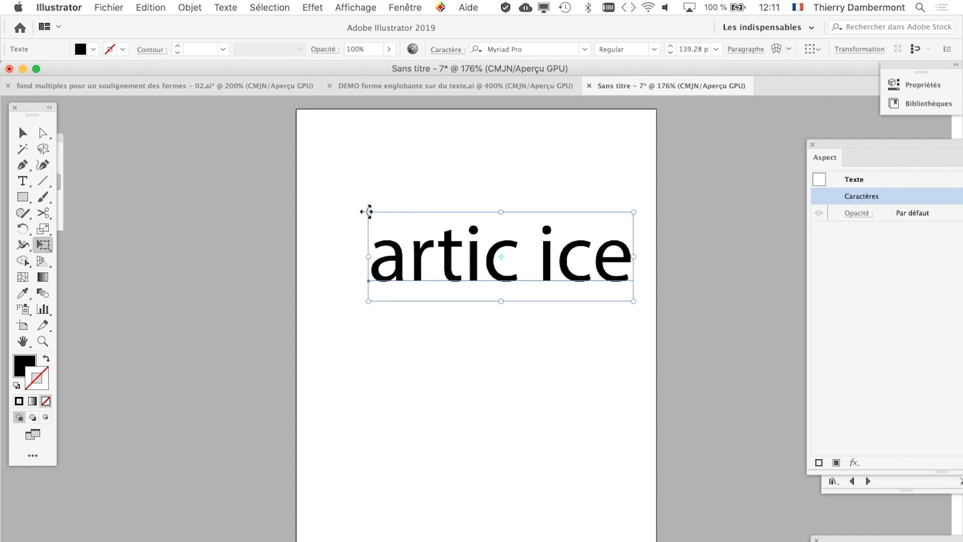
mouse_move(367, 211)
left_mouse_down()
mouse_move(323, 177)
mouse_move(316, 194)
left_mouse_up()
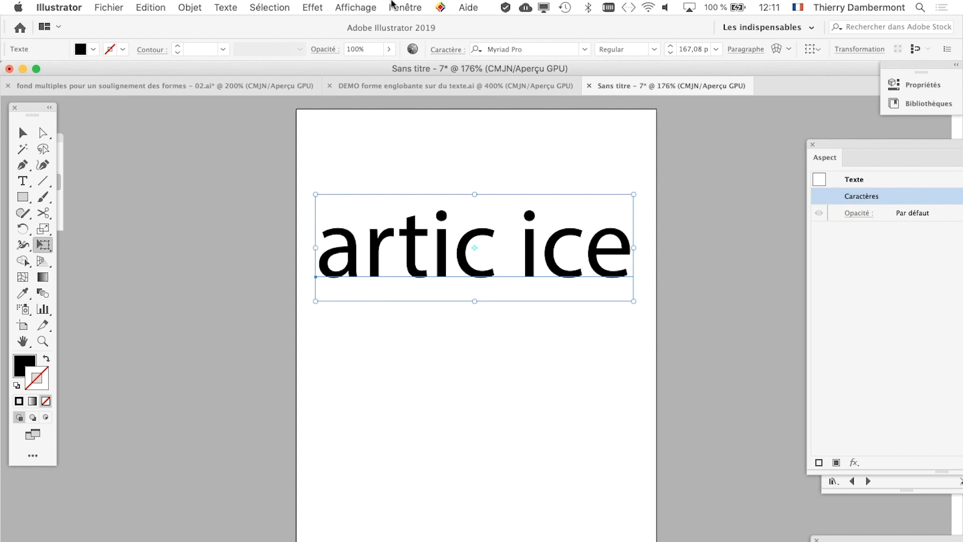
- Show the Character panel and move it beside the text
left_click(396, 7)
mouse_move(408, 537)
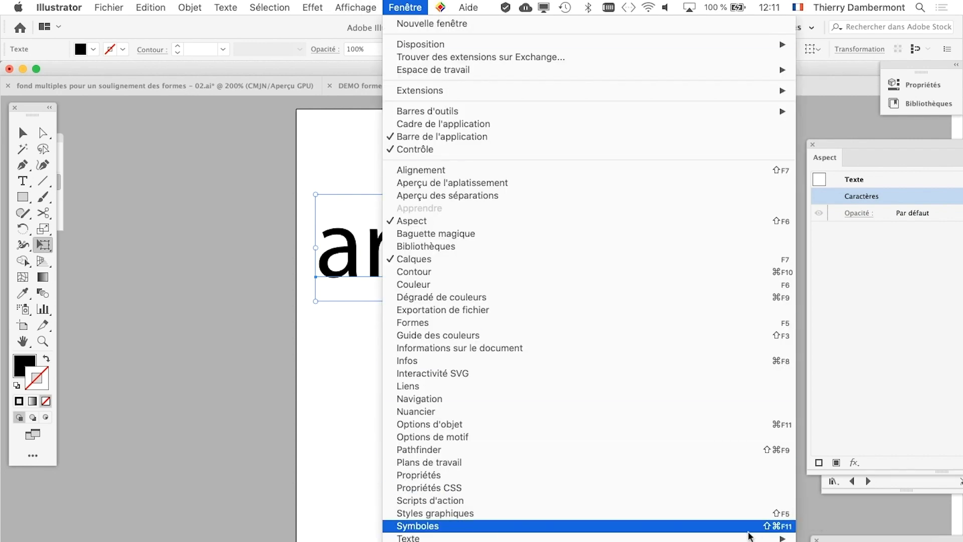
left_click(845, 517)
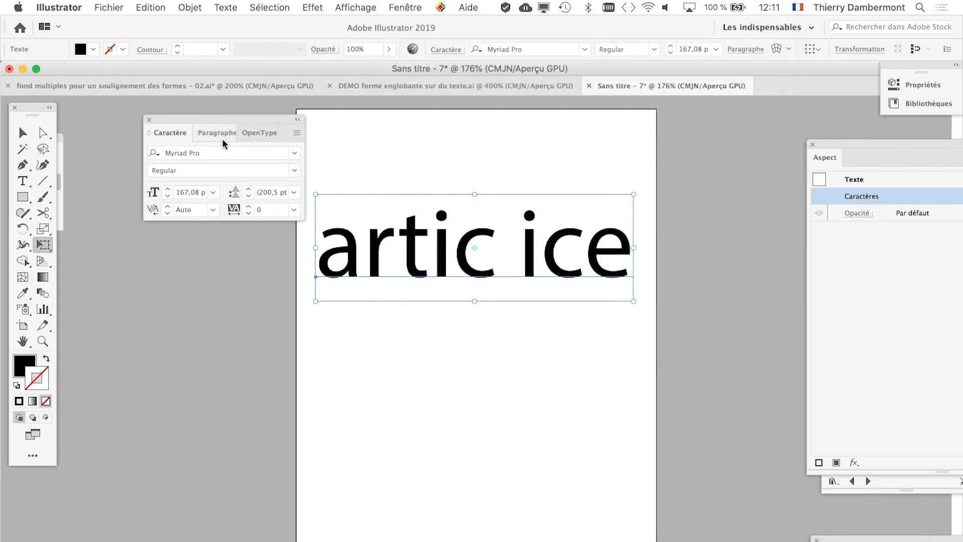
left_click_drag(222, 141, 172, 181)
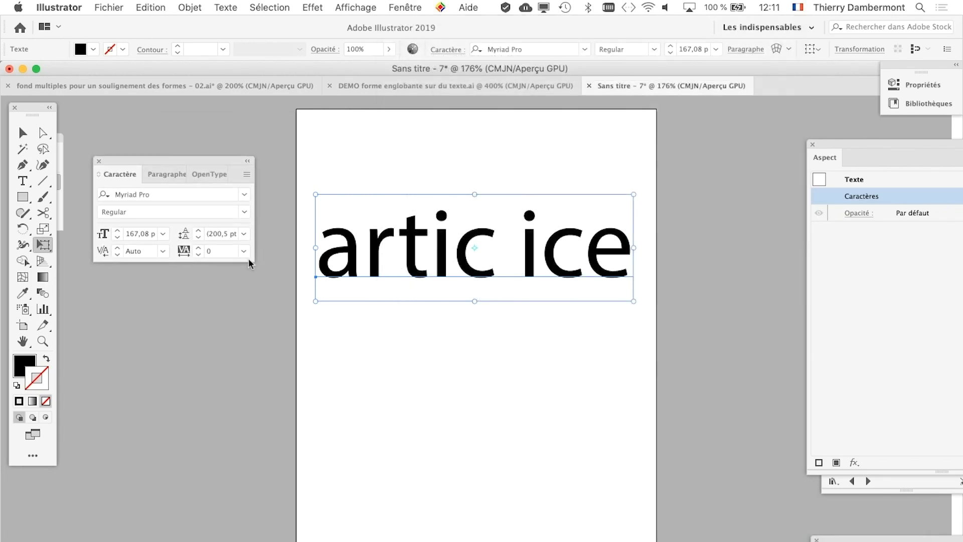
- Set the text font to Bauhaus 93 with Optique kerning
left_click(244, 197)
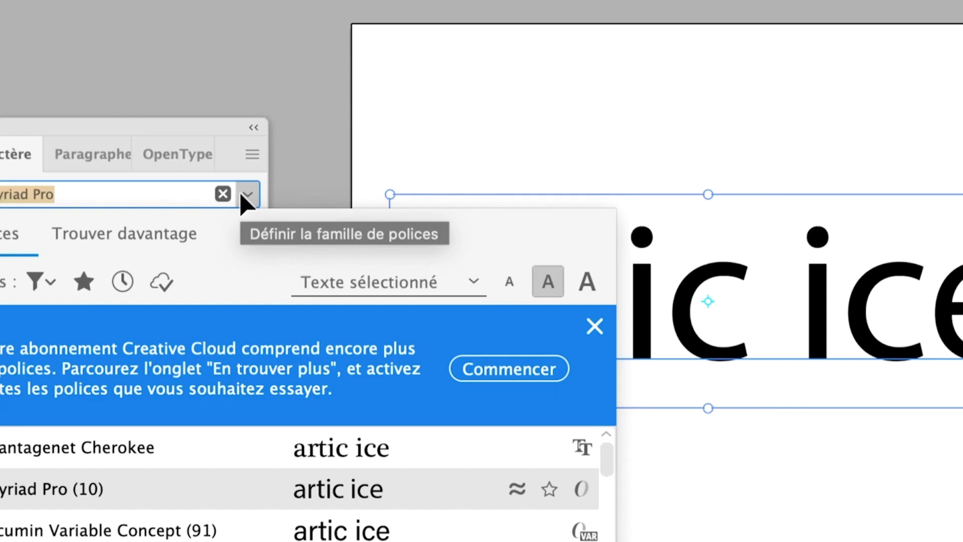
scroll(235, 344, "down", 5)
scroll(233, 363, "down", 5)
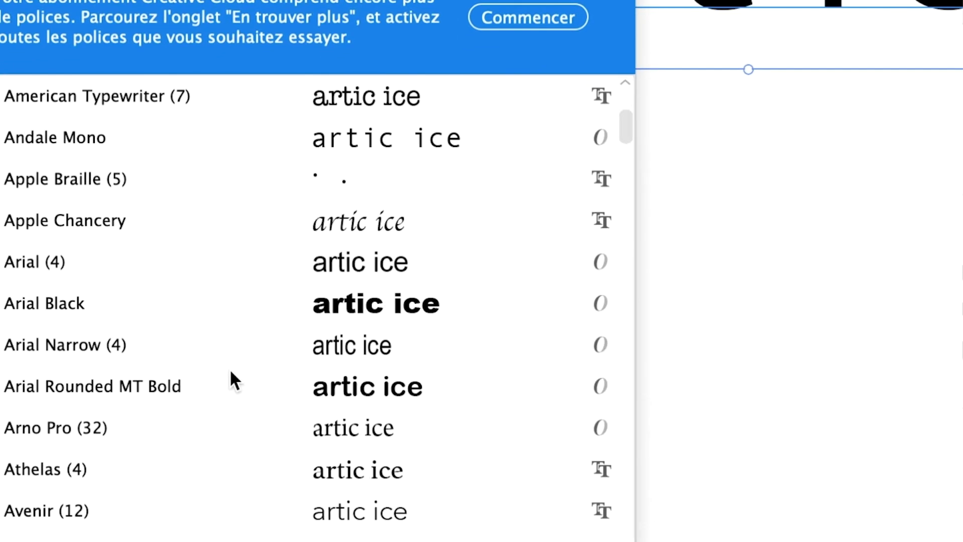
scroll(230, 368, "down", 3)
scroll(228, 371, "down", 3)
scroll(228, 373, "down", 2)
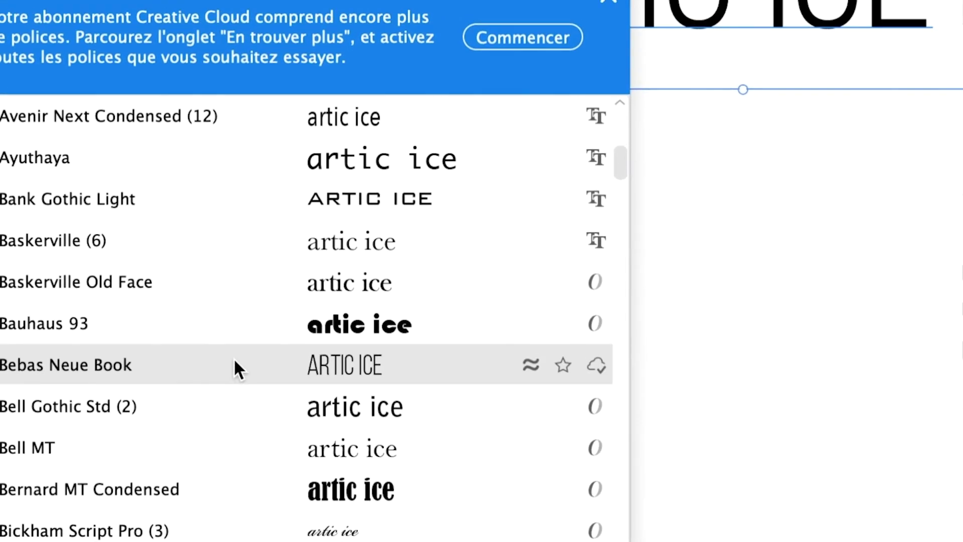
left_click(229, 346)
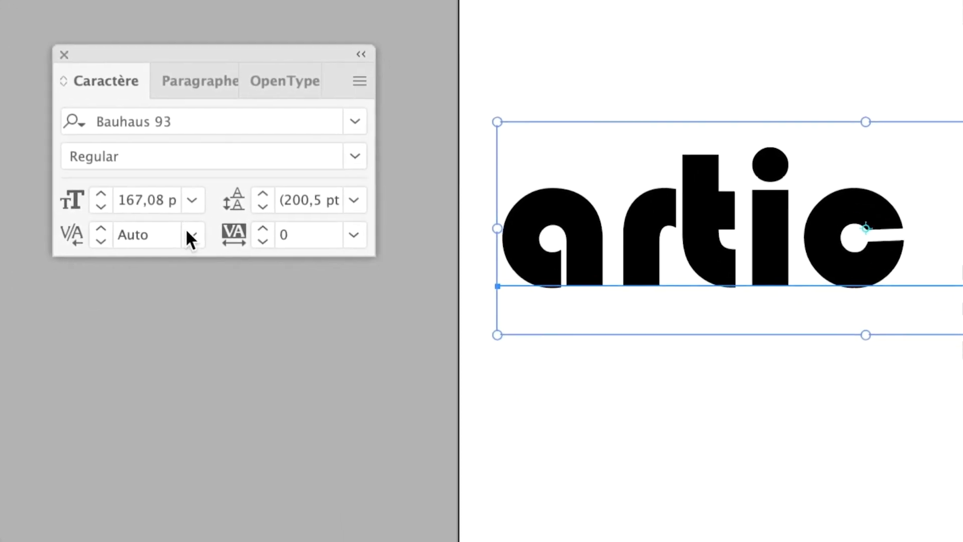
left_click(188, 231)
left_click(197, 255)
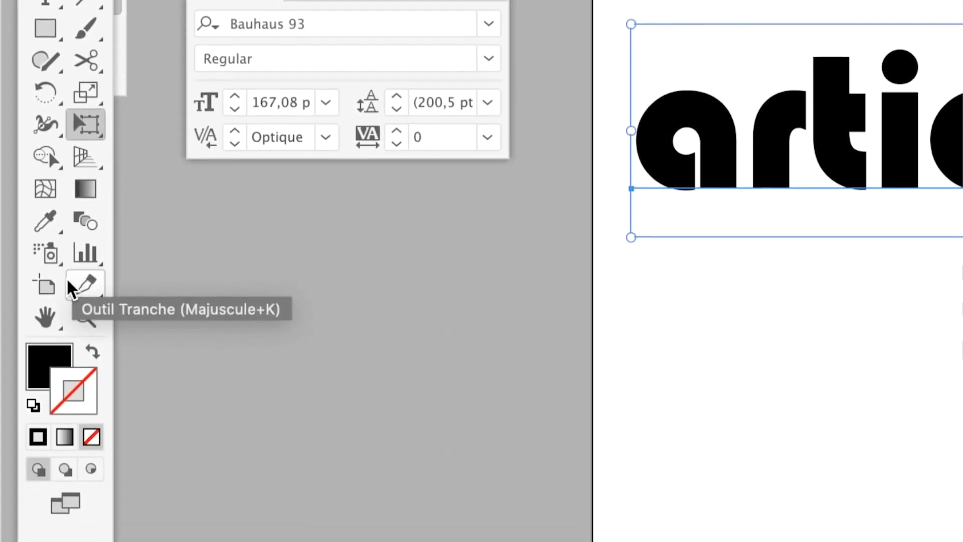
- Drag the artboard's right, left and bottom edges to frame the text at about 275 × 150 mm
left_click(56, 283)
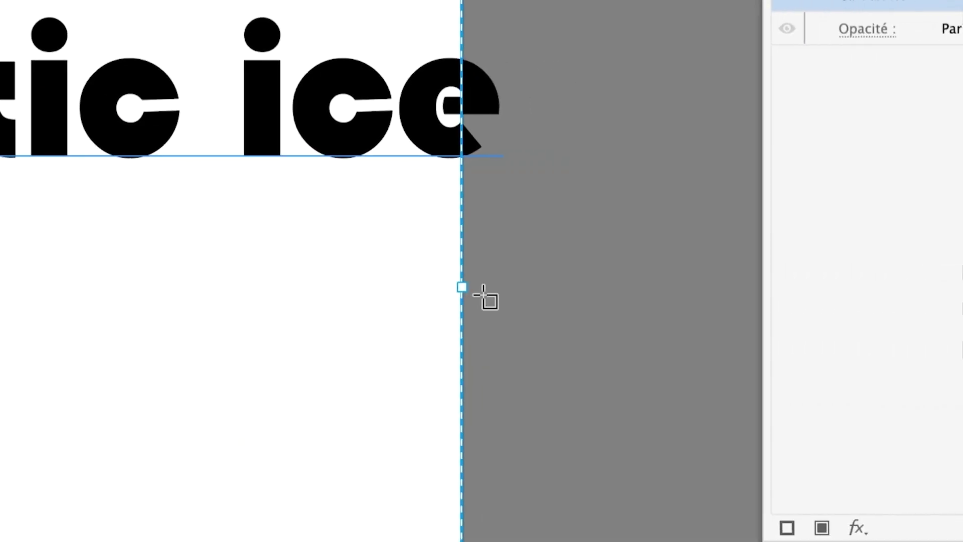
left_click_drag(476, 296, 632, 296)
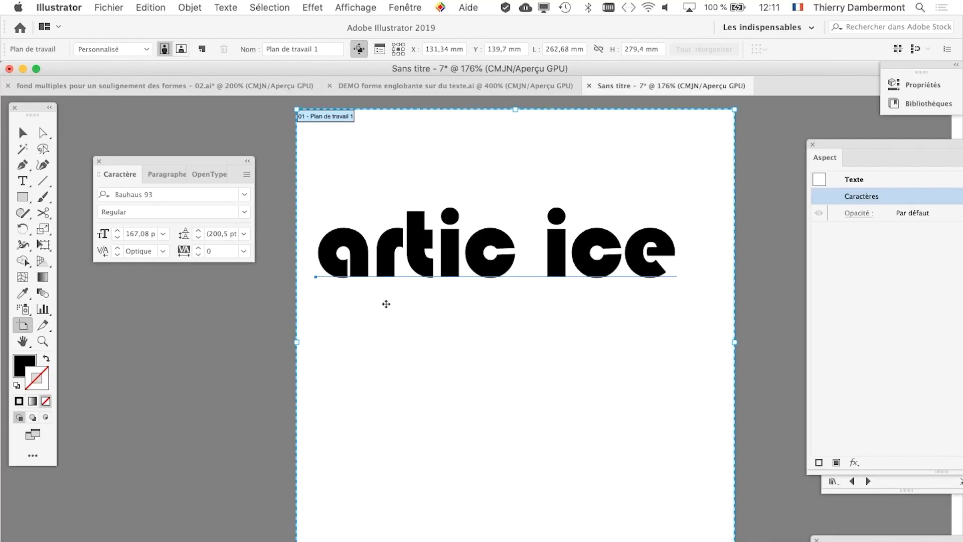
left_click_drag(296, 342, 277, 354)
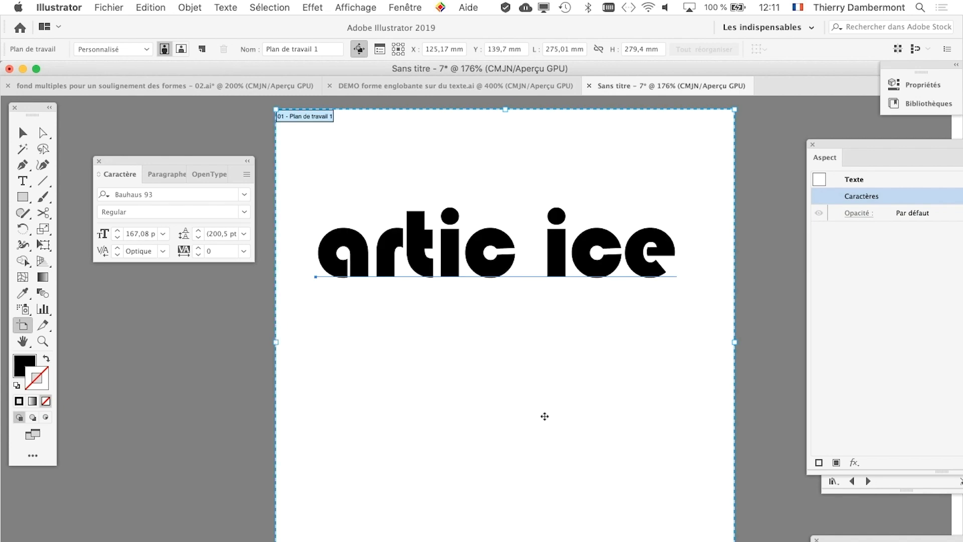
left_click_drag(524, 539, 524, 358)
key("super+1")
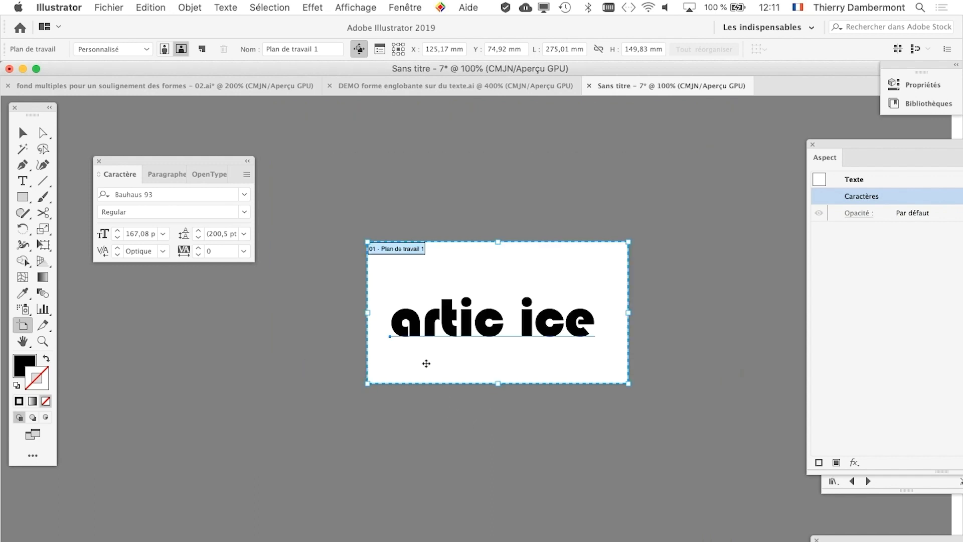
- Return to the Selection tool and hide the artboard boundaries
key("v")
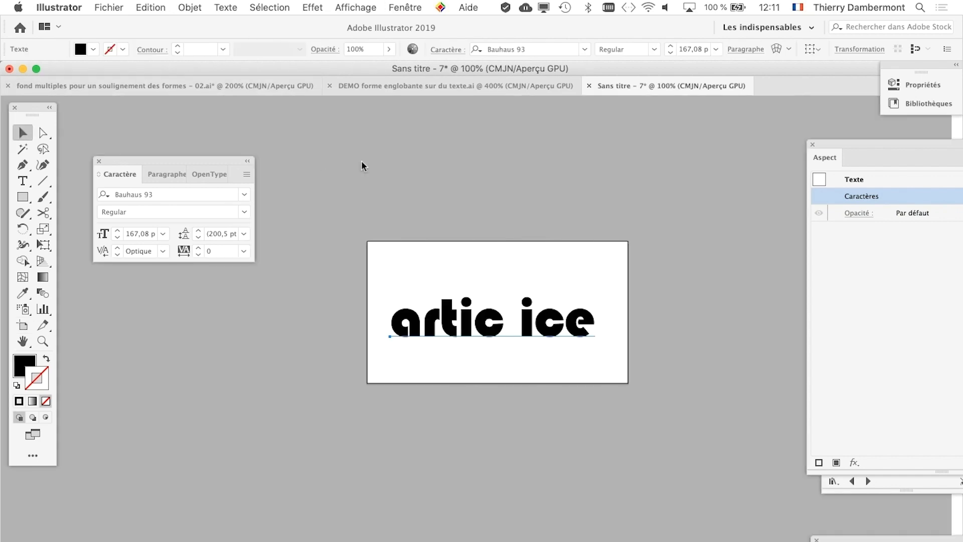
left_click(349, 8)
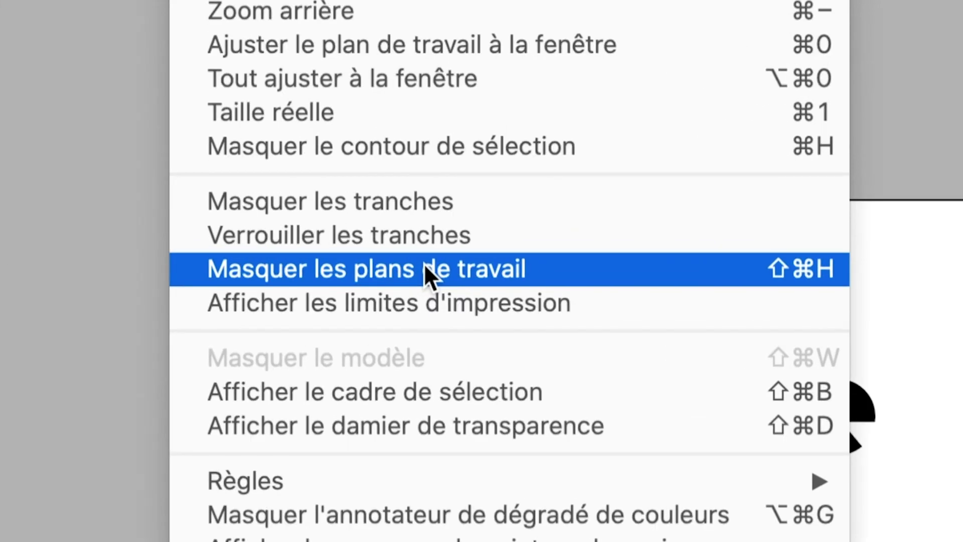
left_click(425, 270)
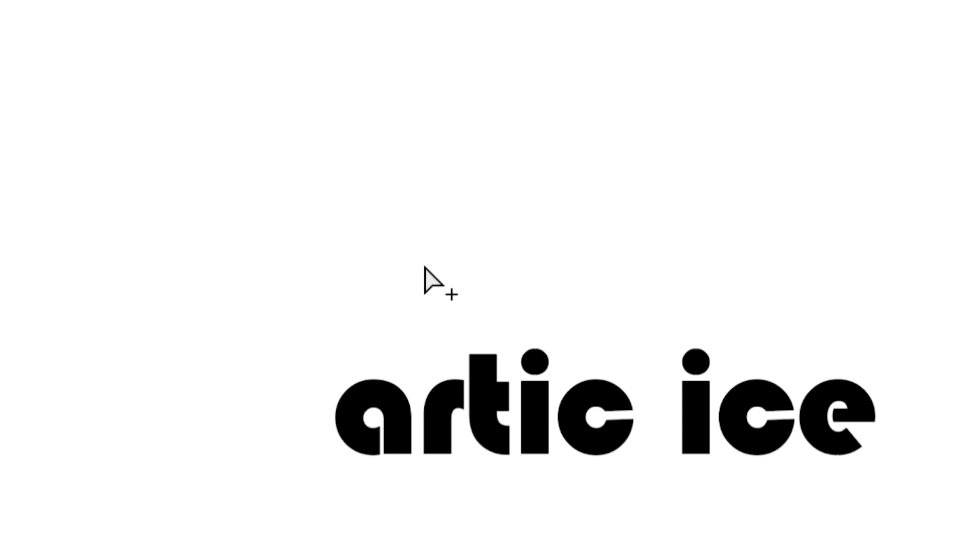
- Zoom out and back in, then show the artboard boundaries again
scroll(507, 368, "down", 1)
scroll(507, 367, "down", 1)
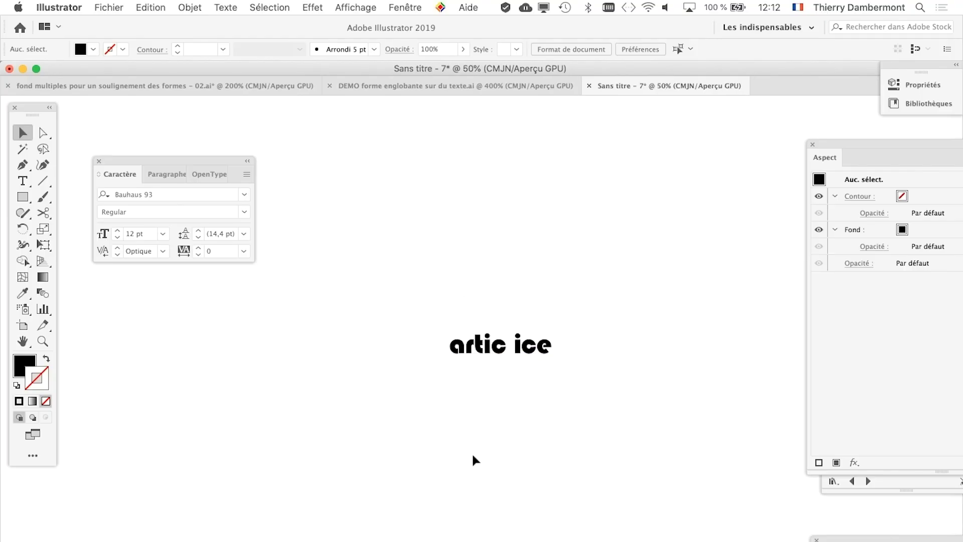
scroll(471, 459, "down", 2)
scroll(471, 459, "down", 1)
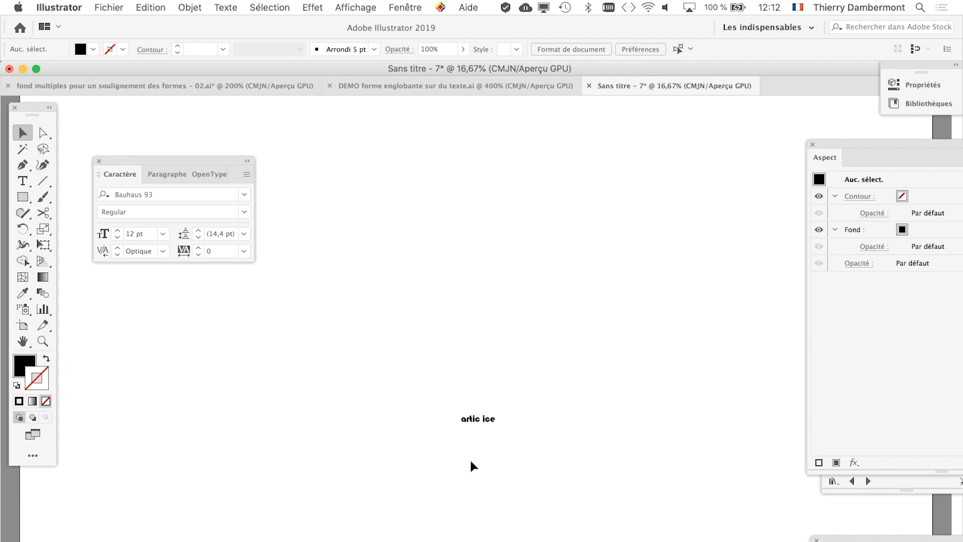
scroll(516, 455, "up", 2)
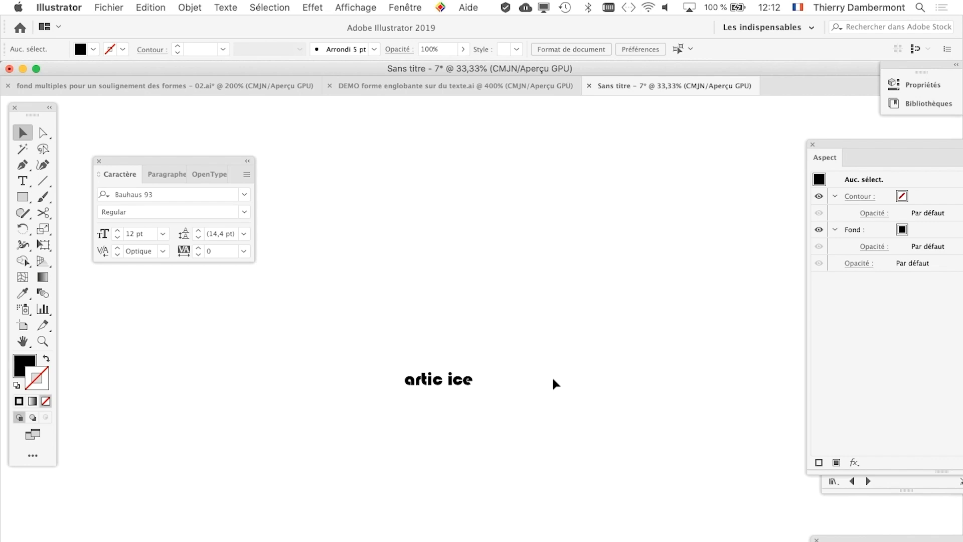
left_click(354, 7)
left_click(403, 268)
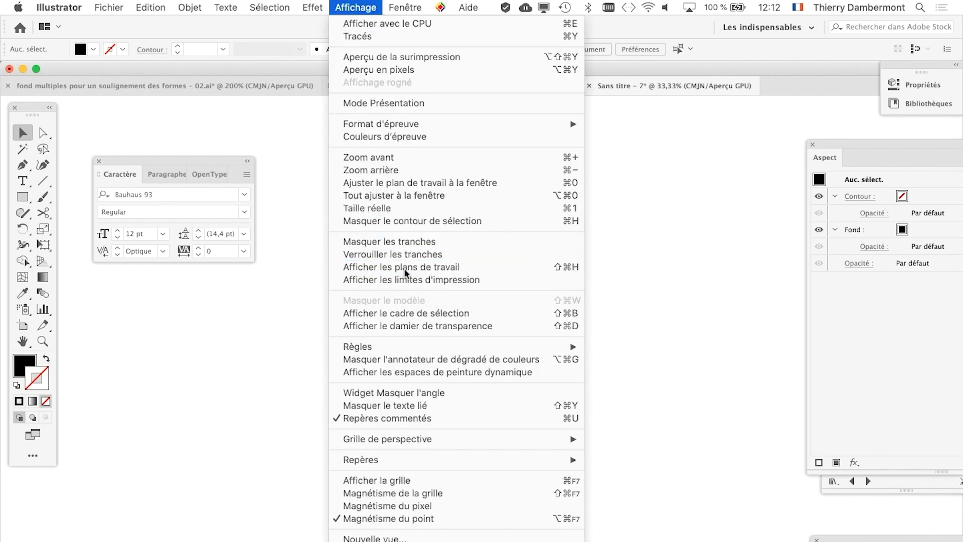
- Zoom in to view the artwork at 100% actual size
key("super+plus")
key("super+plus")
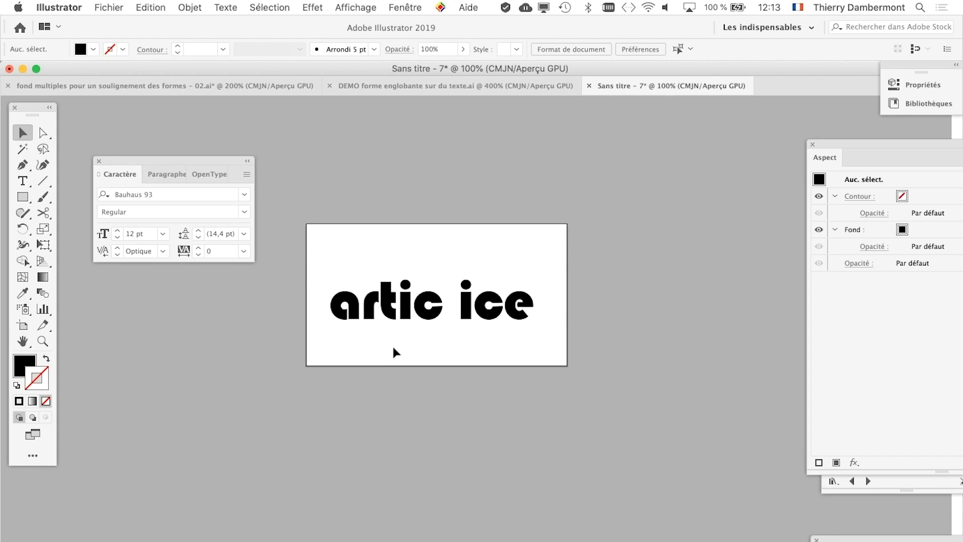
- Select the 'artic ice' text and set its fill to None
left_click(421, 315)
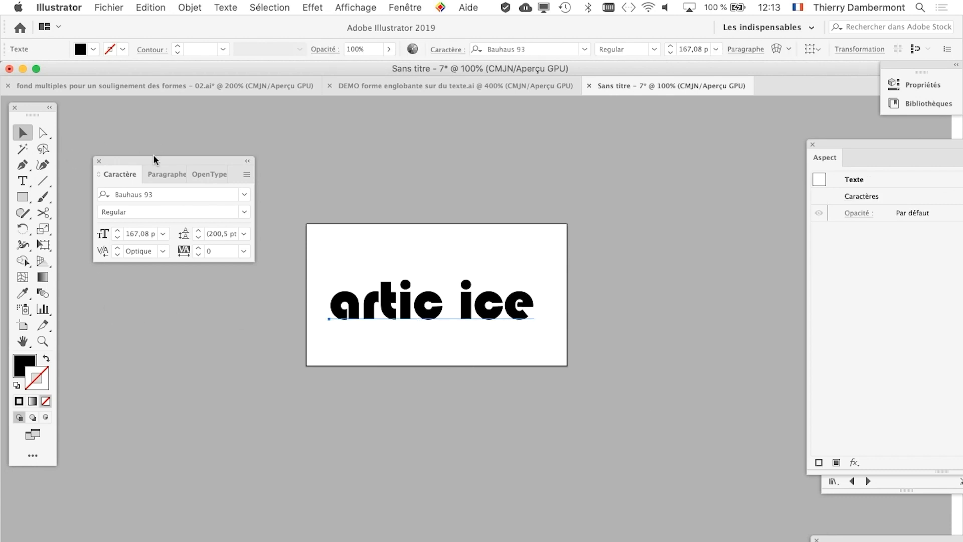
mouse_move(153, 159)
left_mouse_down()
mouse_move(221, 405)
mouse_move(214, 424)
left_mouse_up()
mouse_move(22, 106)
left_mouse_down()
mouse_move(215, 116)
mouse_move(140, 106)
left_mouse_up()
left_click_drag(203, 424, 543, 421)
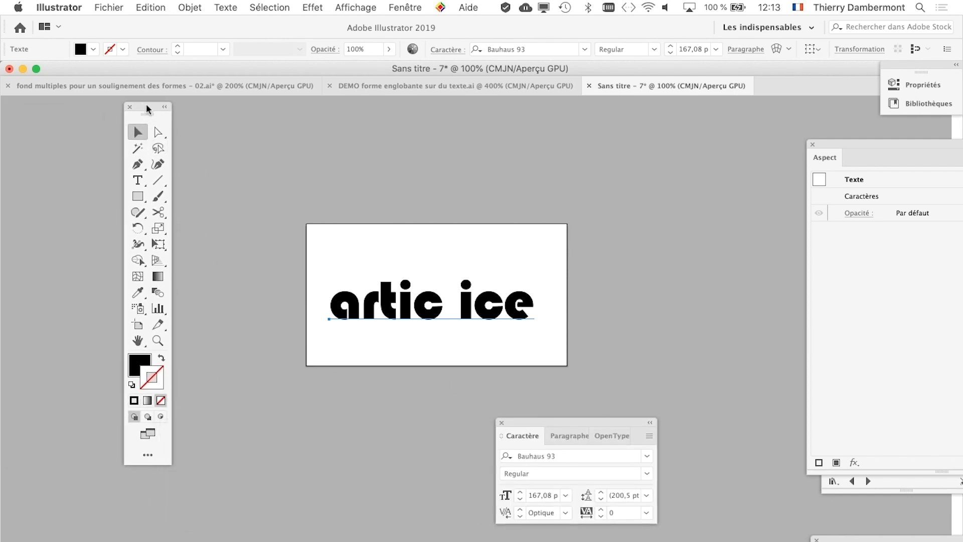
left_click_drag(149, 109, 232, 123)
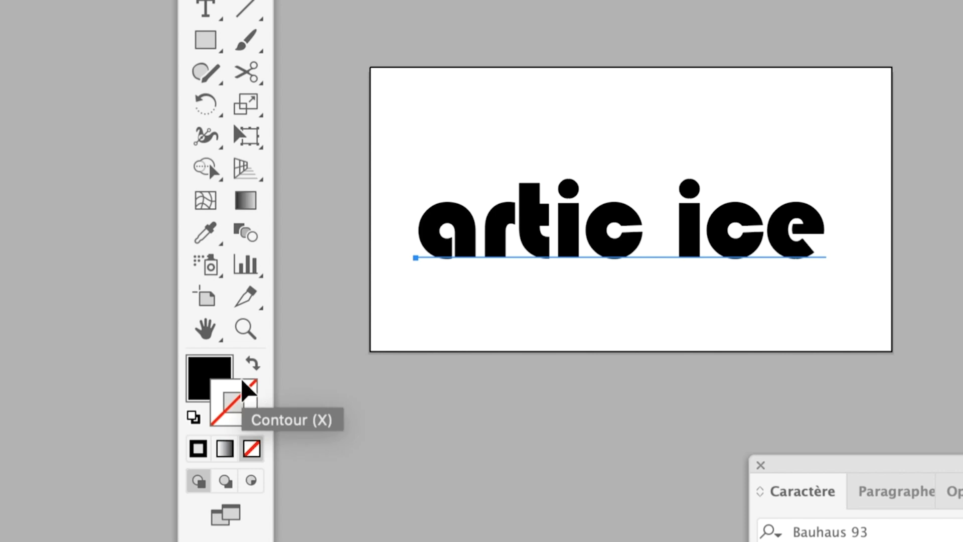
left_click(252, 448)
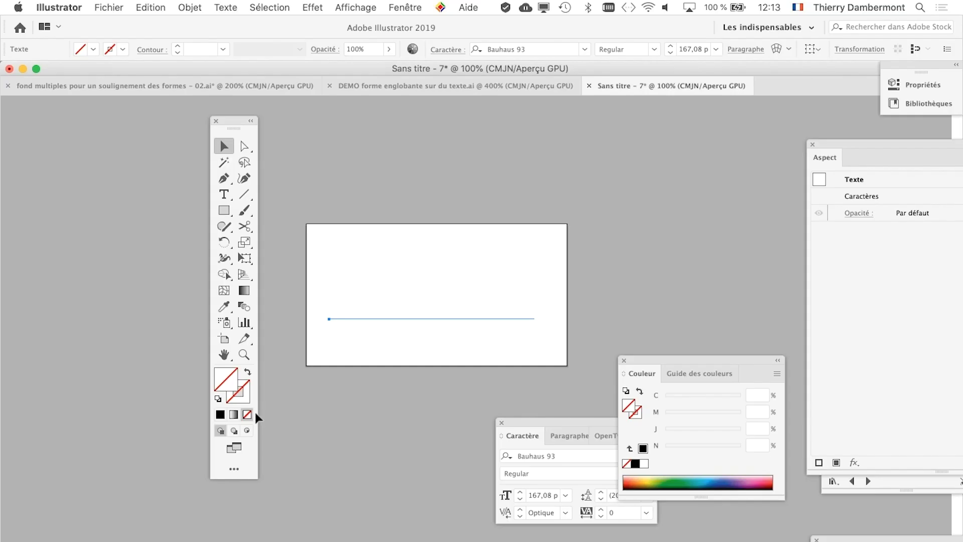
- Close the Color and Character panels and reposition the Appearance panel
left_click_drag(232, 123, 71, 131)
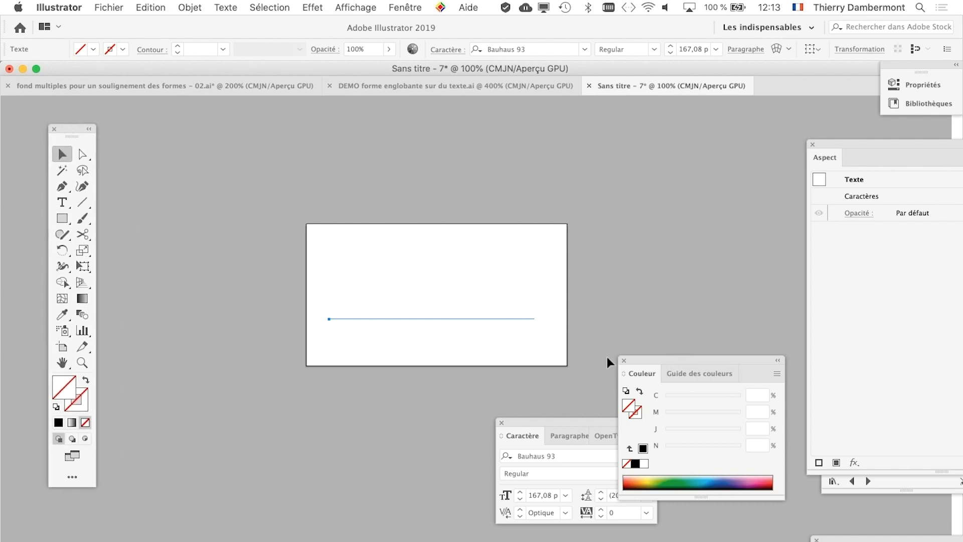
left_click(624, 360)
left_click(501, 422)
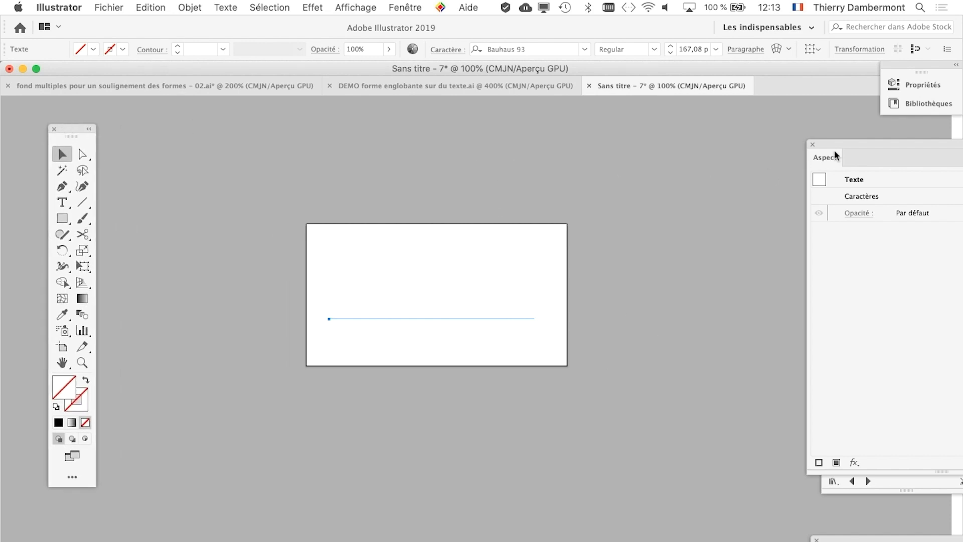
left_click_drag(835, 152, 619, 124)
left_click_drag(412, 197, 230, 165)
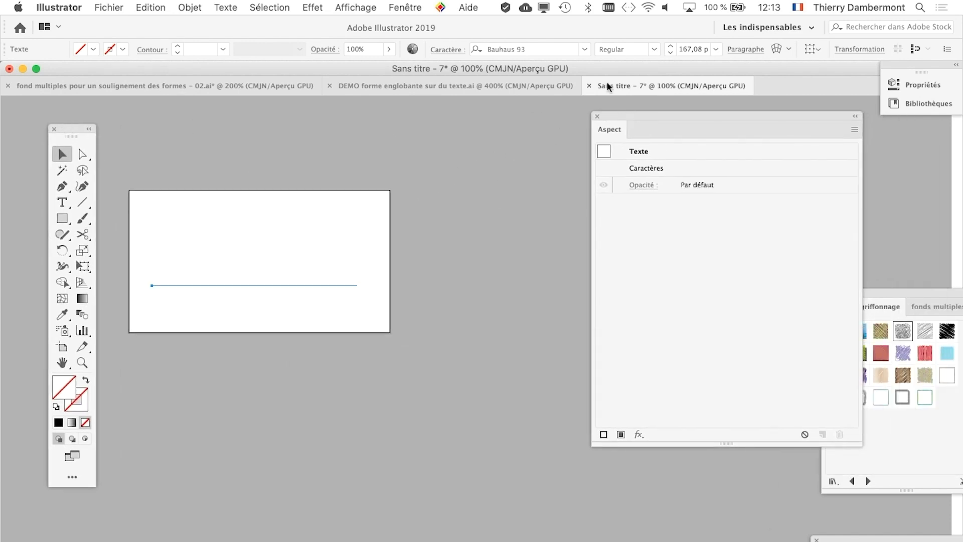
left_click_drag(629, 116, 476, 136)
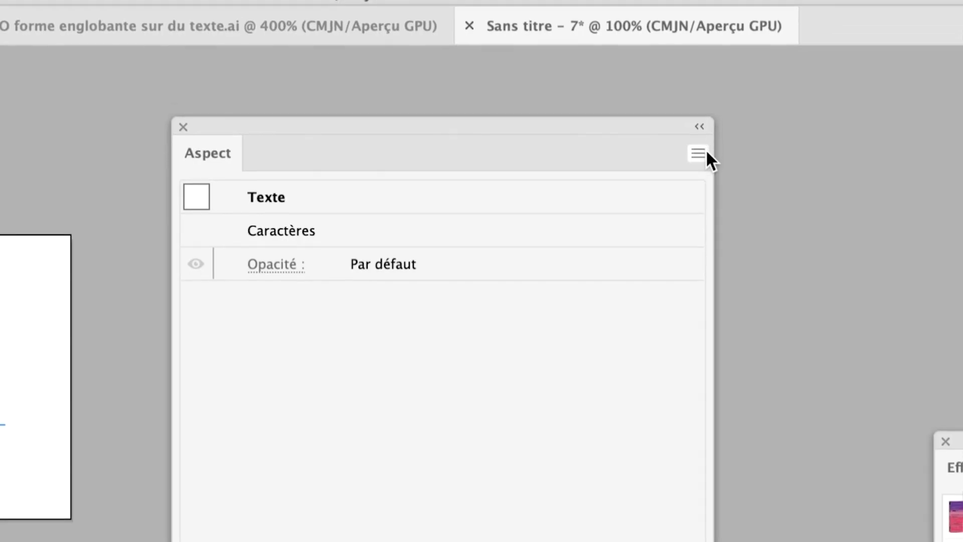
- Add a new fill to the text in the Appearance panel and make it beige
left_click(705, 149)
left_click(708, 152)
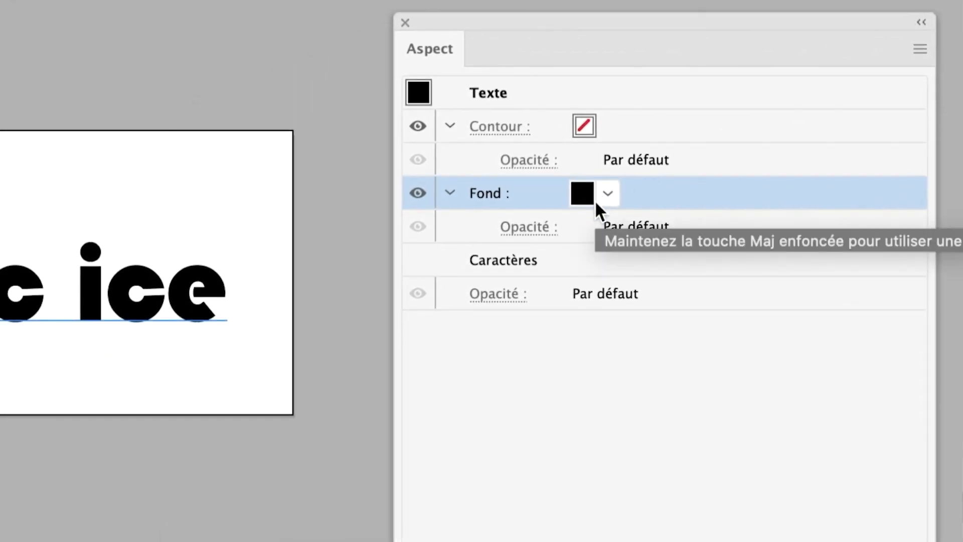
left_click(596, 199)
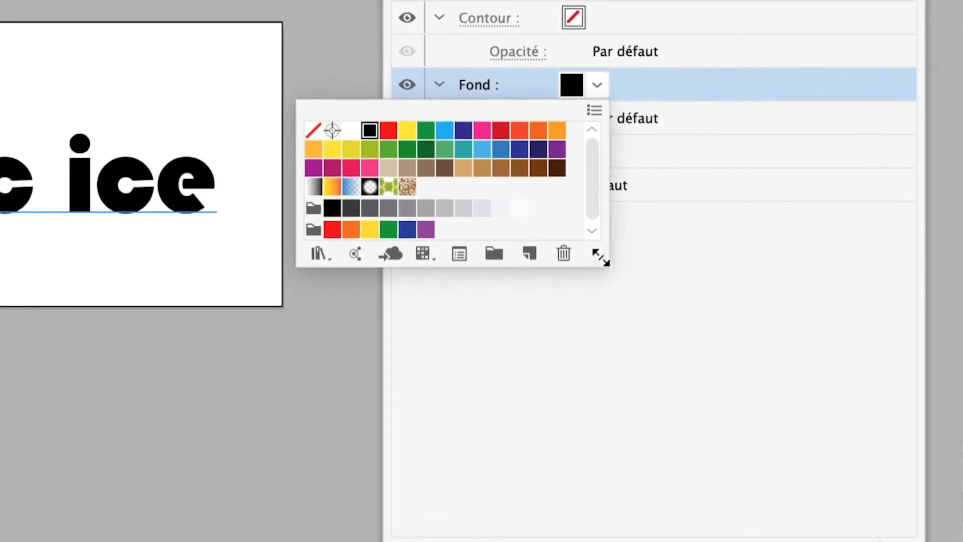
left_click_drag(661, 261, 661, 340)
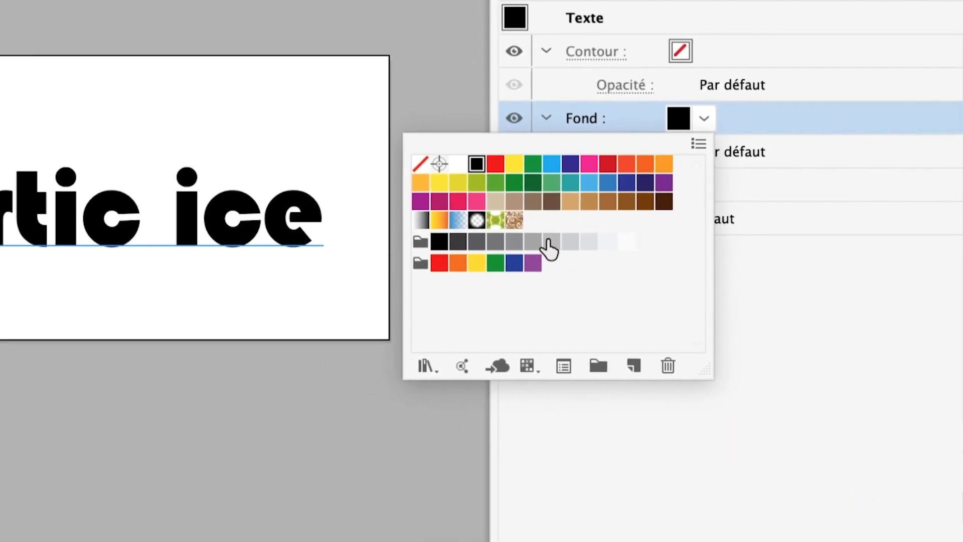
left_click(503, 230)
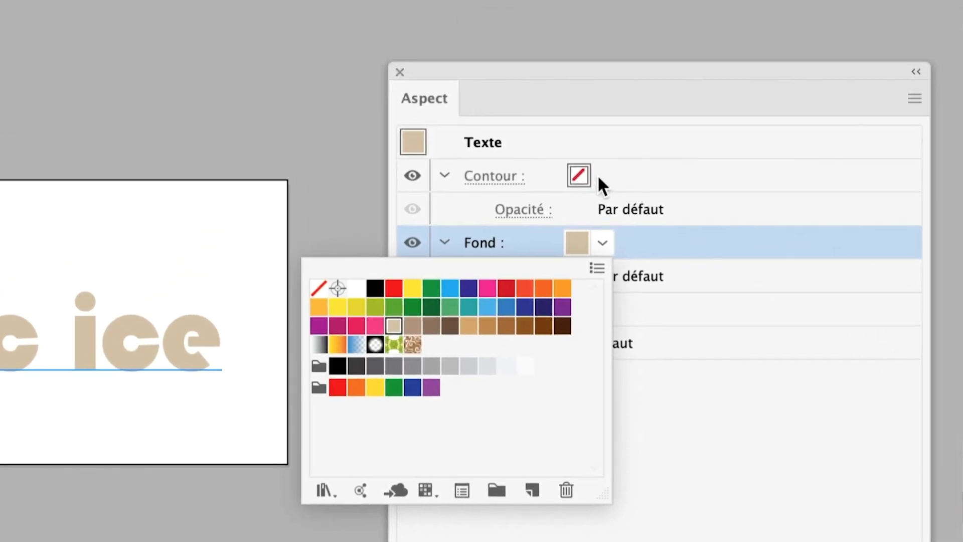
left_click(598, 176)
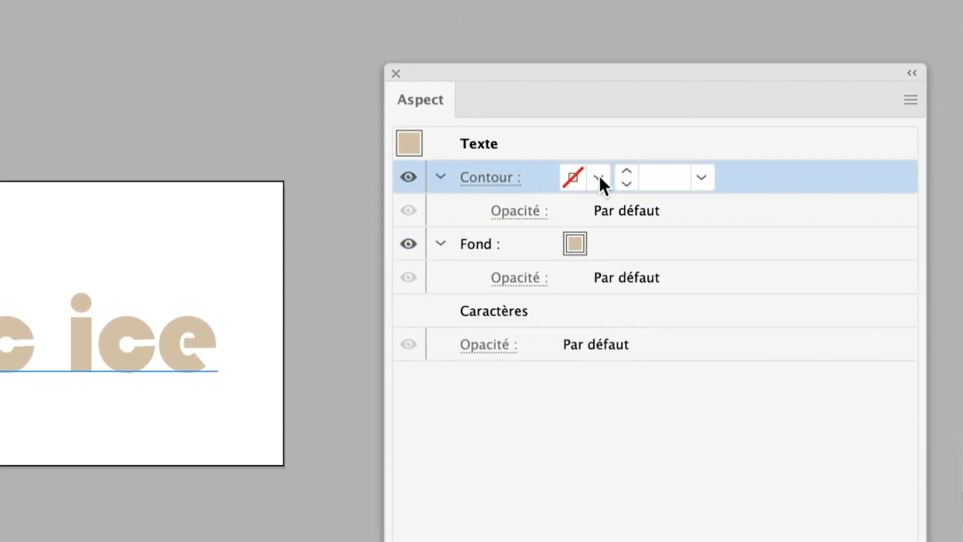
- Give the text a Cyan stroke at 4 pt weight
left_click(599, 177)
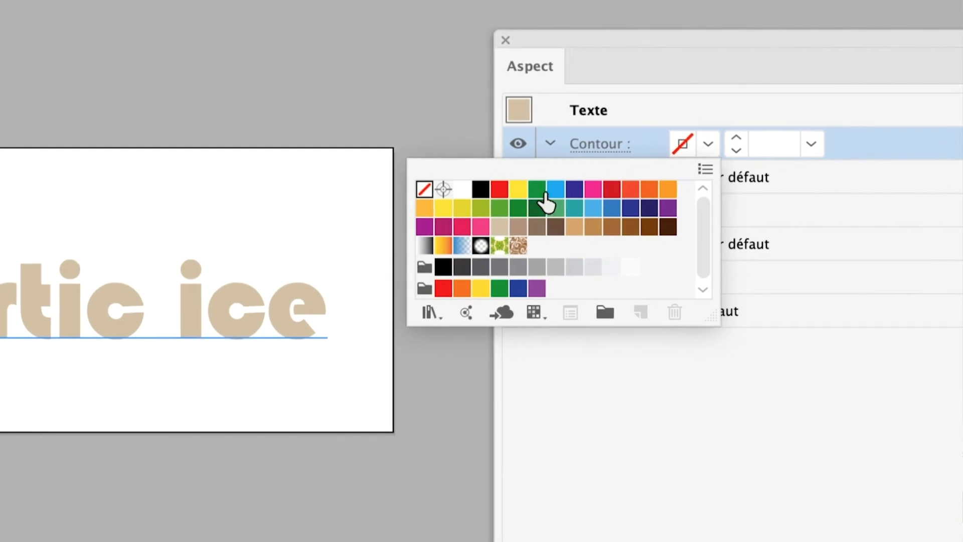
left_click(548, 193)
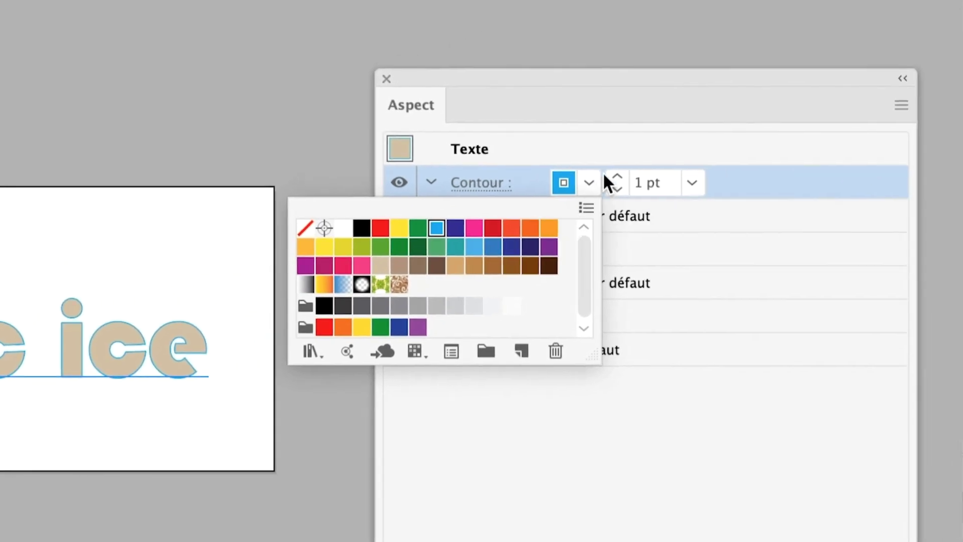
left_click(607, 176)
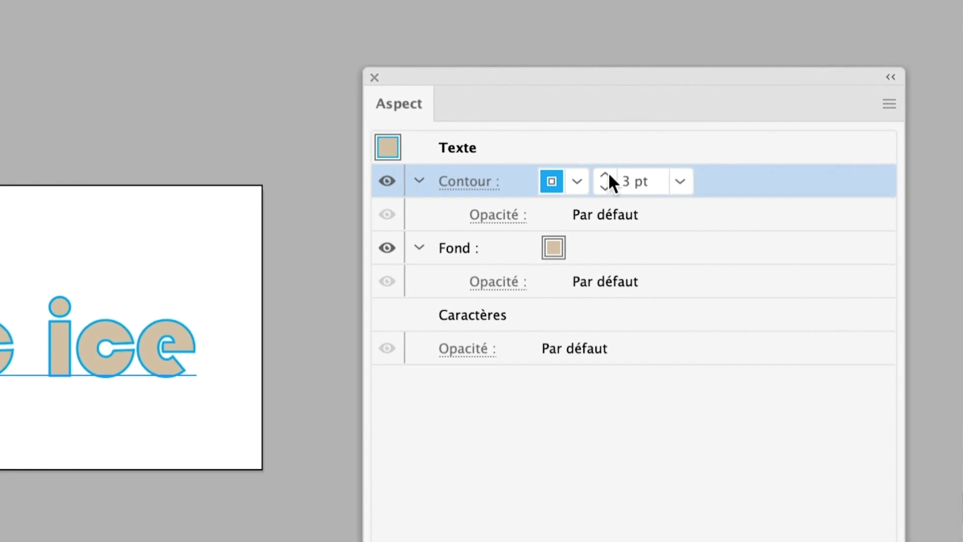
left_click(606, 176)
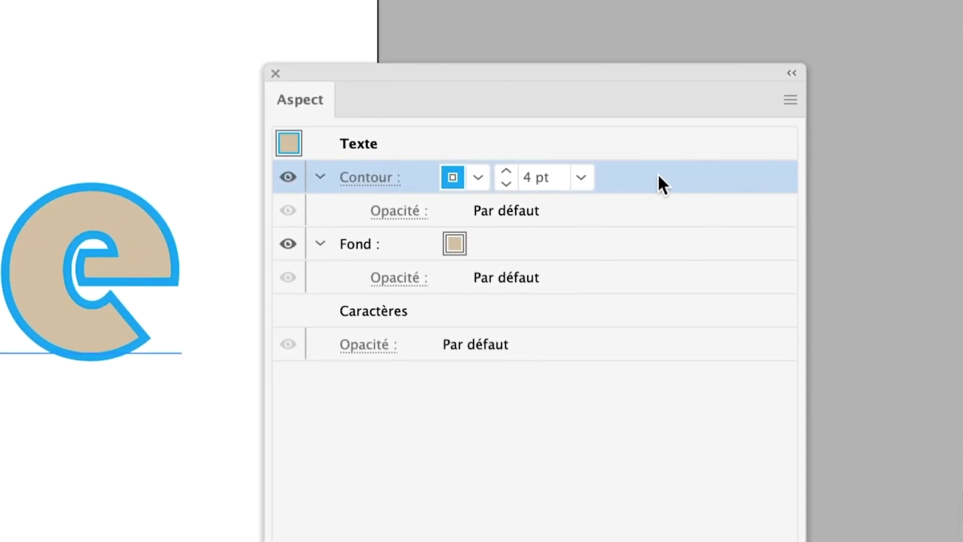
- Move the cyan stroke below the fill in the Appearance panel and set it to 5 pt
left_click_drag(658, 175, 639, 279)
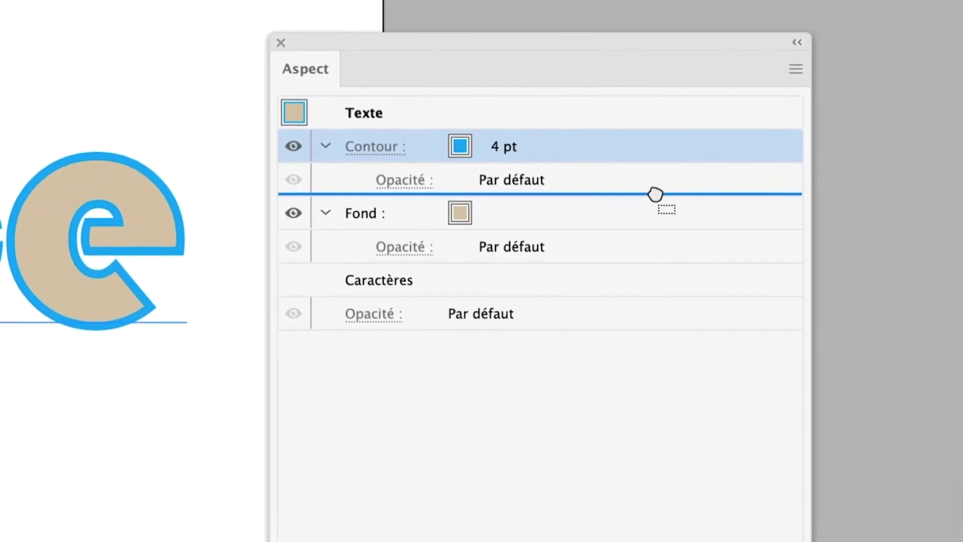
left_click_drag(652, 211, 651, 218)
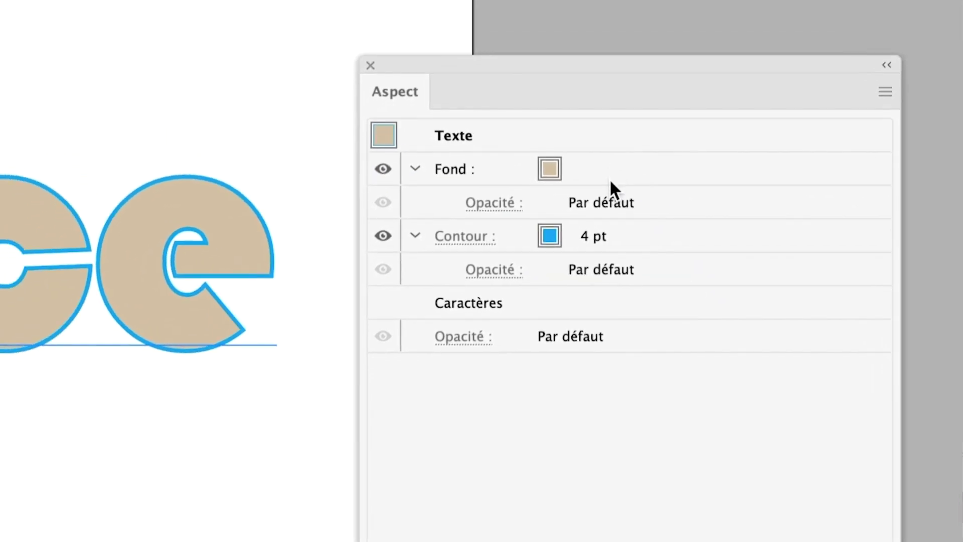
left_click(608, 193)
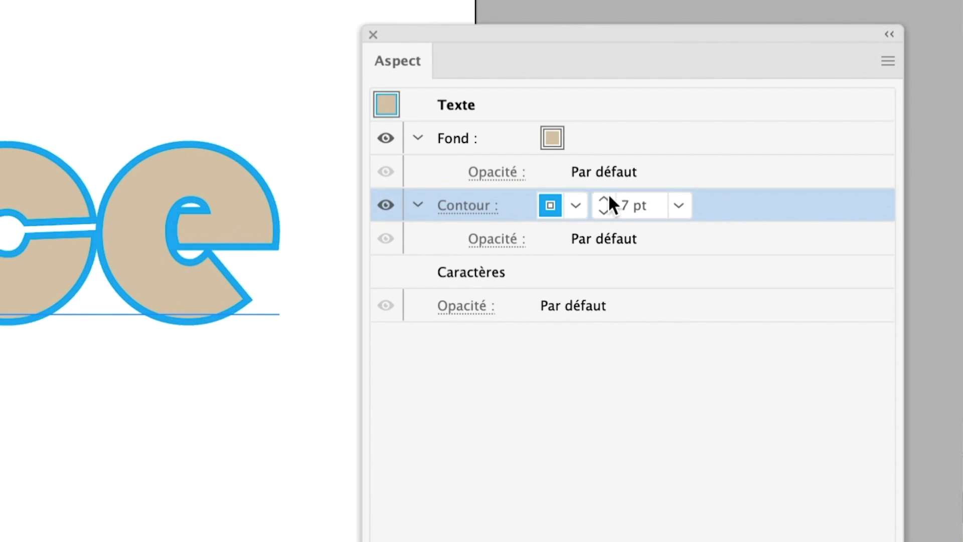
left_click(607, 203)
left_click(607, 203)
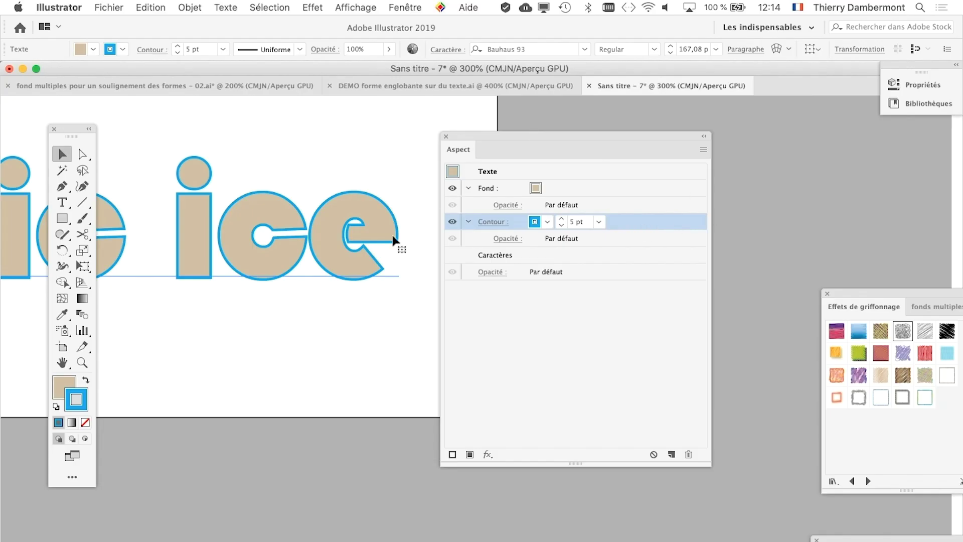
left_click_drag(519, 136, 667, 184)
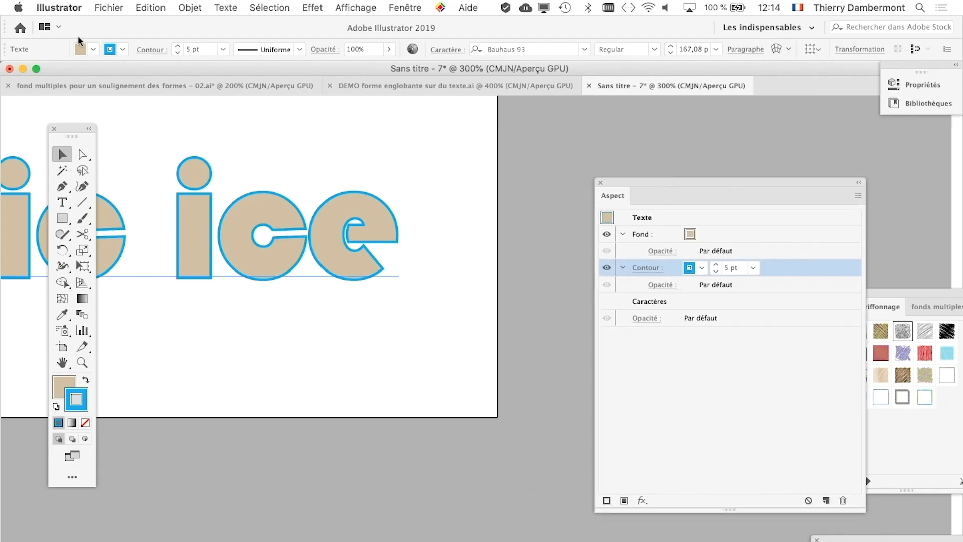
left_click(111, 7)
- Save the document as 'forme englobante sur du texte - 01.ai', then zoom out to 200%
left_click(141, 121)
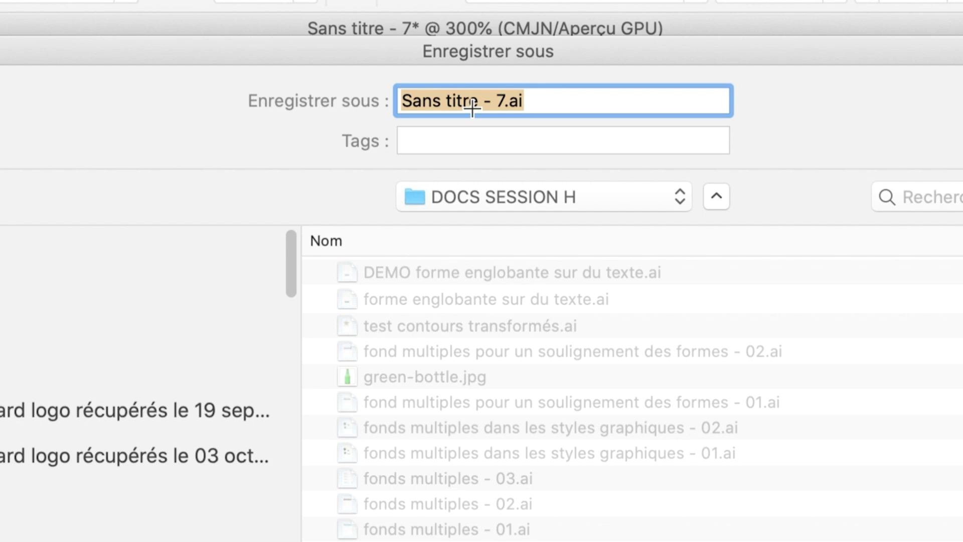
left_click(474, 102)
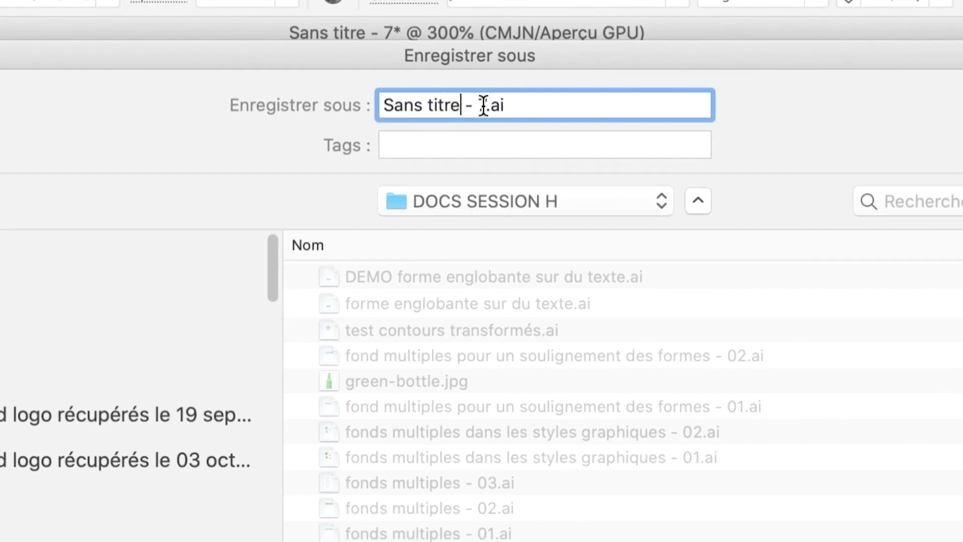
left_click_drag(484, 106, 469, 99)
type("forme englobante sur du")
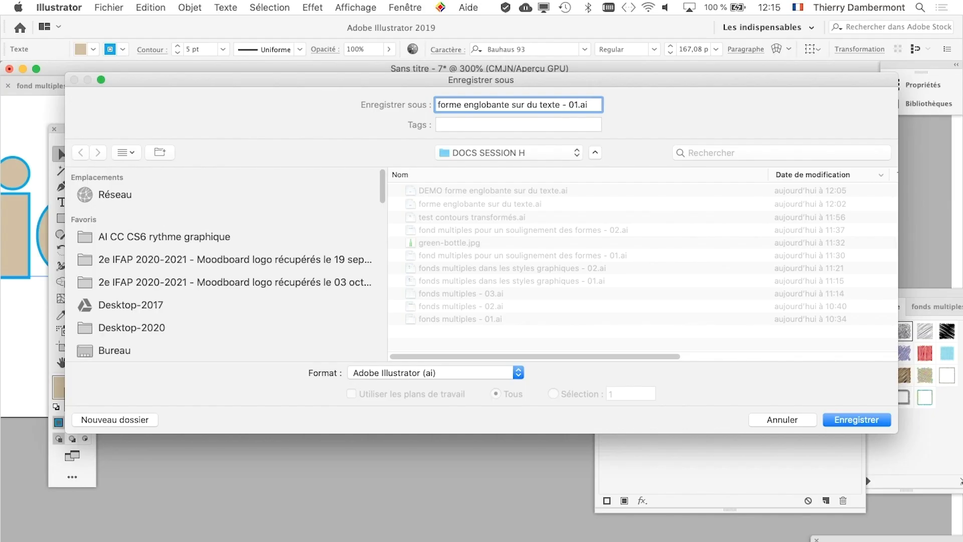
key("Return")
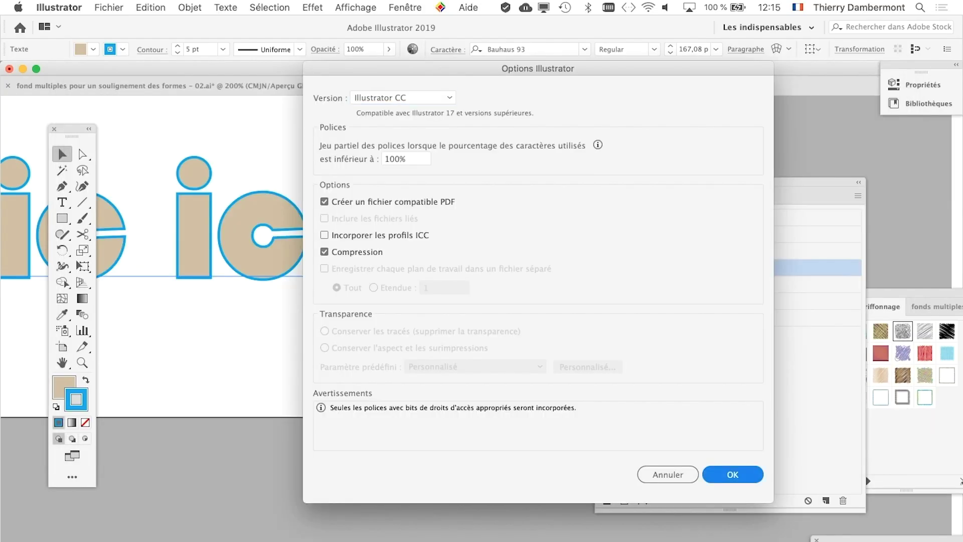
key("Return")
key("super+minus")
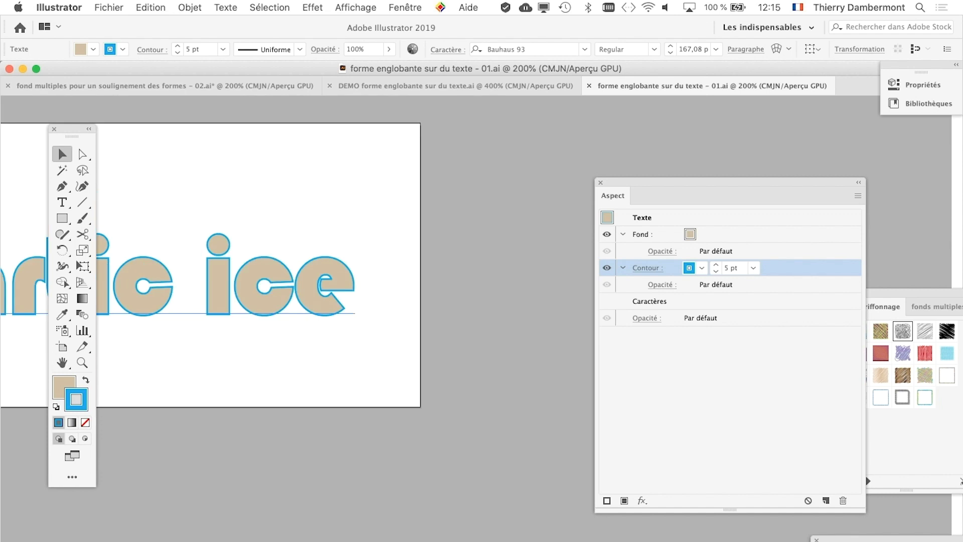
- Fix the title's spelling from 'artic' to 'arctic ice' and shift the text left
left_click_drag(727, 182, 811, 162)
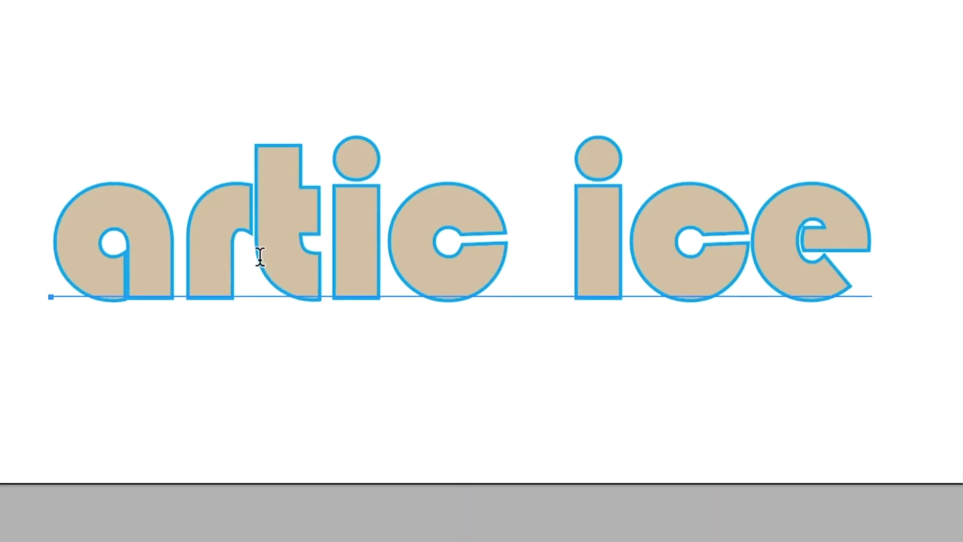
left_click(258, 254)
type("c")
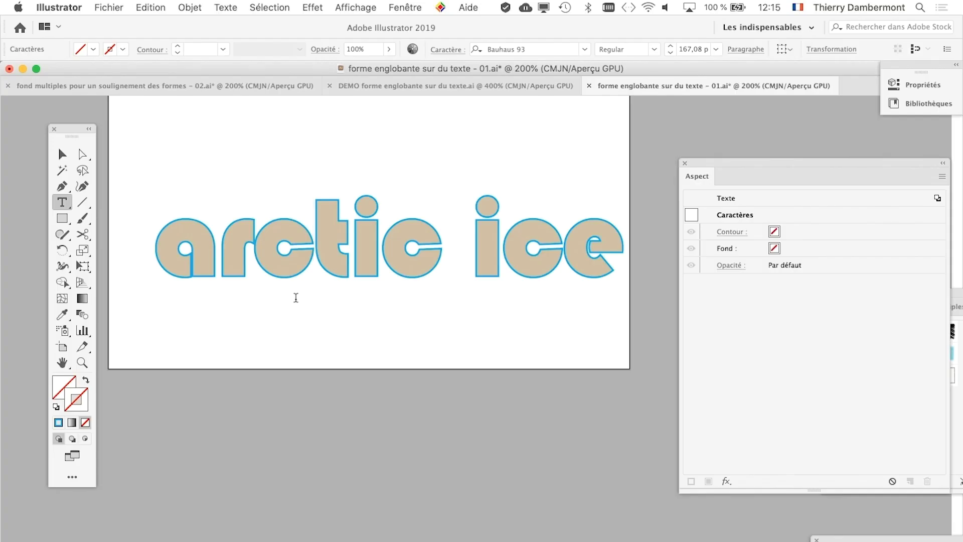
scroll(514, 284, "down", 1)
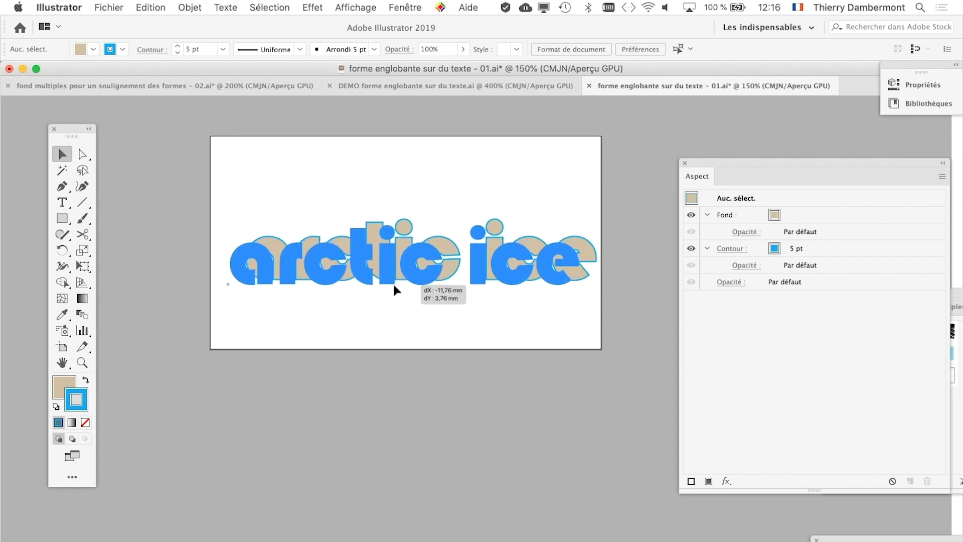
left_click_drag(394, 285, 399, 284)
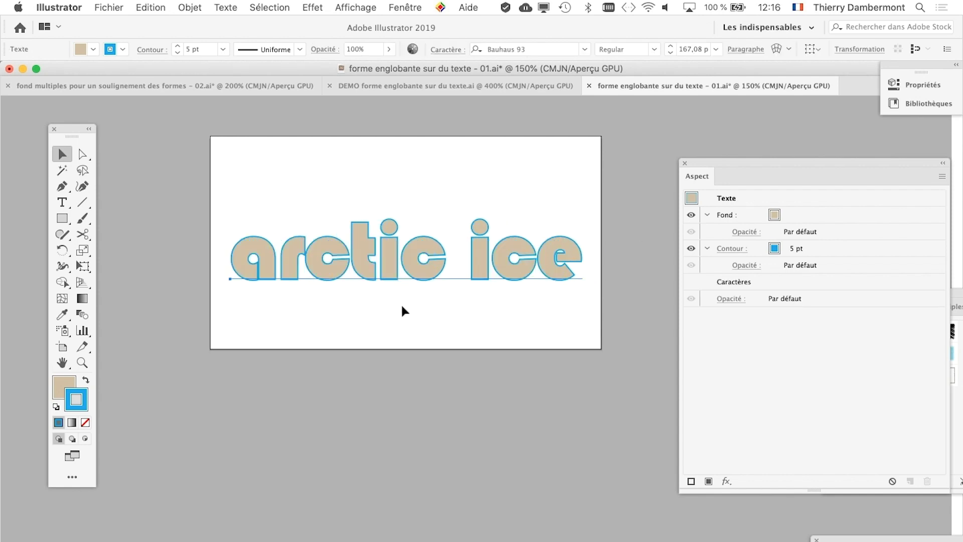
- Enlarge the artboard around the title to about 334 × 177 mm
left_click(62, 347)
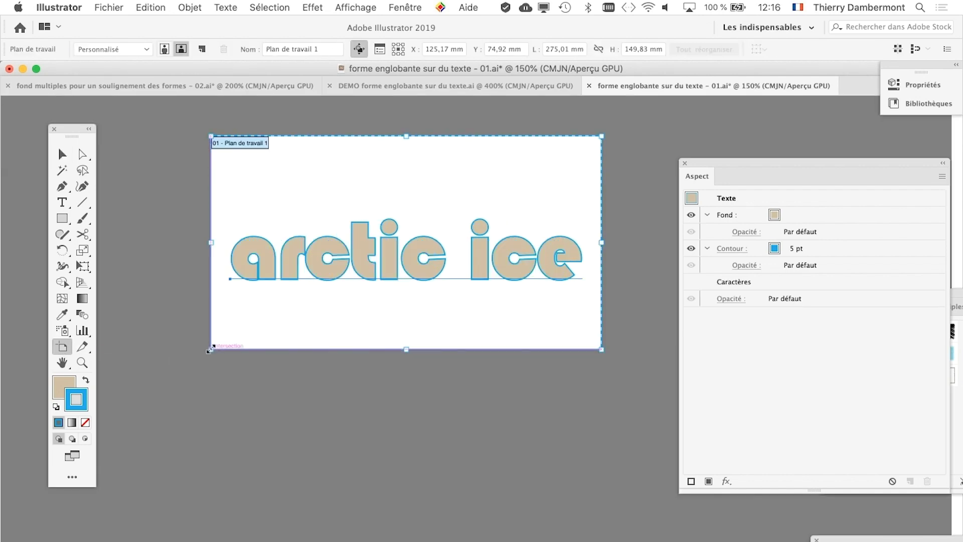
left_click_drag(210, 349, 174, 374)
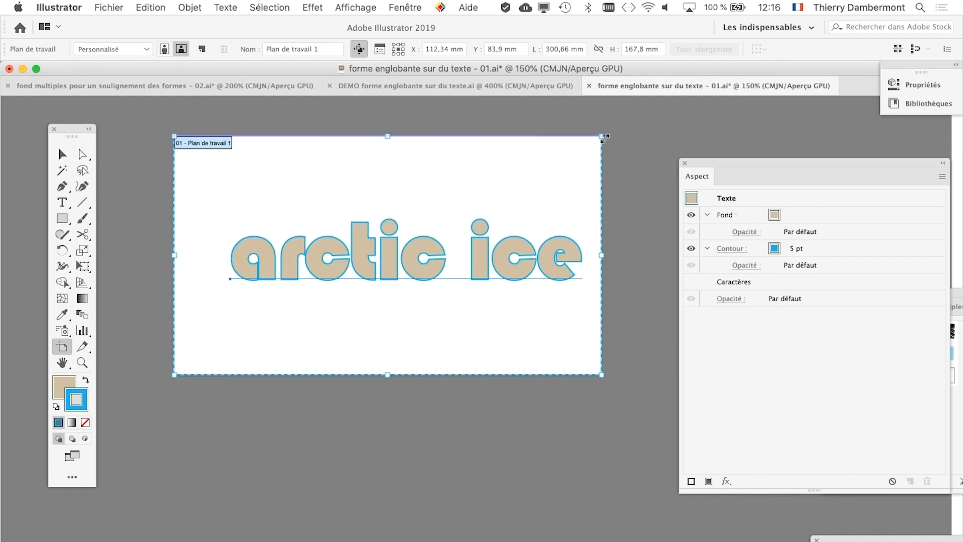
left_click_drag(602, 136, 650, 122)
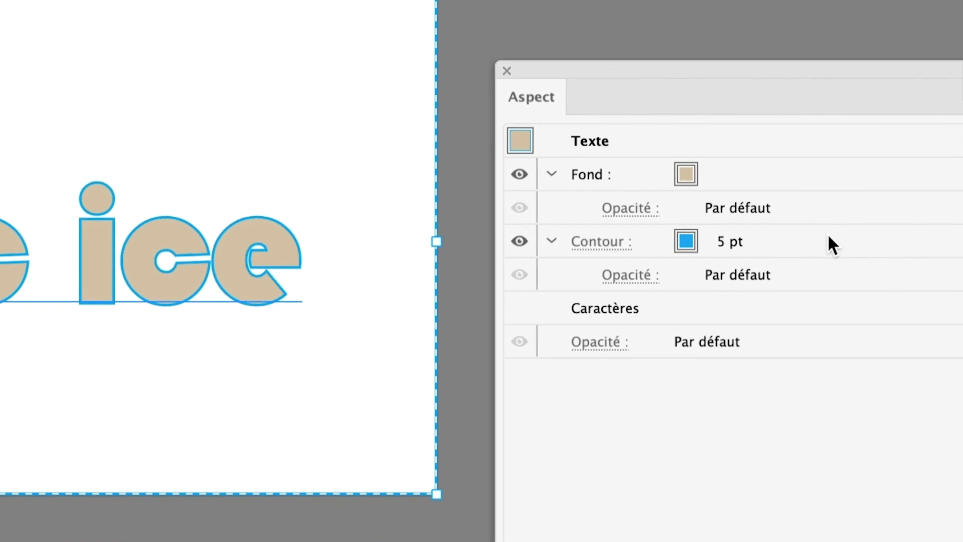
- Duplicate the text's 5 pt blue stroke in the Appearance panel, giving it two identical strokes
left_click(846, 250)
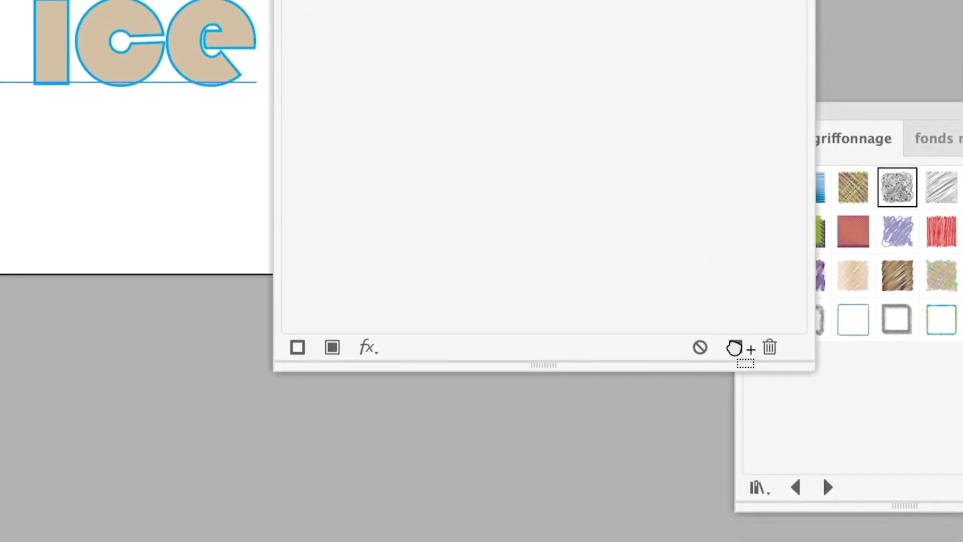
left_click_drag(708, 187, 786, 541)
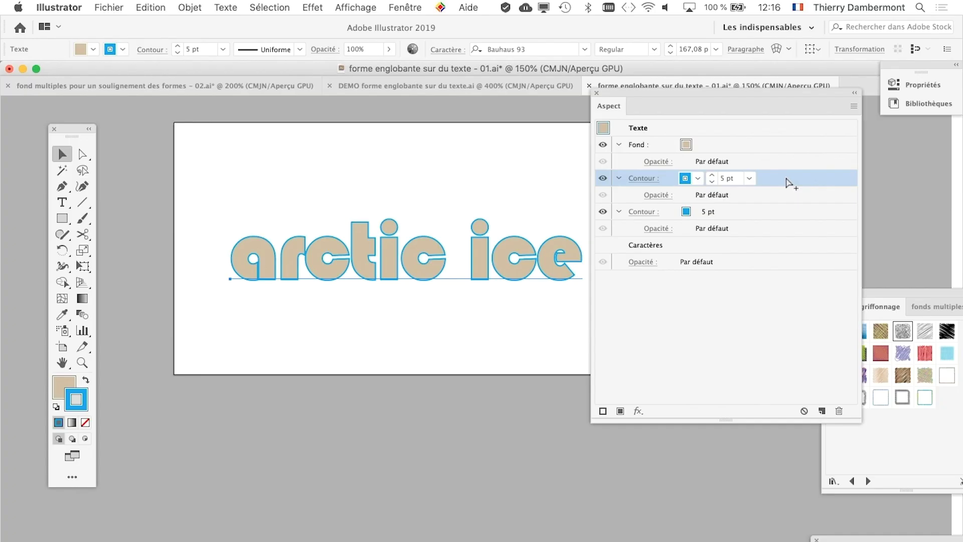
scroll(499, 152, "right", 3)
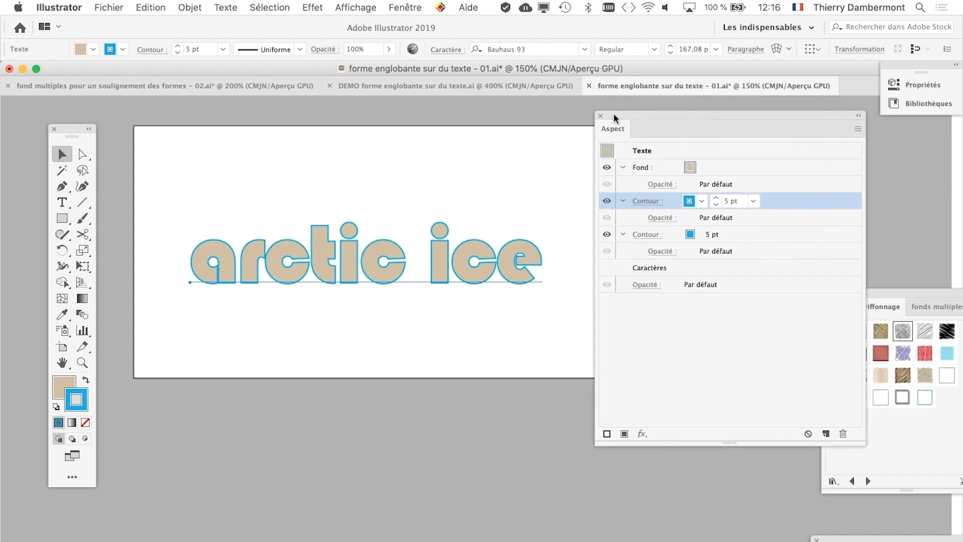
left_click_drag(628, 101, 617, 123)
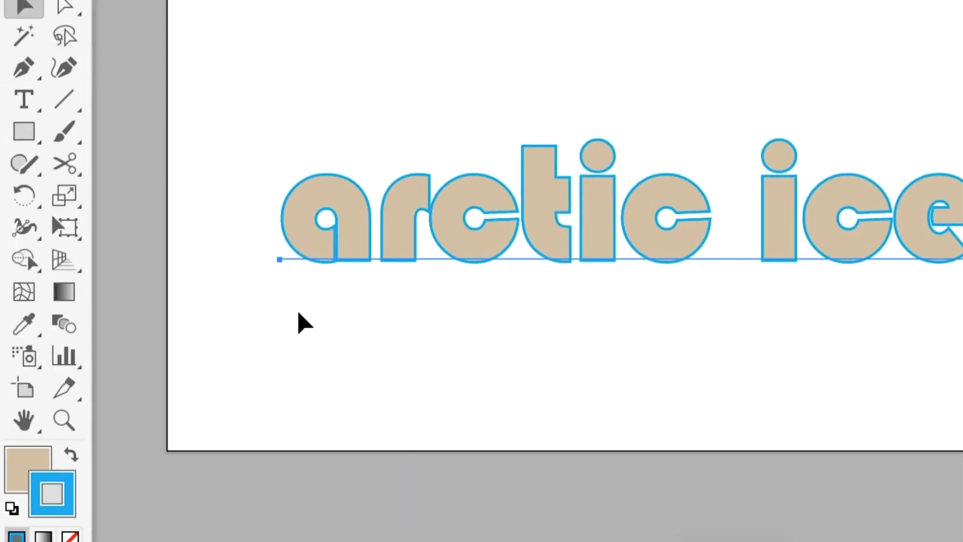
left_click(299, 317)
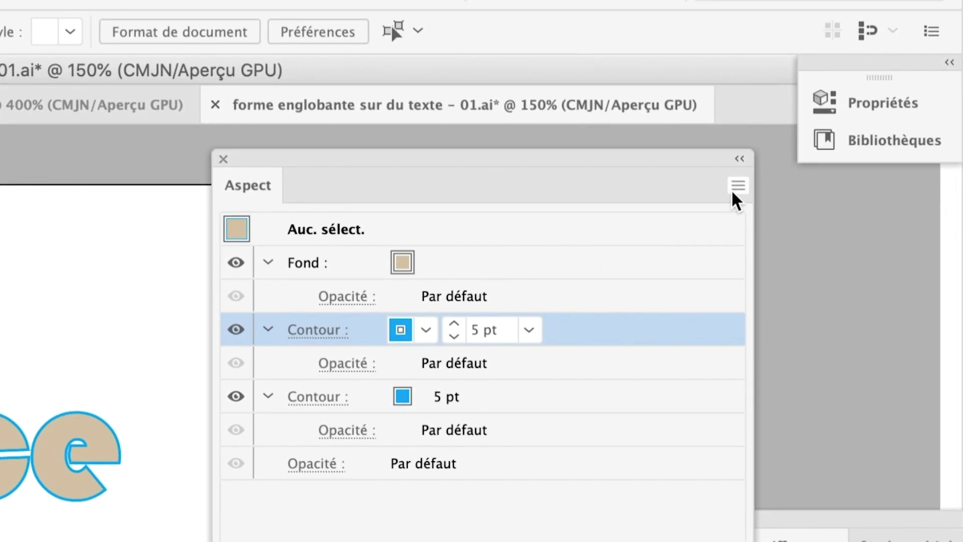
left_click(730, 189)
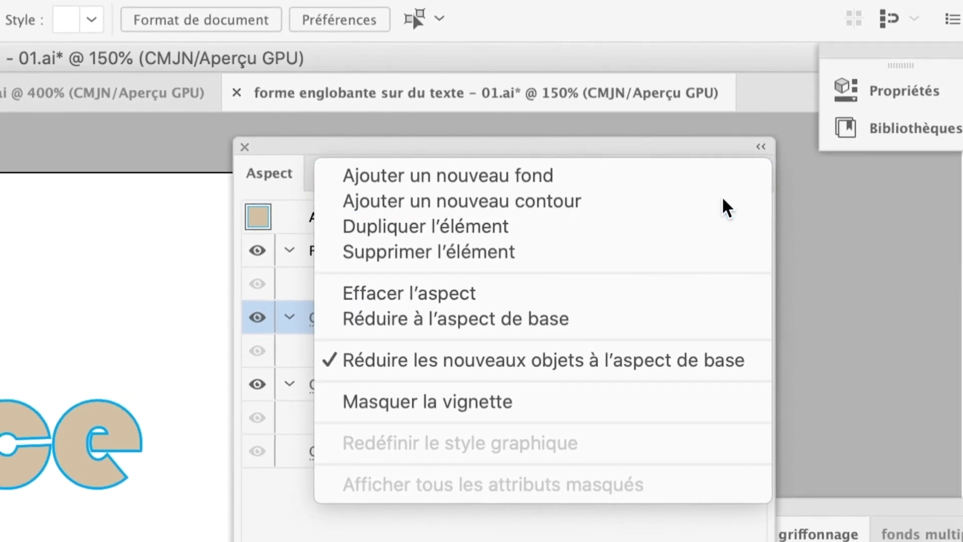
left_click(727, 216)
left_click(646, 280)
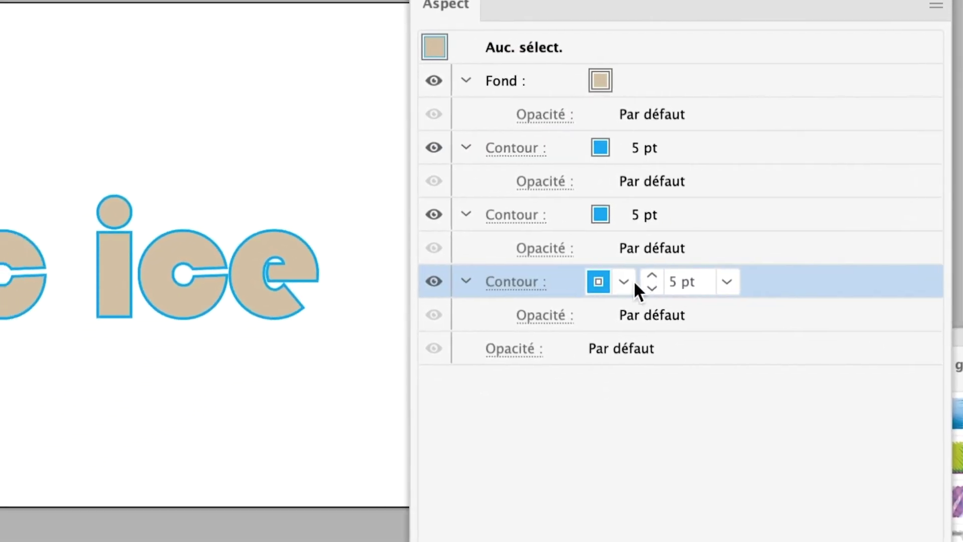
left_click(596, 279)
left_click(482, 325)
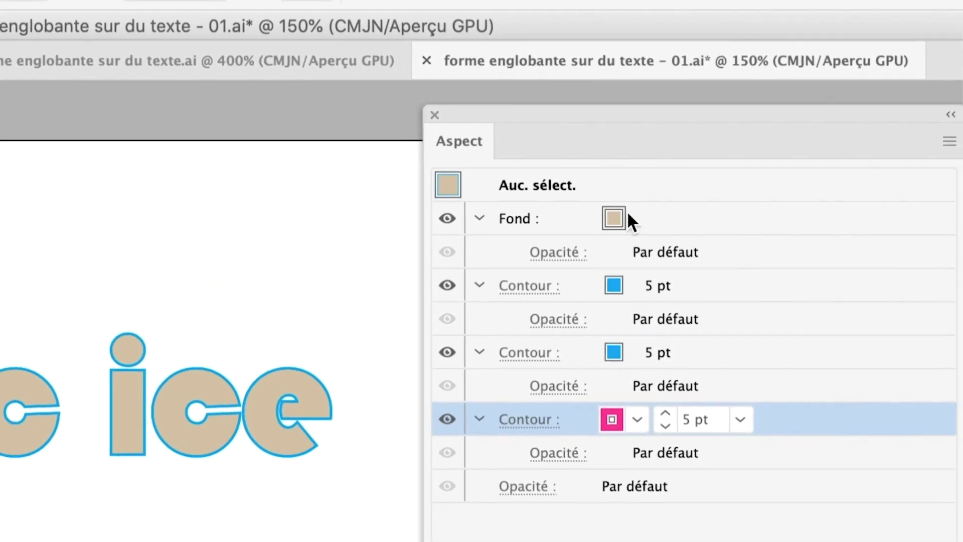
left_click_drag(630, 221, 712, 396)
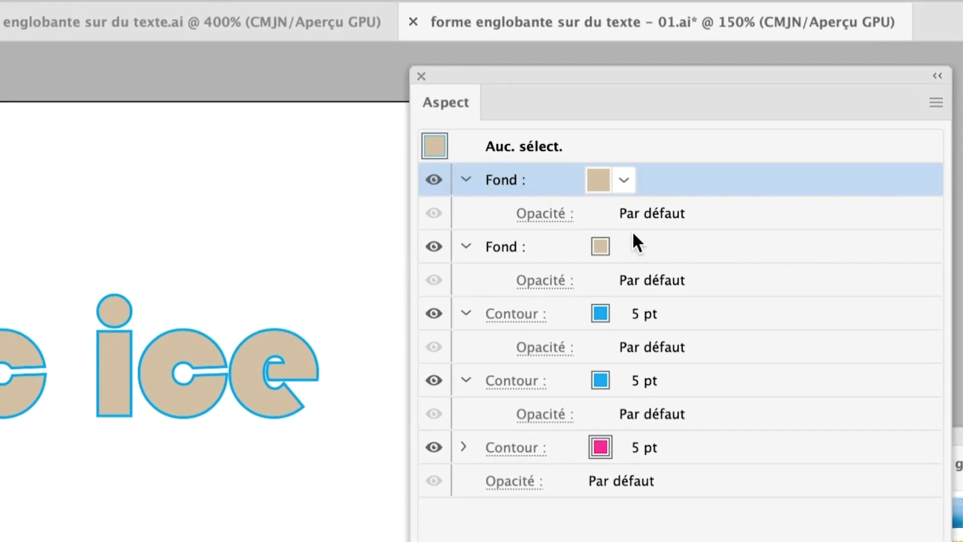
left_click(634, 242)
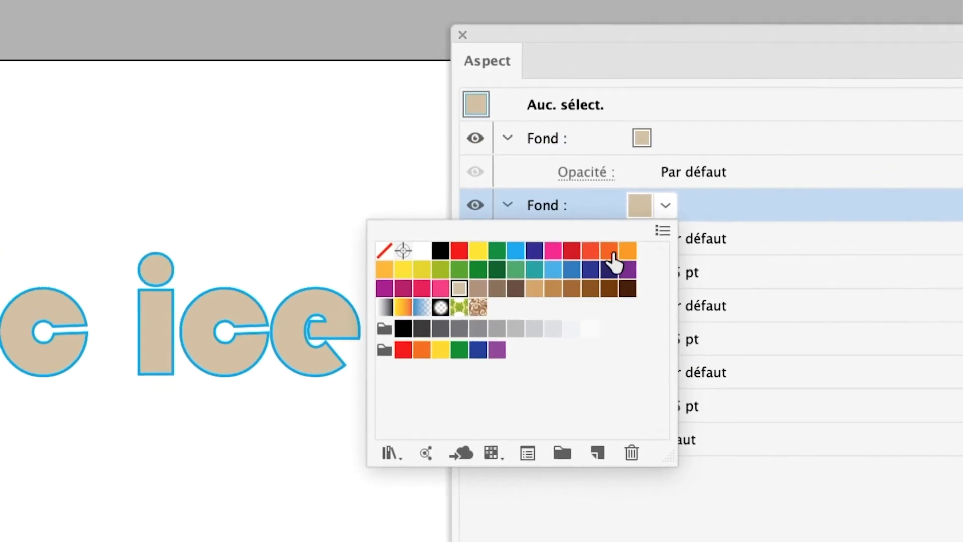
left_click(637, 254)
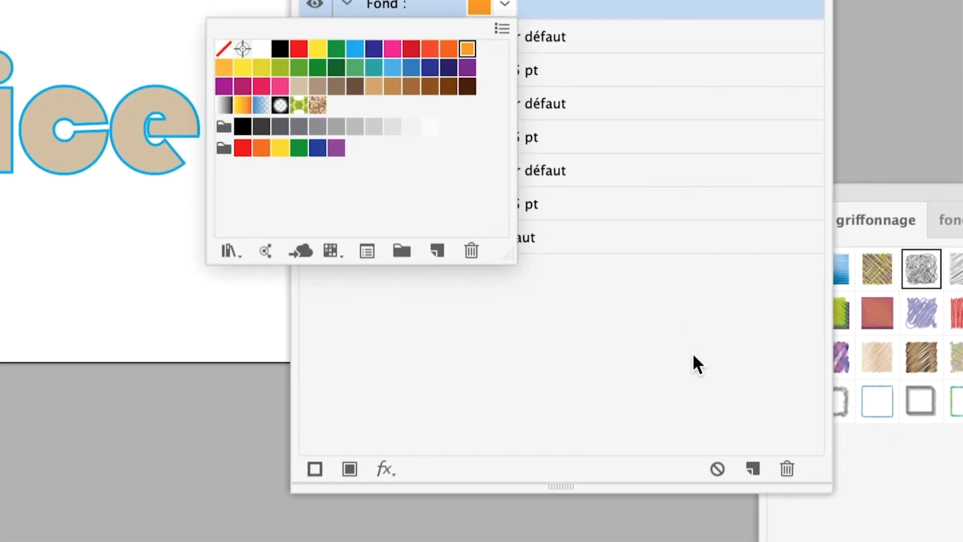
left_click(693, 355)
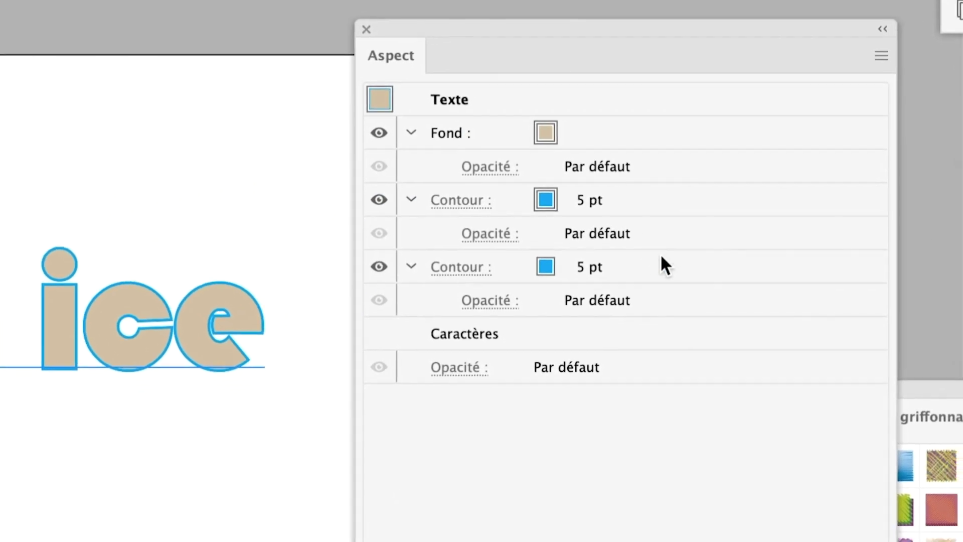
- Add an Offset Path effect to the second blue stroke, previewing a 5 mm offset
left_click(663, 260)
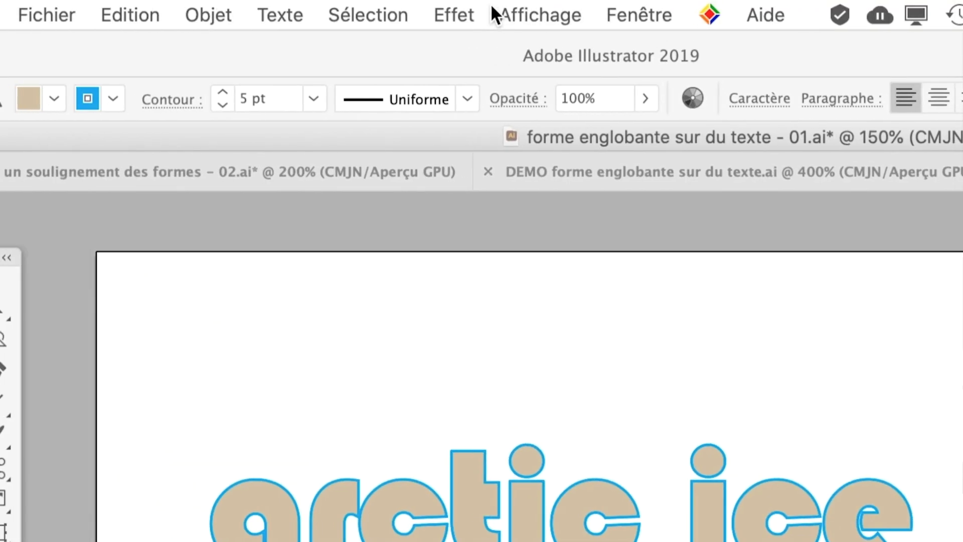
left_click(472, 14)
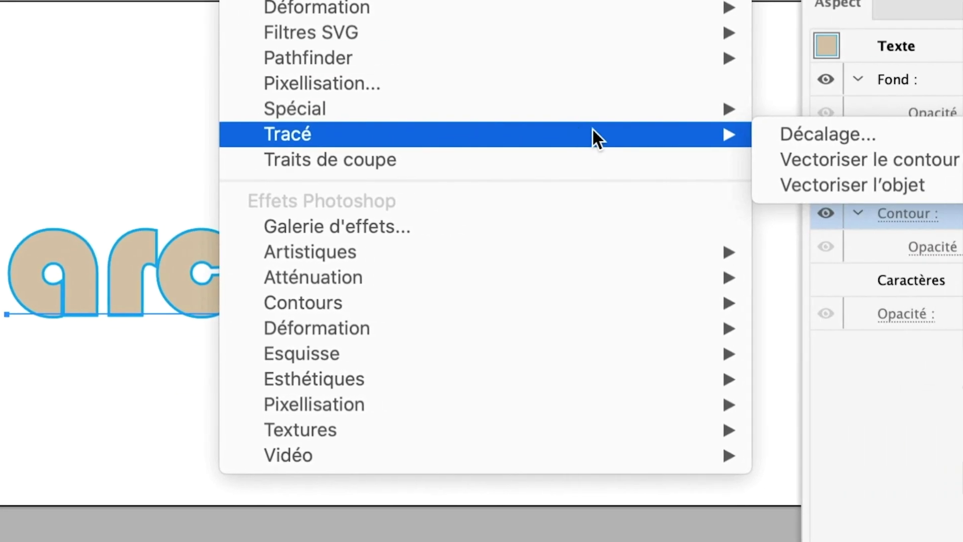
mouse_move(85, 133)
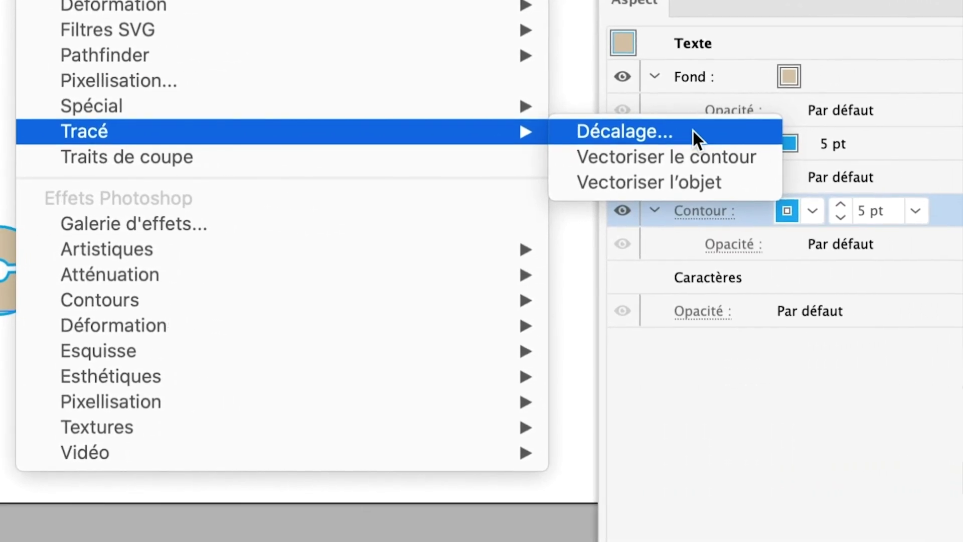
left_click(692, 129)
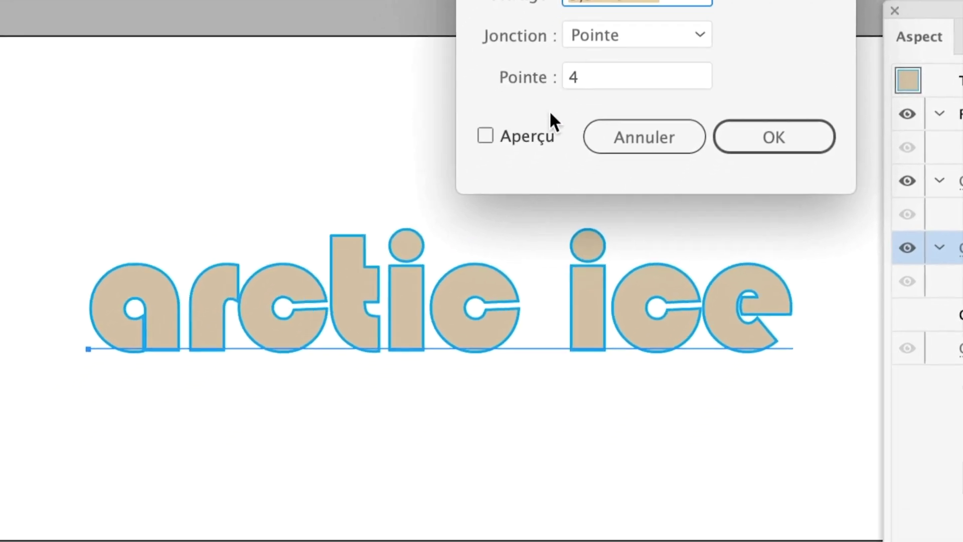
left_click(498, 219)
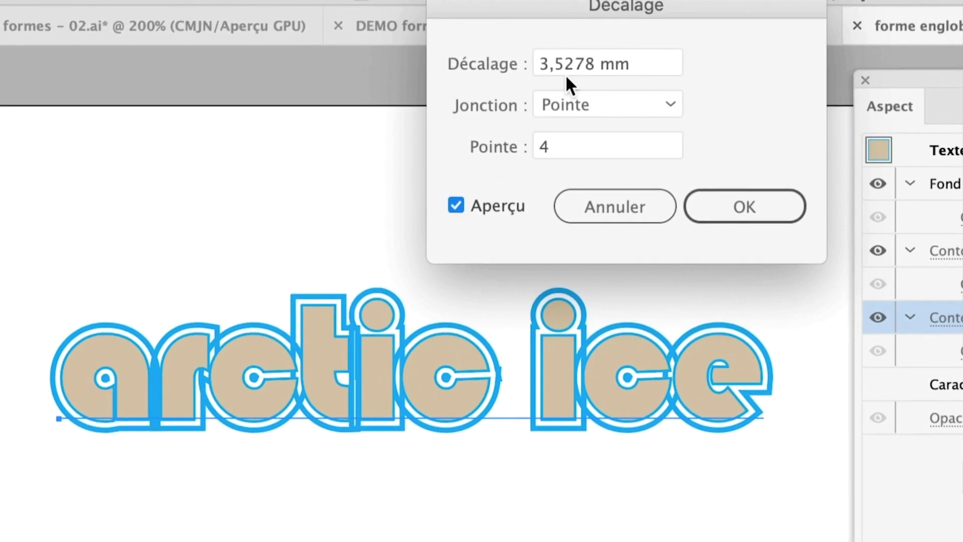
double_click(575, 70)
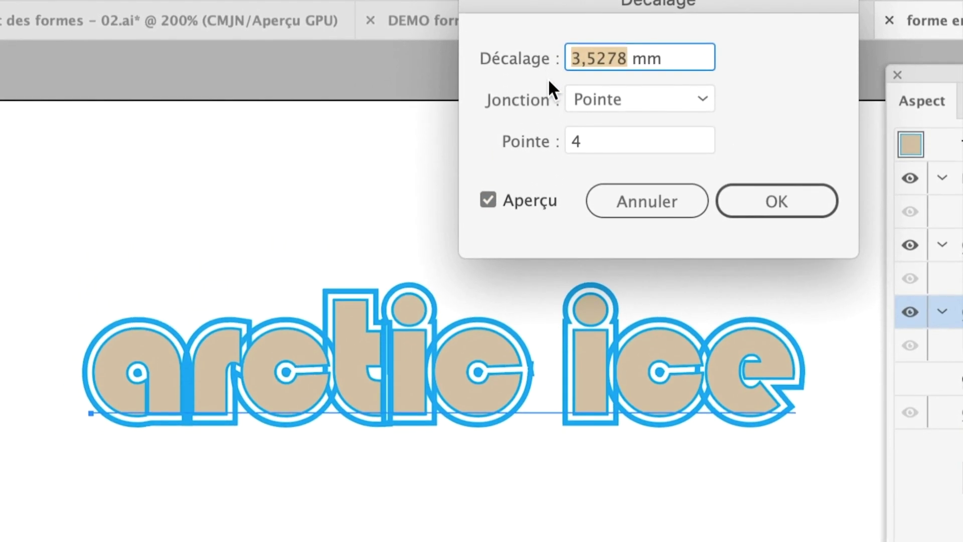
type("5")
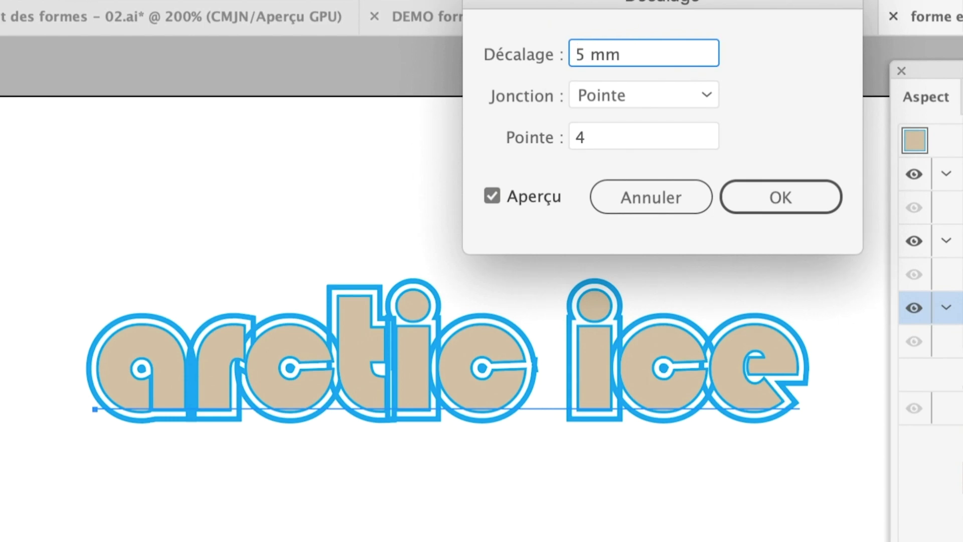
key("Tab")
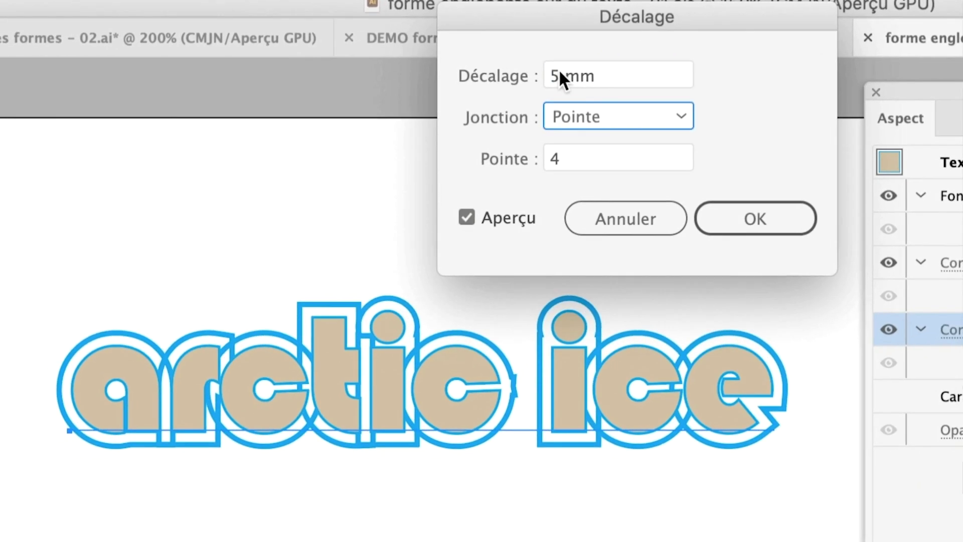
- Settle on an 8 mm offset for the outer outline and apply it
double_click(556, 70)
type("10")
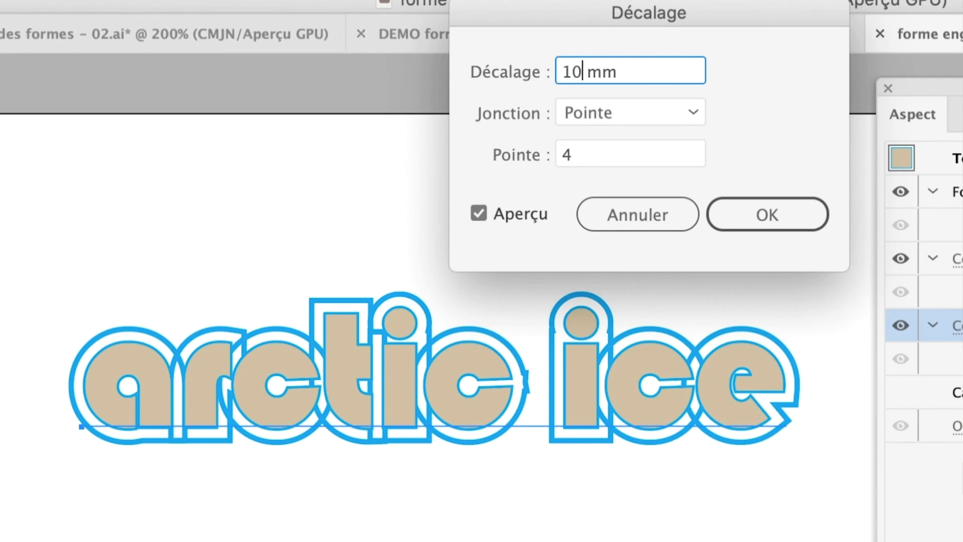
key("Tab")
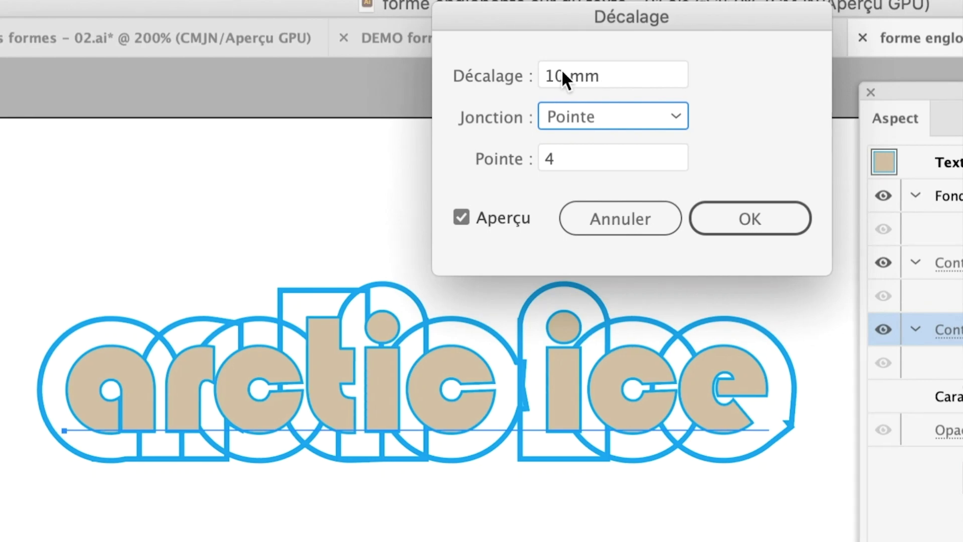
double_click(556, 76)
type("8")
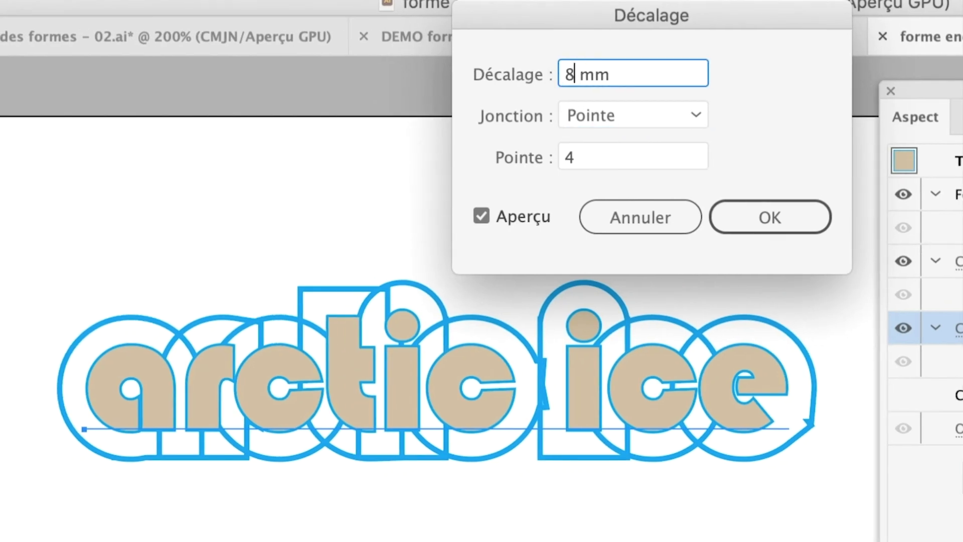
key("Tab")
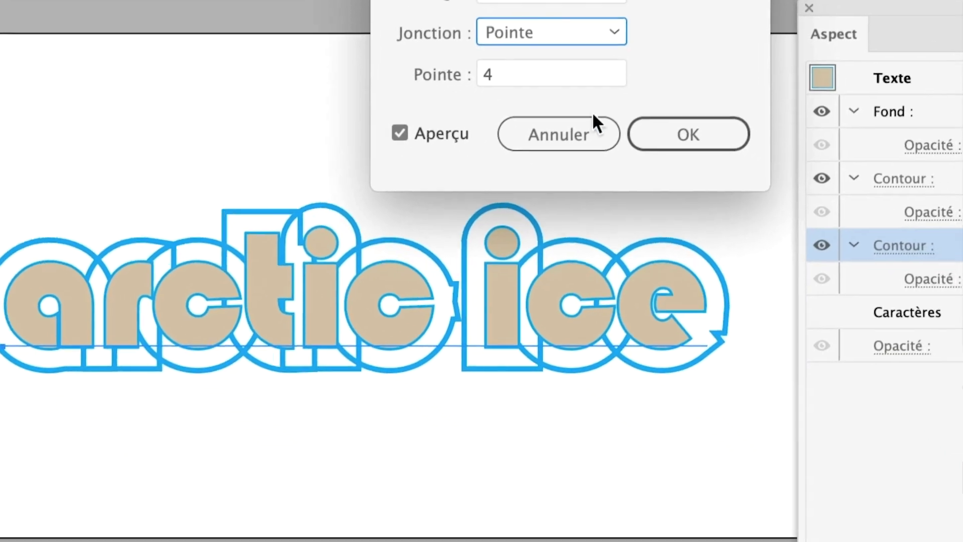
left_click(762, 217)
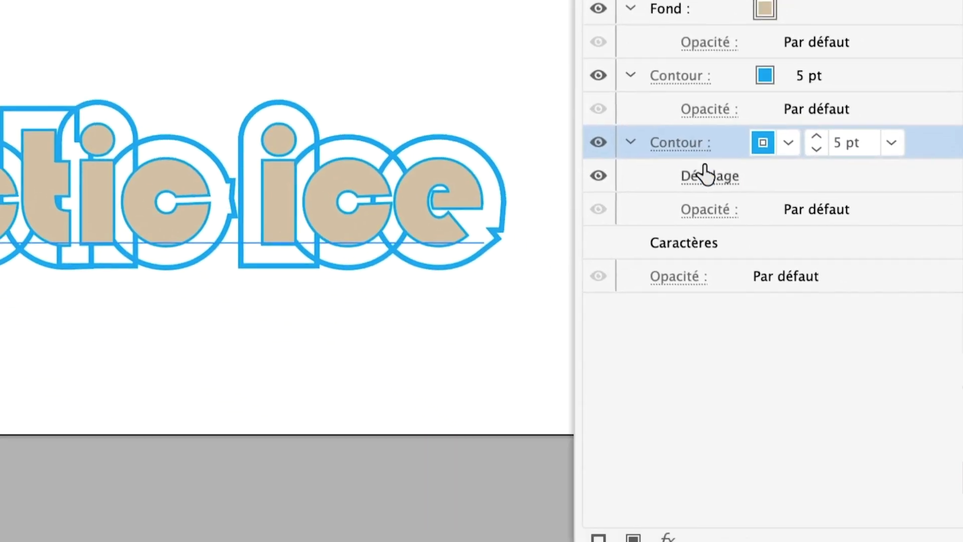
left_click(706, 175)
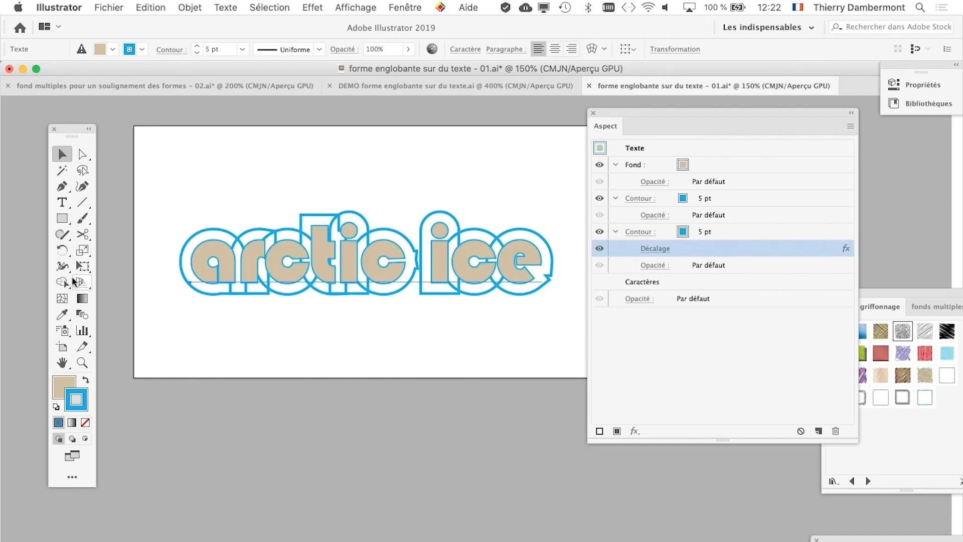
- Extend the artboard's bottom edge down to 303,86 mm height and reselect the arctic ice text
left_click(62, 347)
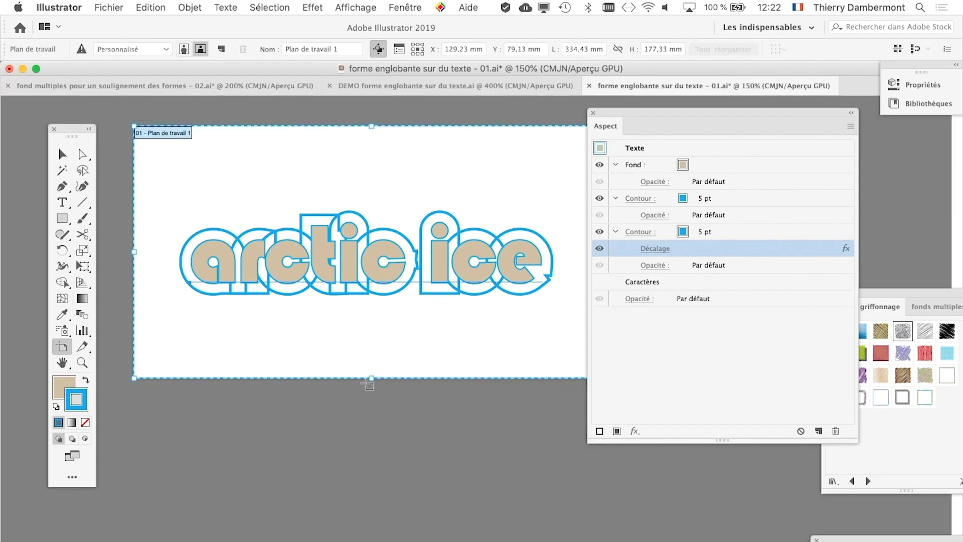
left_click_drag(371, 377, 372, 539)
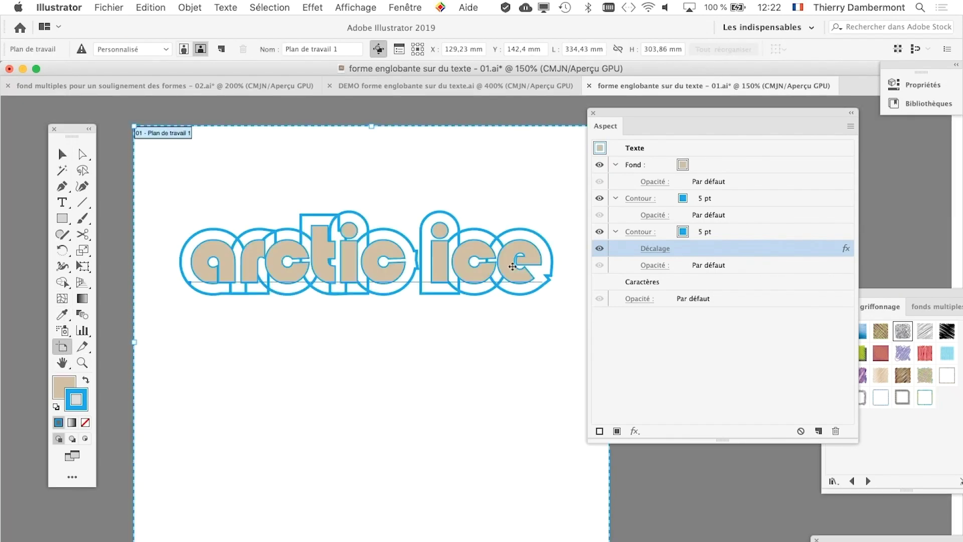
left_click(62, 156)
triple_click(232, 254)
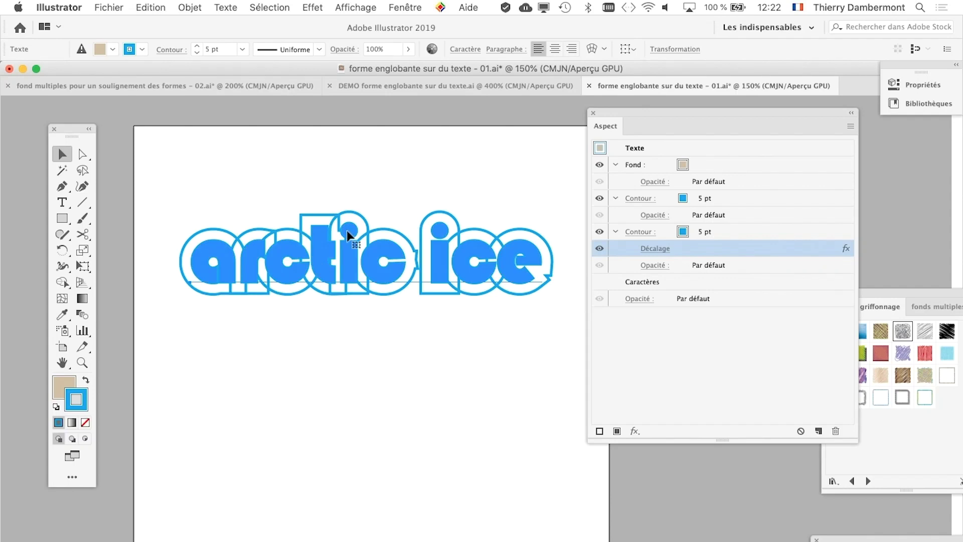
scroll(417, 274, "up", 3)
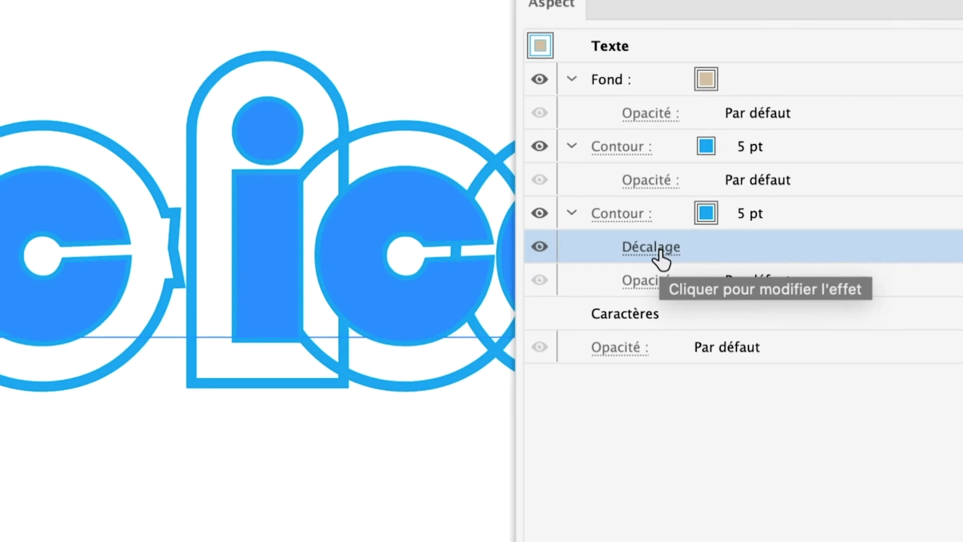
- Change the outer stroke's Offset Path distance from 8 mm to 6 mm, with preview on
left_click(659, 252)
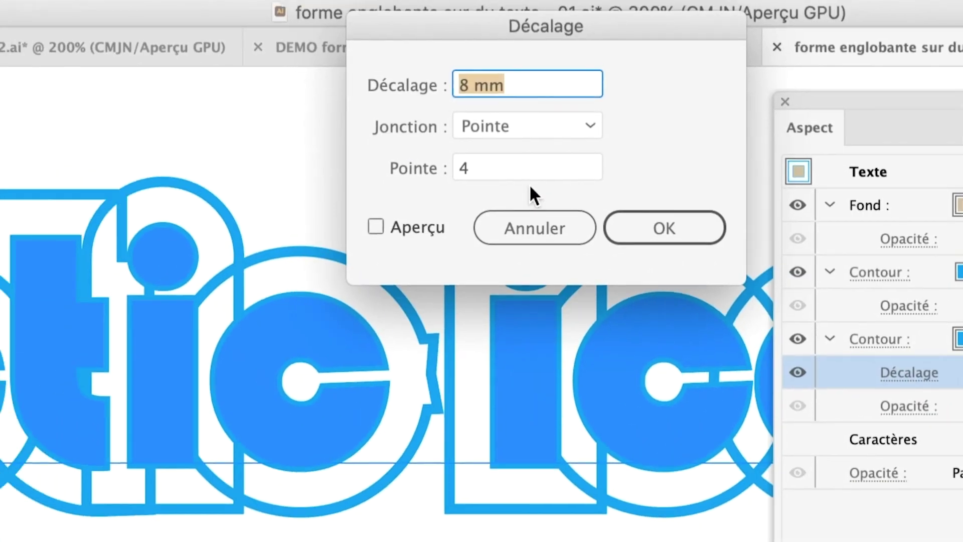
key("Return")
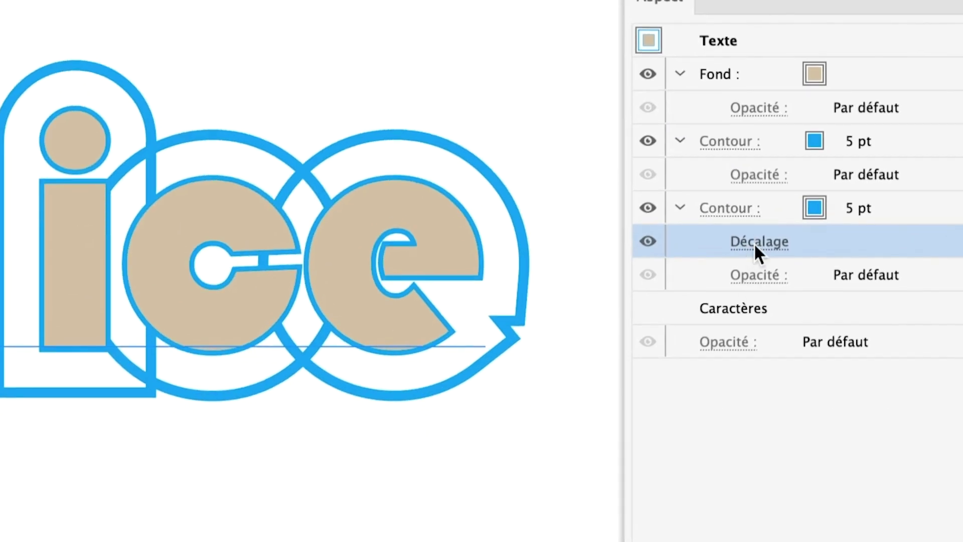
left_click(755, 246)
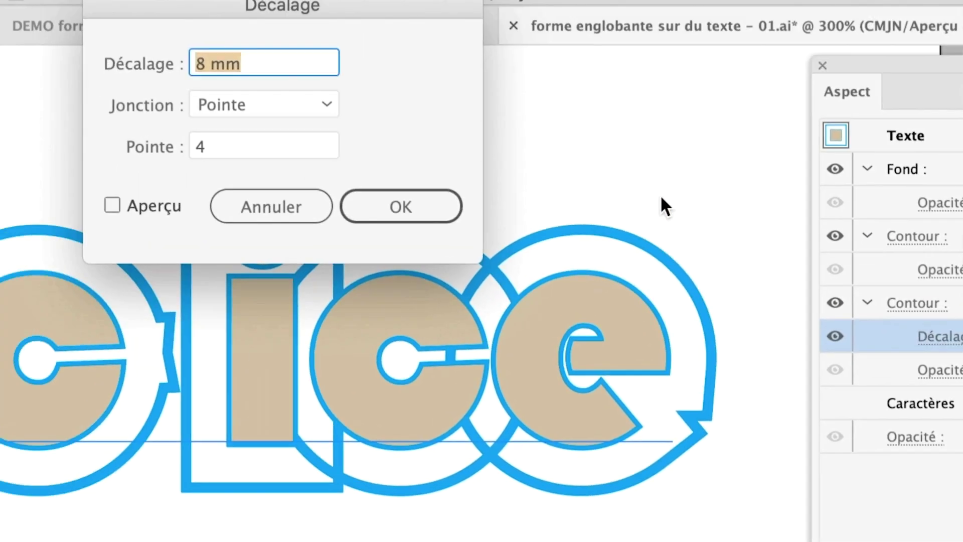
left_click(491, 197)
double_click(646, 54)
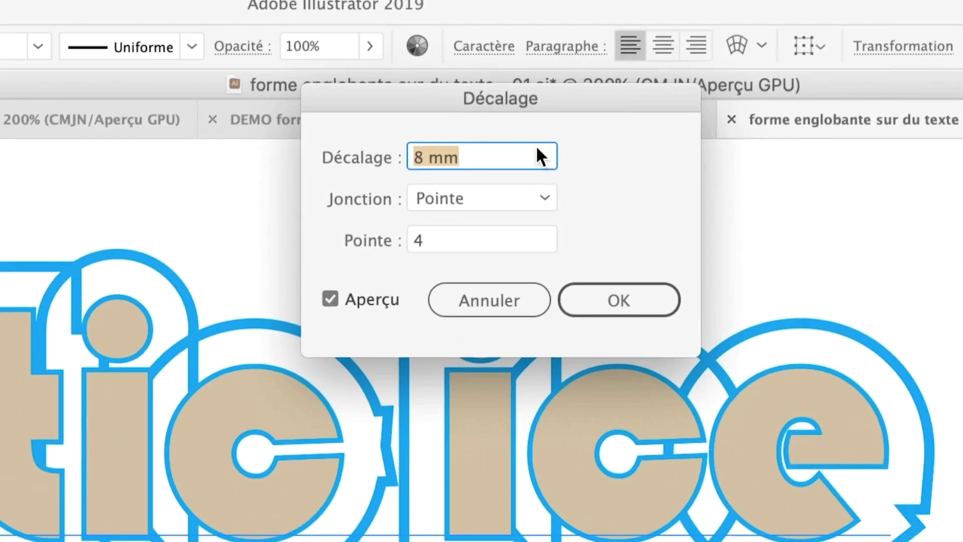
type("6")
key("Tab")
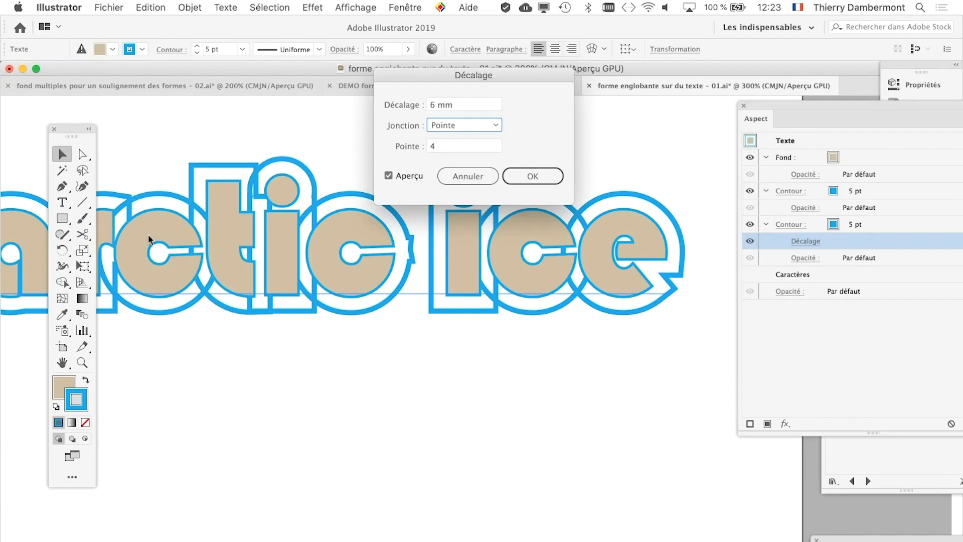
left_click(528, 178)
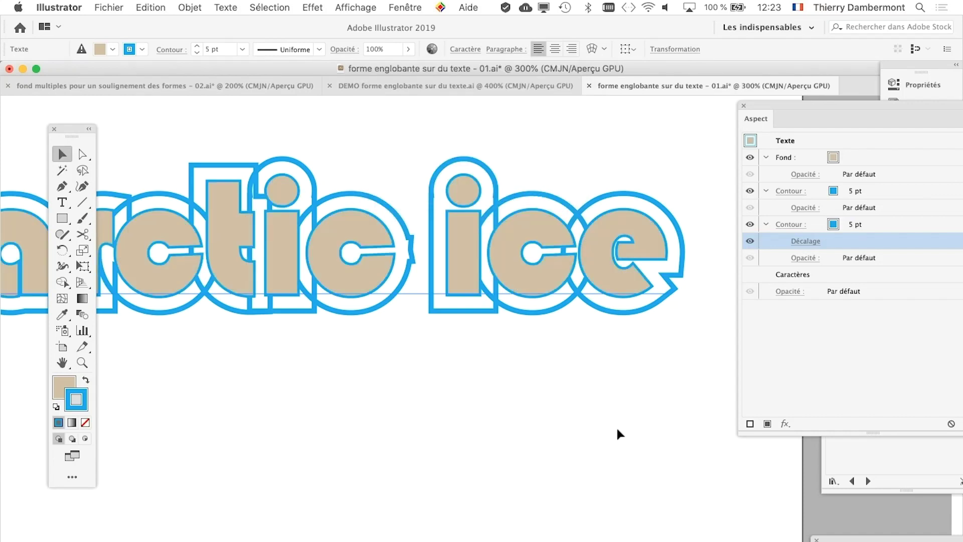
- Alt-drag a copy of the arctic ice text below the original and select the copy
scroll(429, 379, "down", 2)
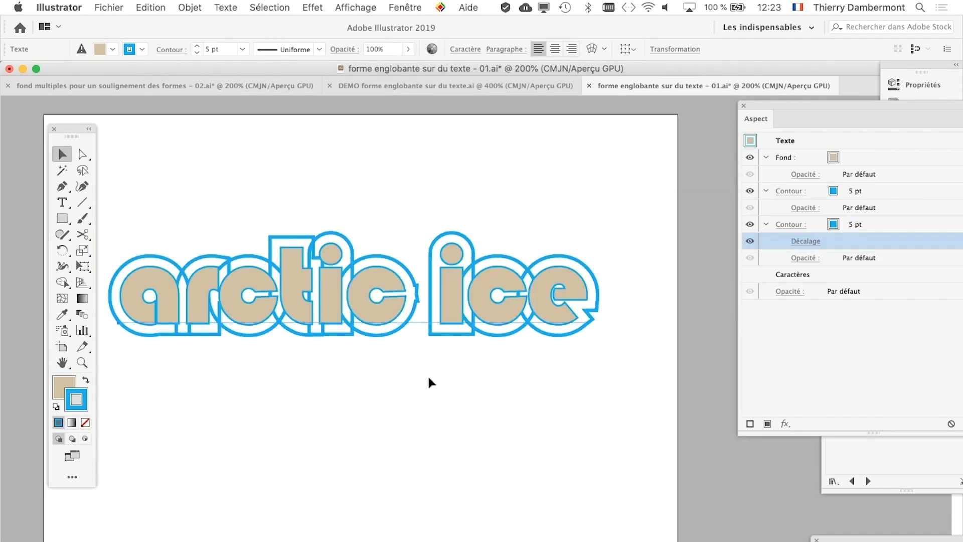
scroll(203, 265, "down", 1)
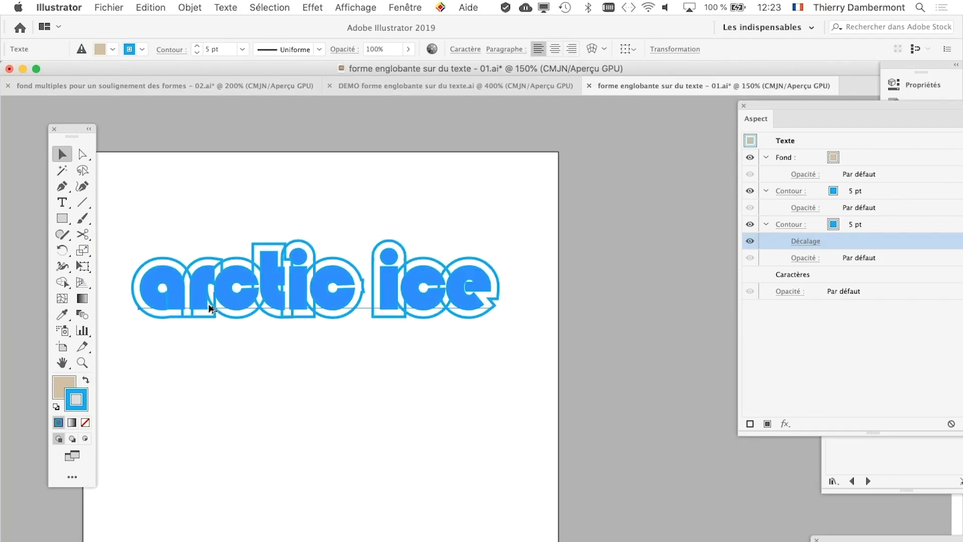
left_click_drag(312, 359, 332, 267)
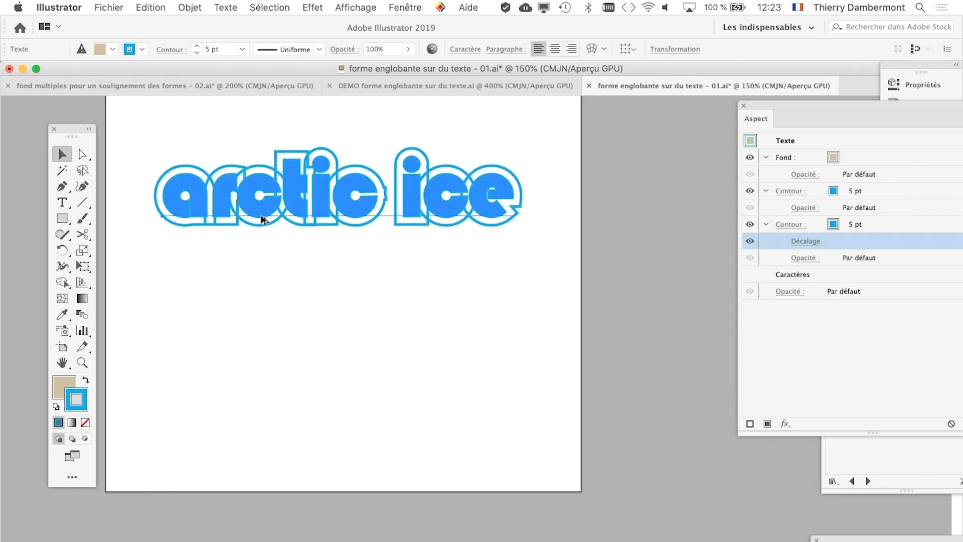
left_click_drag(261, 219, 262, 397)
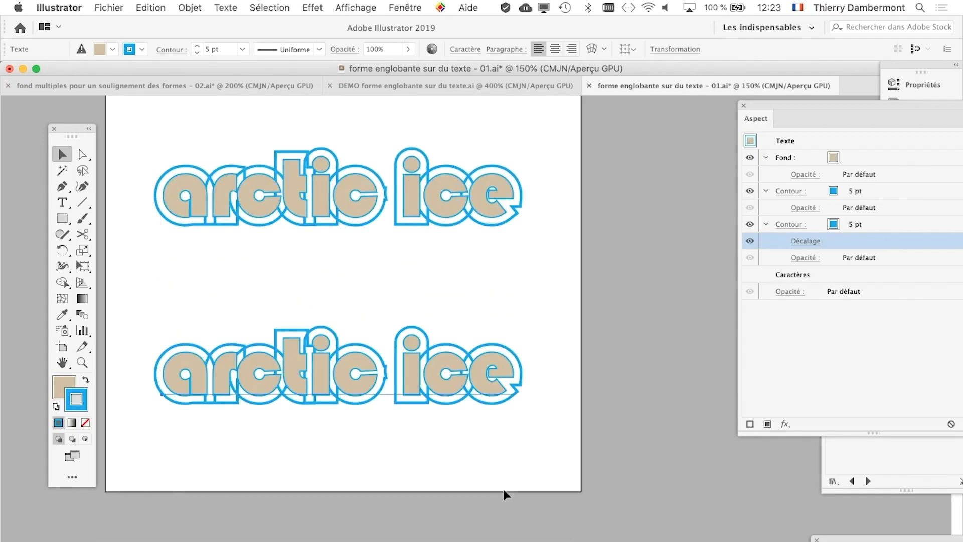
left_click(298, 403)
left_click(235, 9)
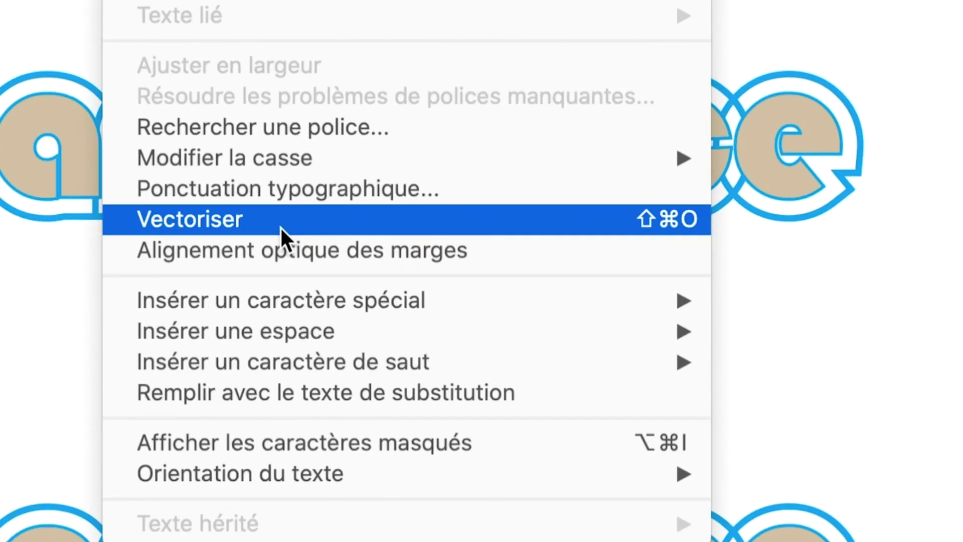
- Outline the lower copy's text, then expand its appearance twice into plain paths
left_click(279, 226)
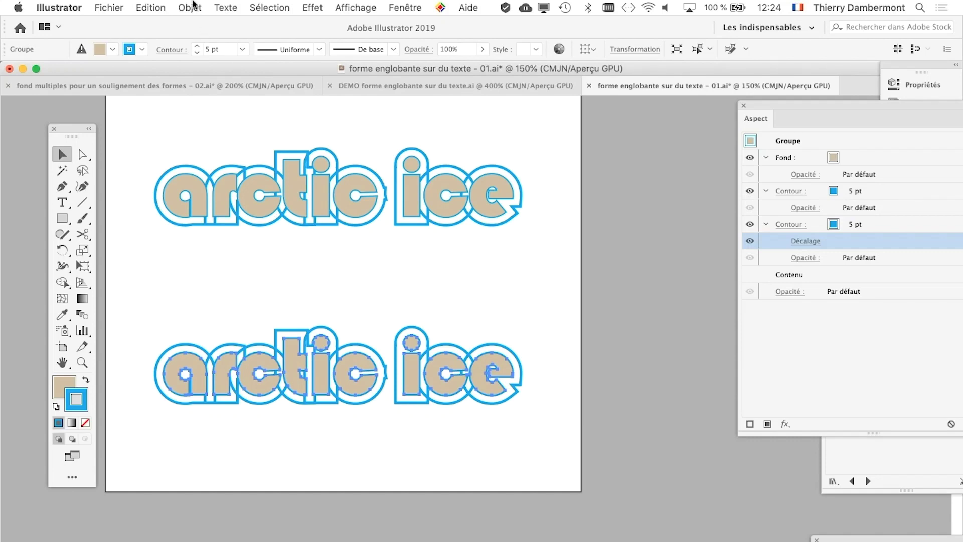
left_click(193, 7)
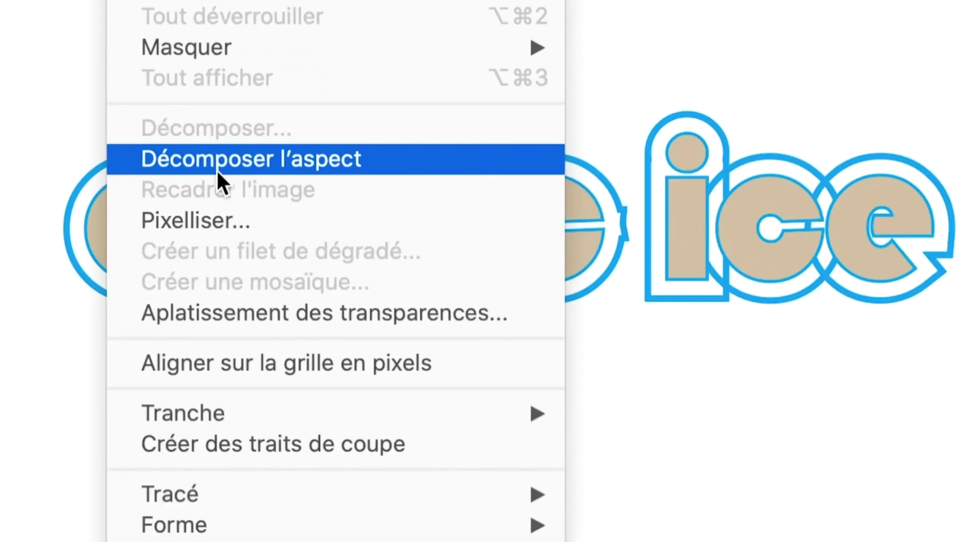
left_click(213, 168)
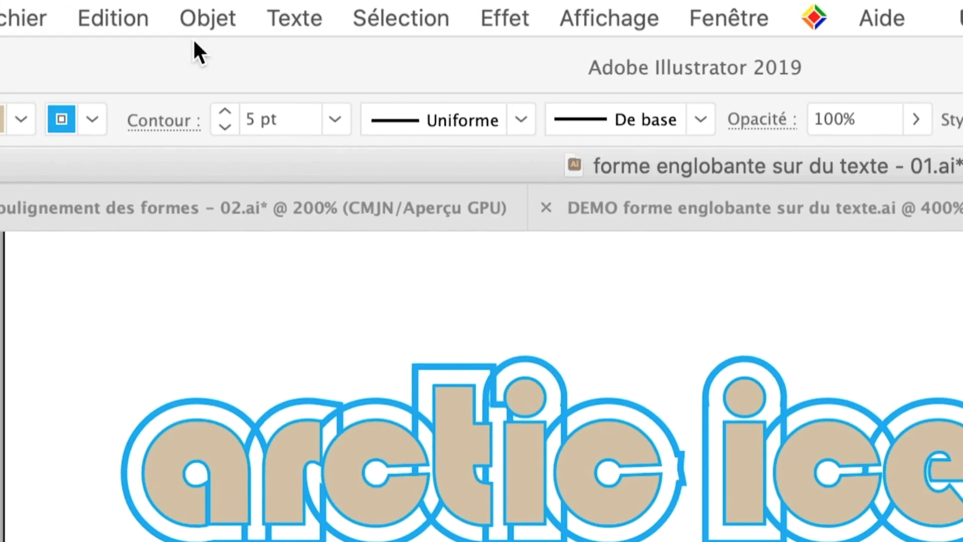
left_click(200, 18)
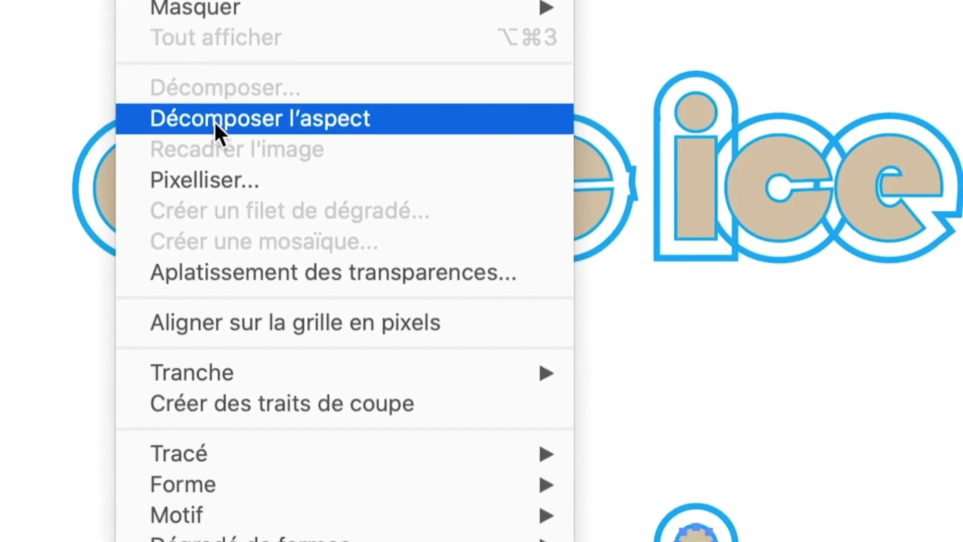
left_click(214, 120)
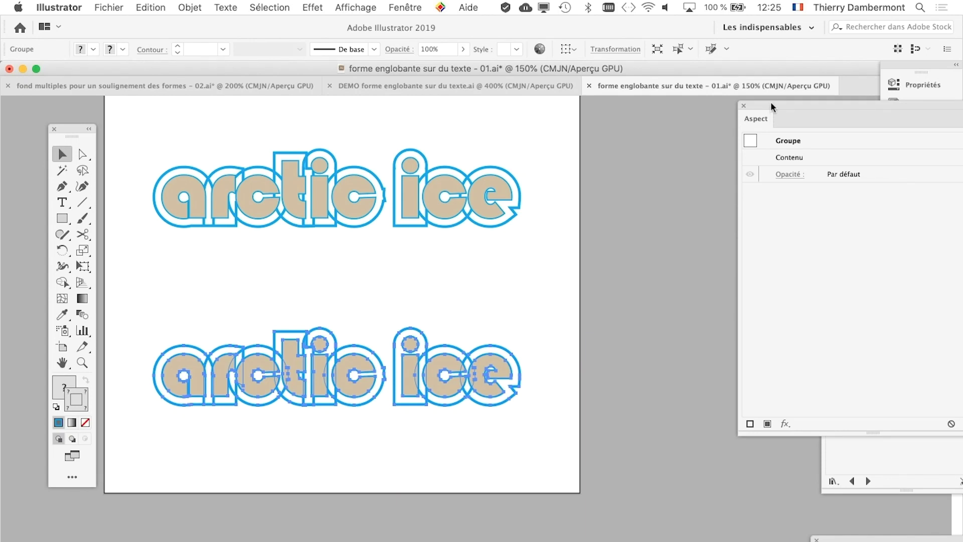
- Shrink the Appearance panel and move it to the lower left
left_click_drag(772, 107, 587, 166)
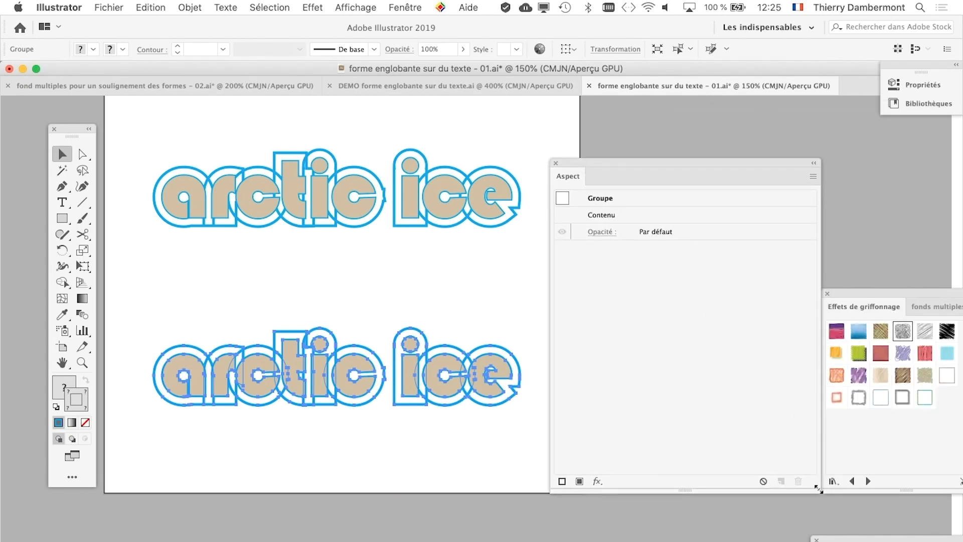
left_click_drag(818, 489, 738, 435)
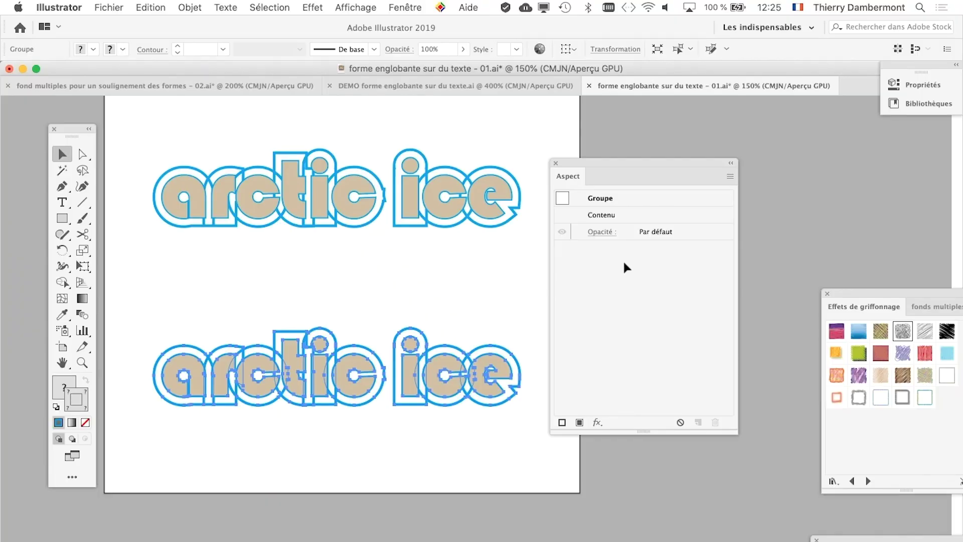
left_click_drag(577, 160, 232, 465)
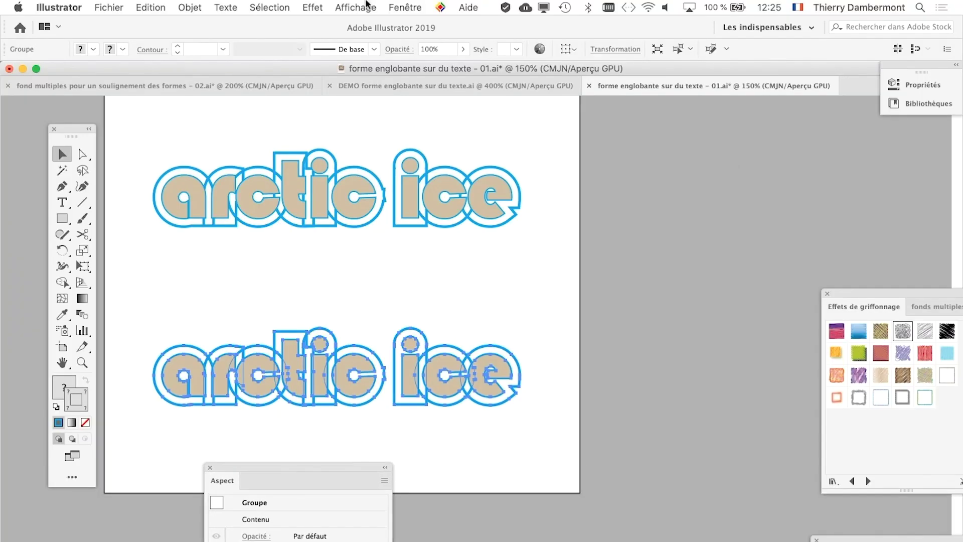
- Merge the lower copy into one beige silhouette with Pathfinder Unite, then start Save As
left_click(405, 7)
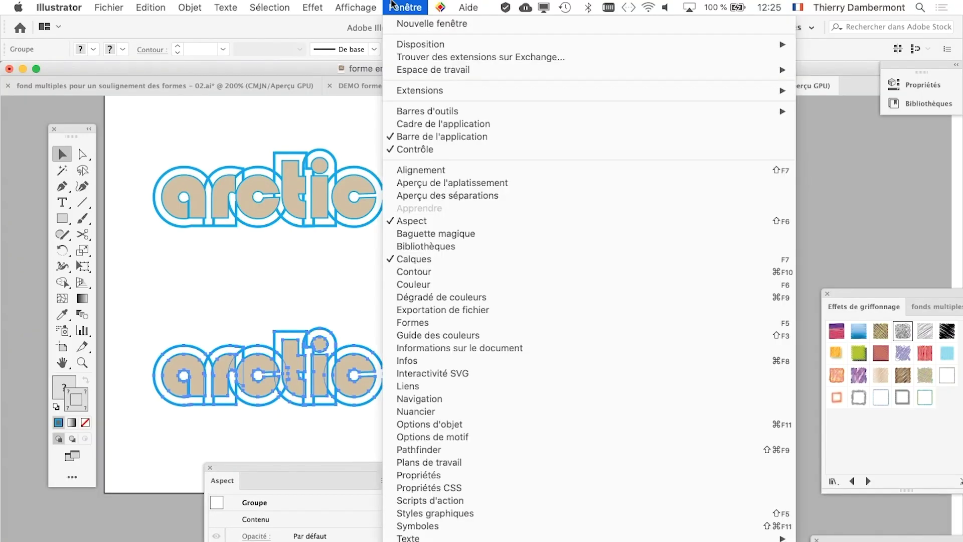
left_click(506, 450)
left_click_drag(607, 251, 611, 205)
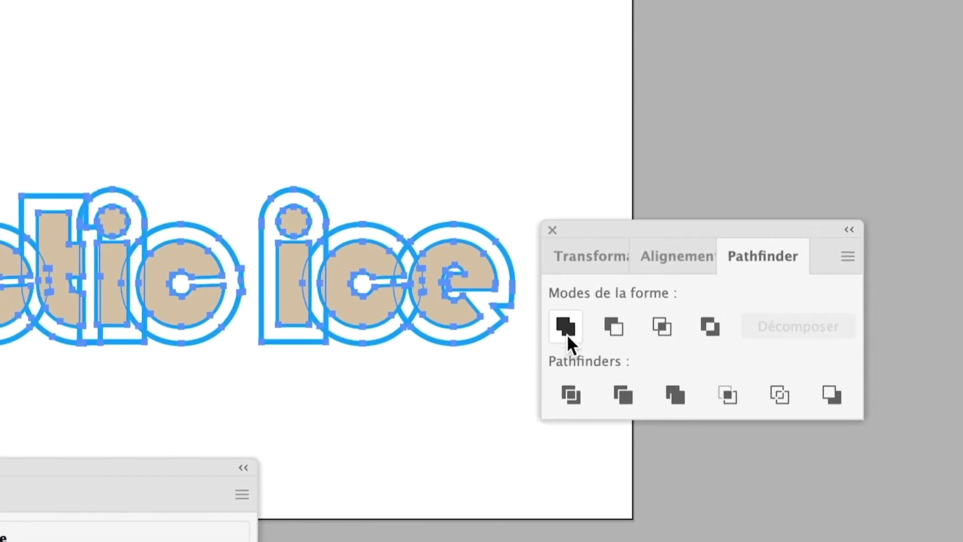
left_click(566, 333)
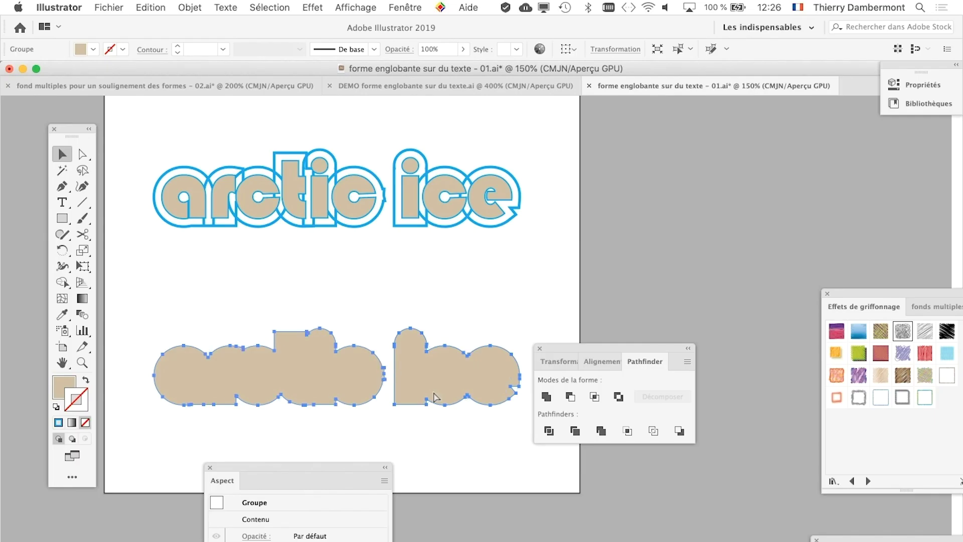
left_click(109, 7)
left_click(125, 119)
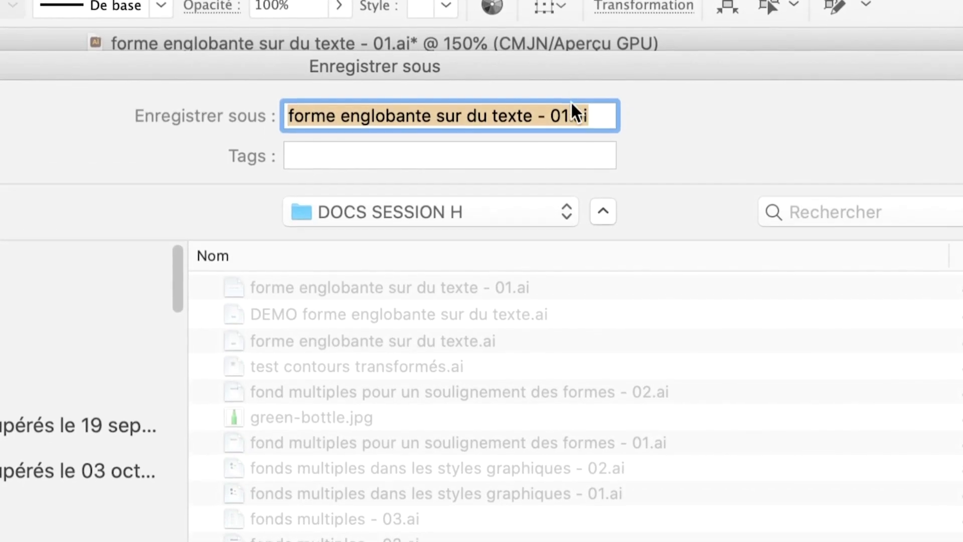
- Save as 'forme englobante sur du texte - 02.ai', then lay out the Appearance and Pathfinder panels
left_click(573, 104)
left_click_drag(568, 107, 573, 107)
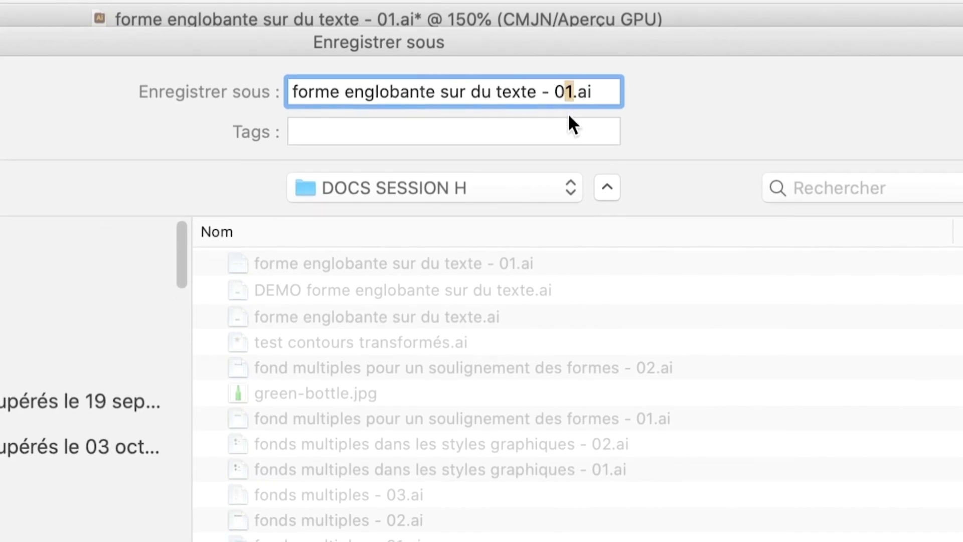
type("2")
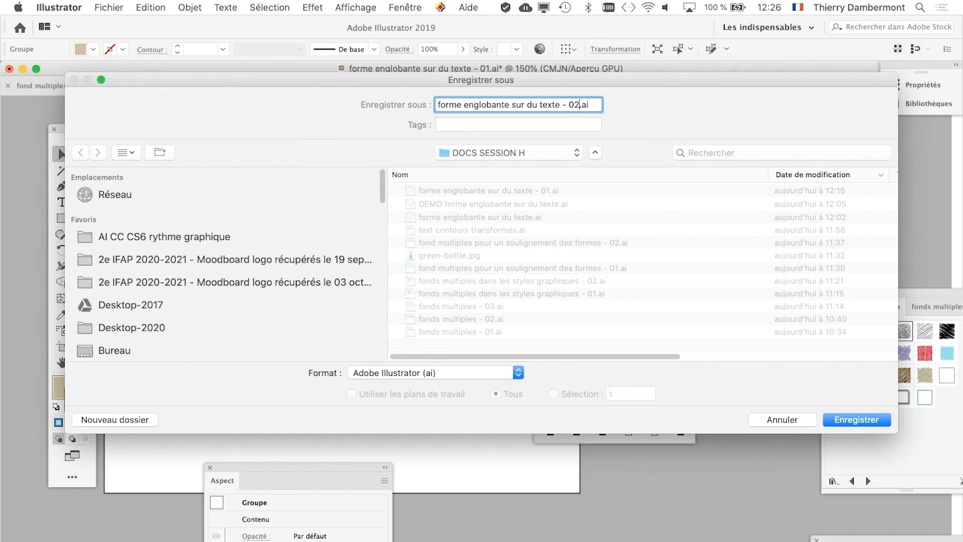
key("Return")
key("Return")
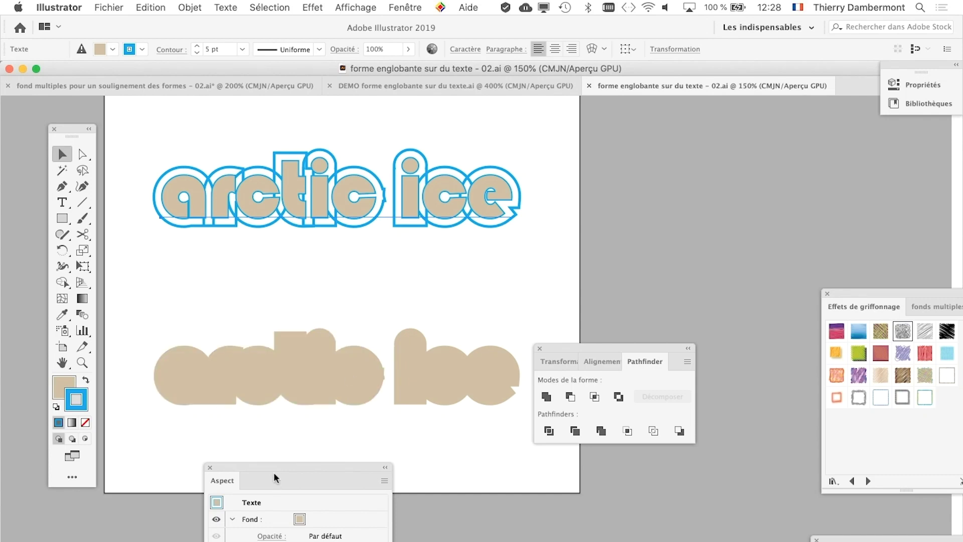
left_click_drag(274, 467, 642, 112)
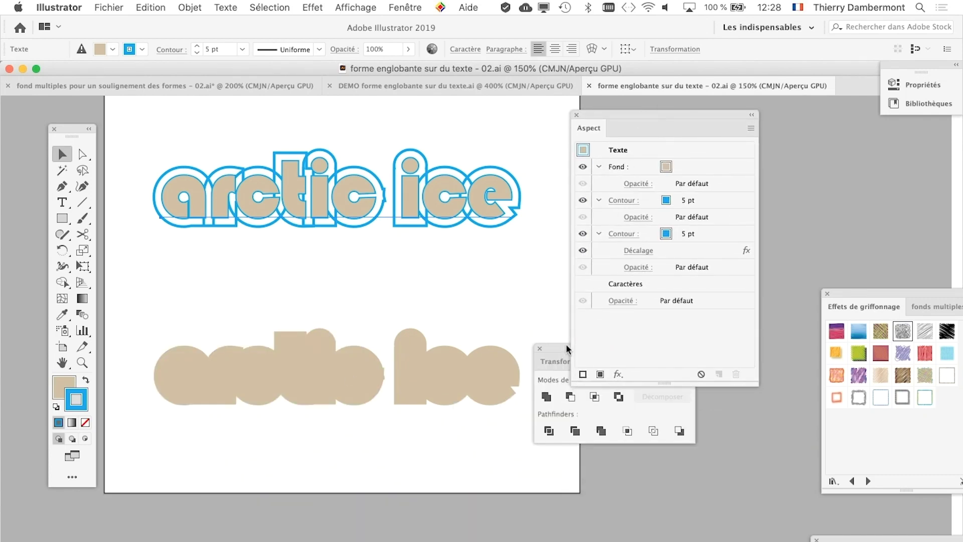
left_click_drag(565, 344, 396, 479)
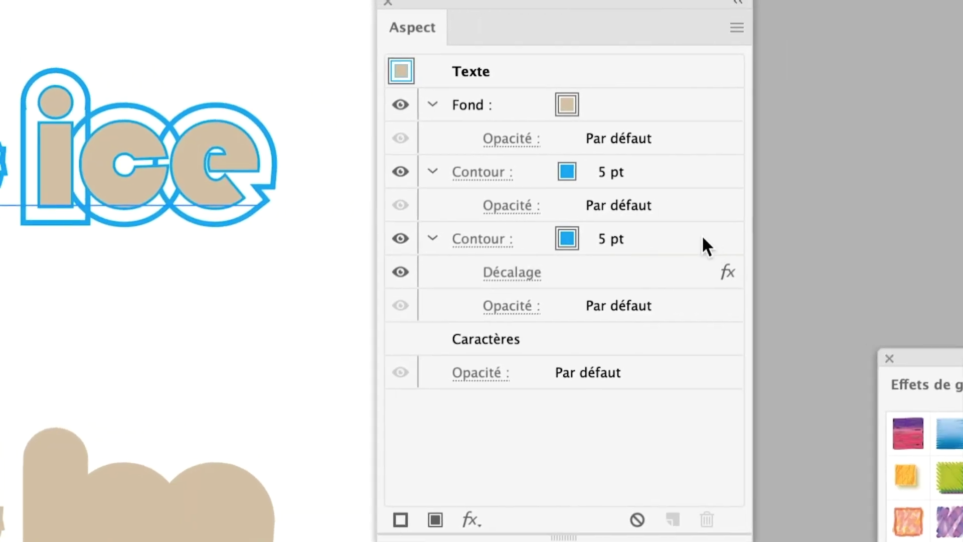
- Delete the second blue stroke carrying the Offset effect from the upper title's appearance
left_click(702, 239)
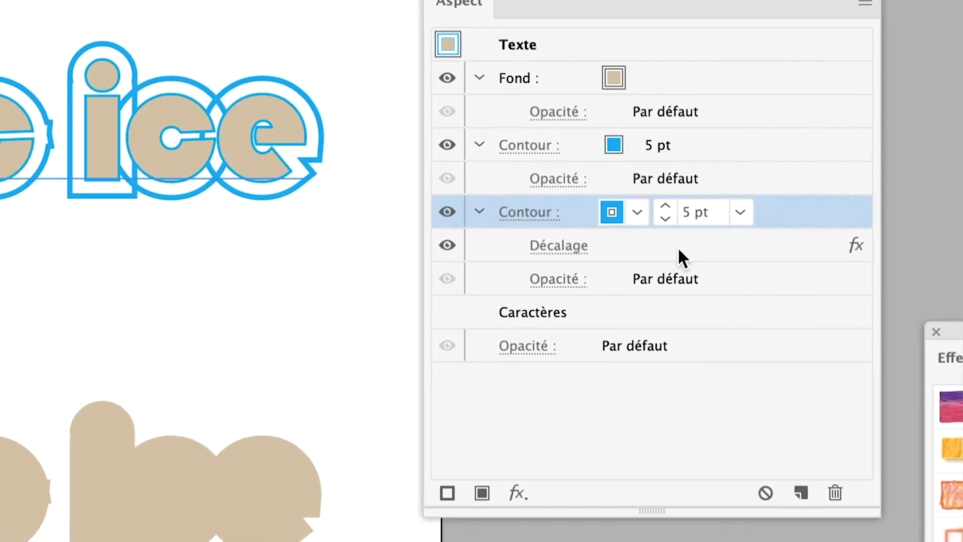
left_click_drag(712, 233, 730, 332)
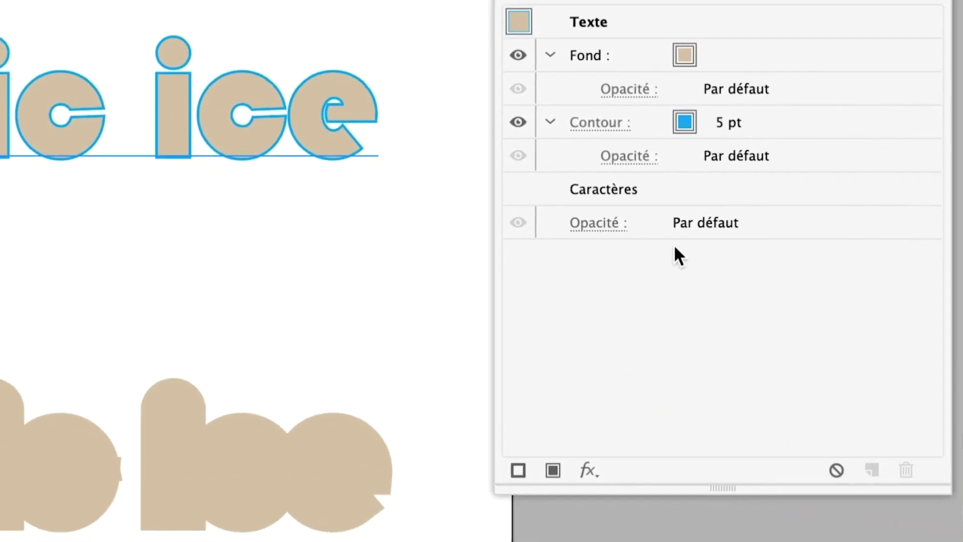
left_click(774, 172)
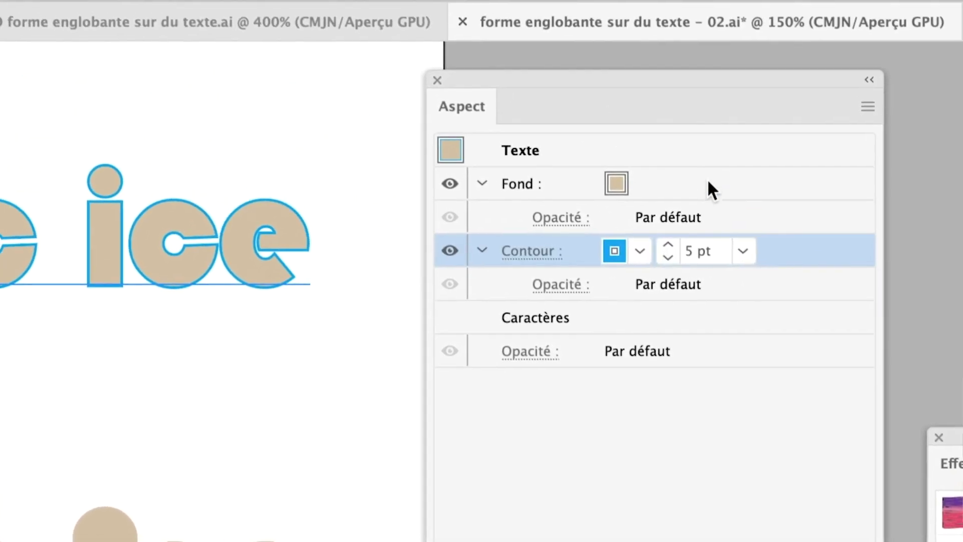
left_click(709, 187)
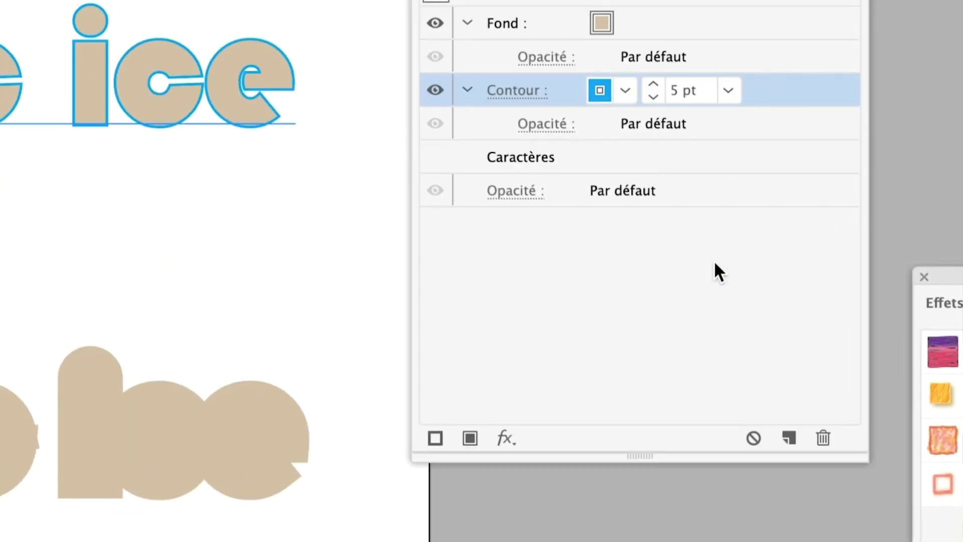
left_click(716, 268)
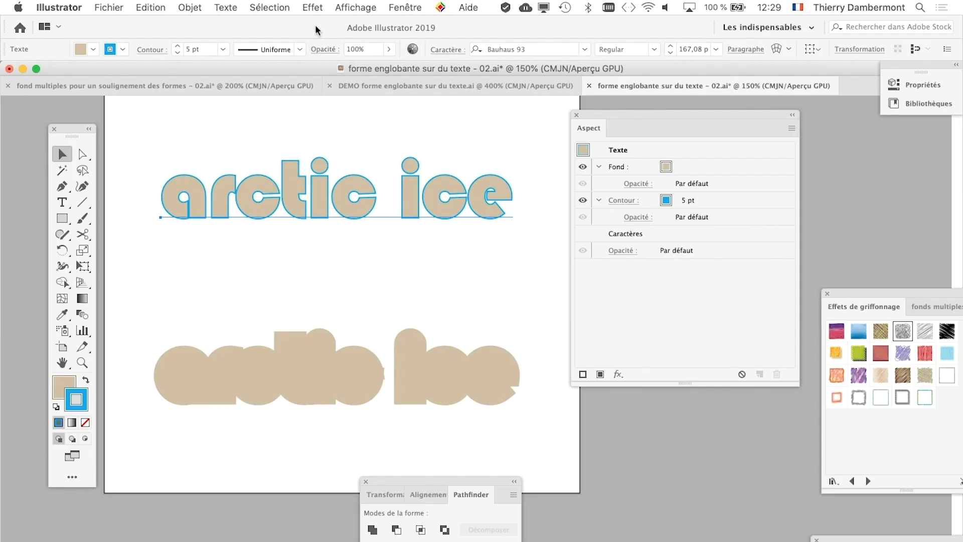
- Add a drop shadow to the upper arctic ice text at 75% opacity, offset 2 mm X and Y
left_click(312, 7)
mouse_move(334, 179)
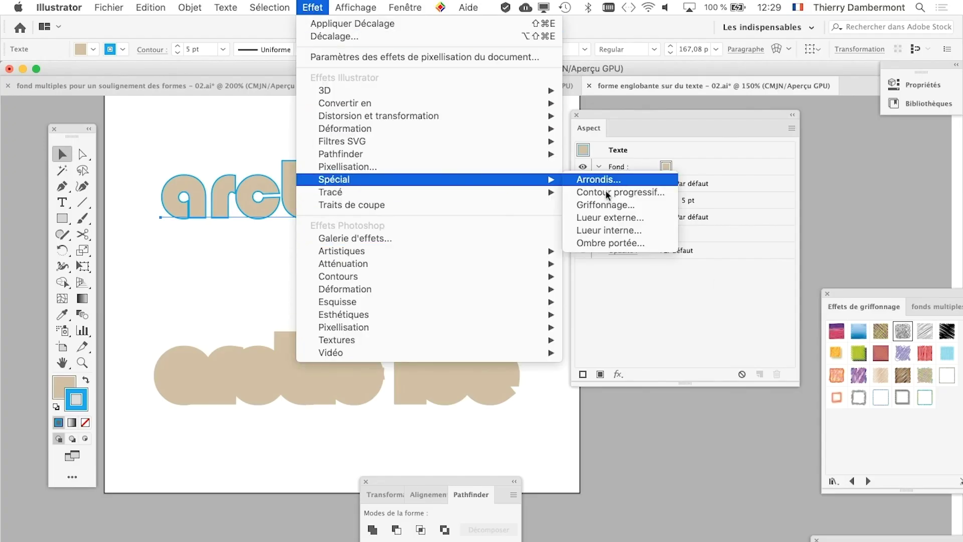
left_click(648, 246)
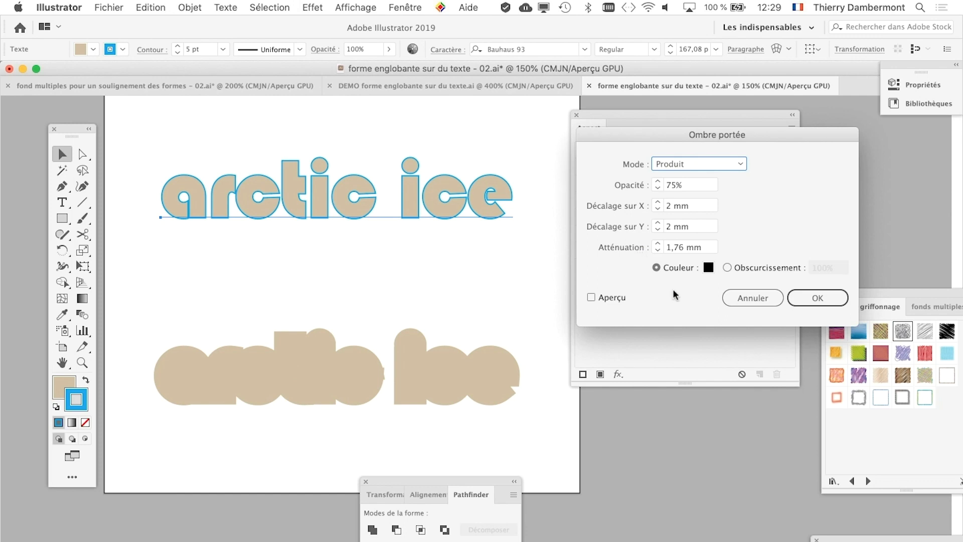
left_click(612, 299)
left_click(793, 303)
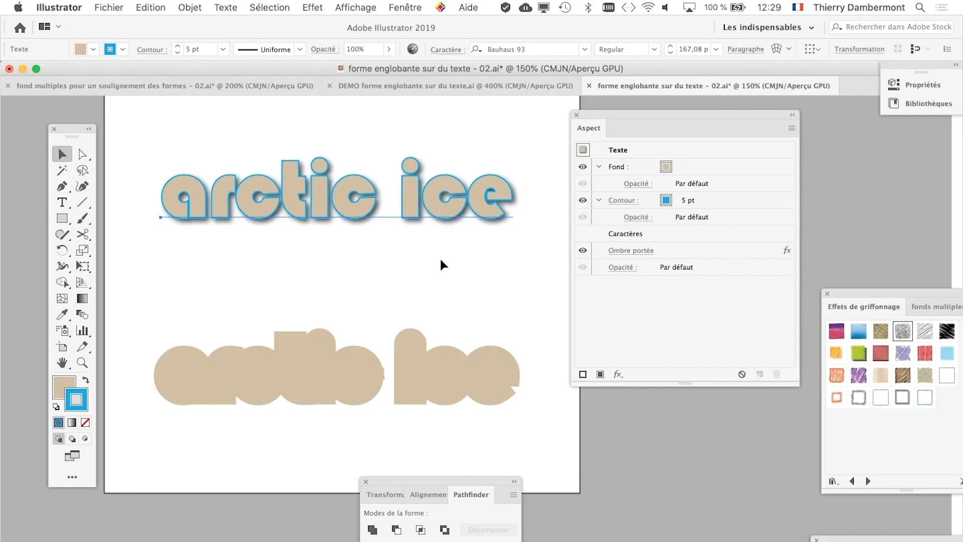
- Target the text's Fond (fill) row in the Appearance panel
left_click(717, 168)
left_click(677, 250)
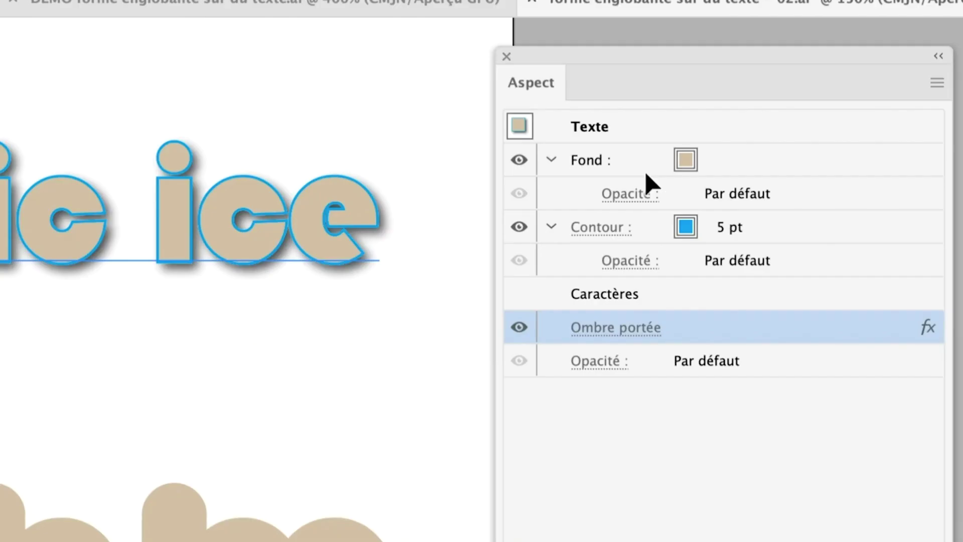
left_click(701, 160)
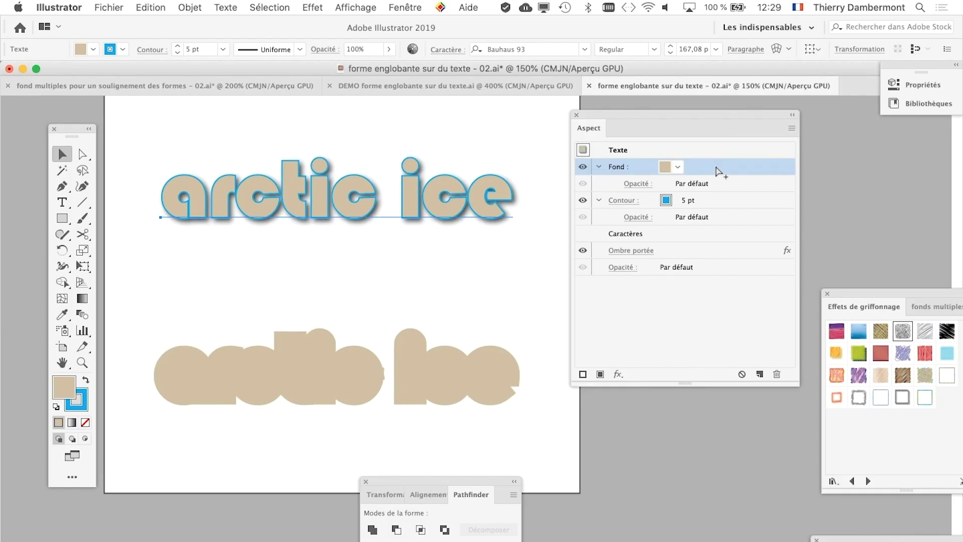
- Apply Grain photo to the upper text's beige fill with Grain 14, highlights 0, intensity 6
left_click(308, 6)
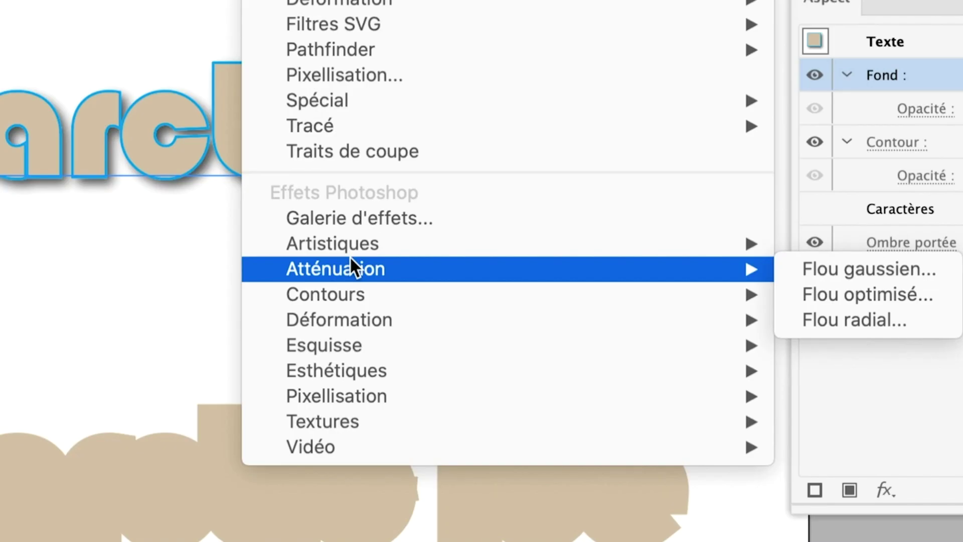
mouse_move(136, 148)
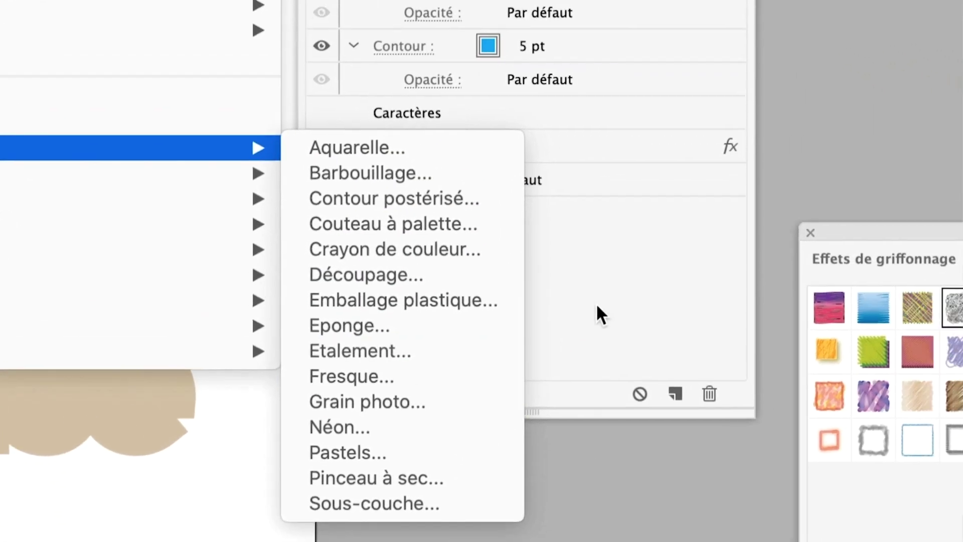
left_click(596, 306)
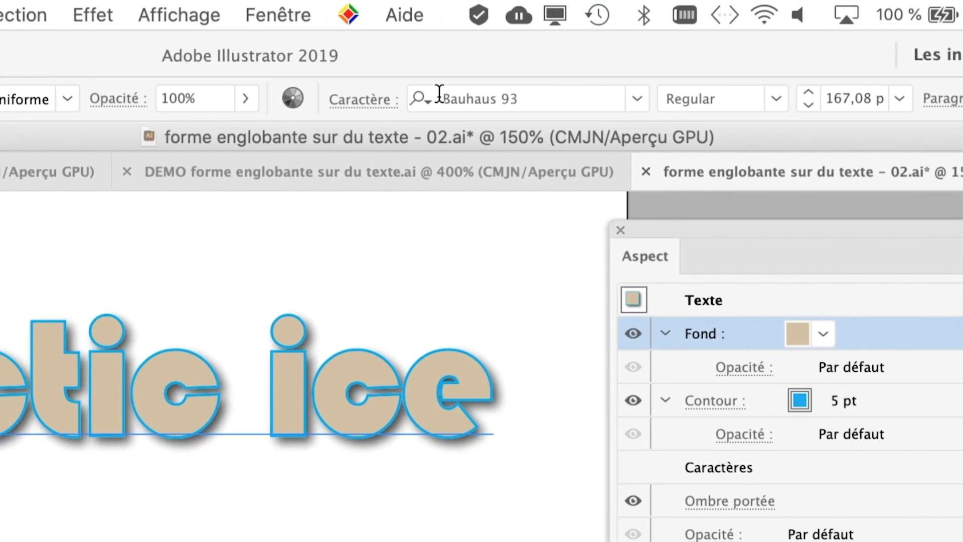
left_click(93, 15)
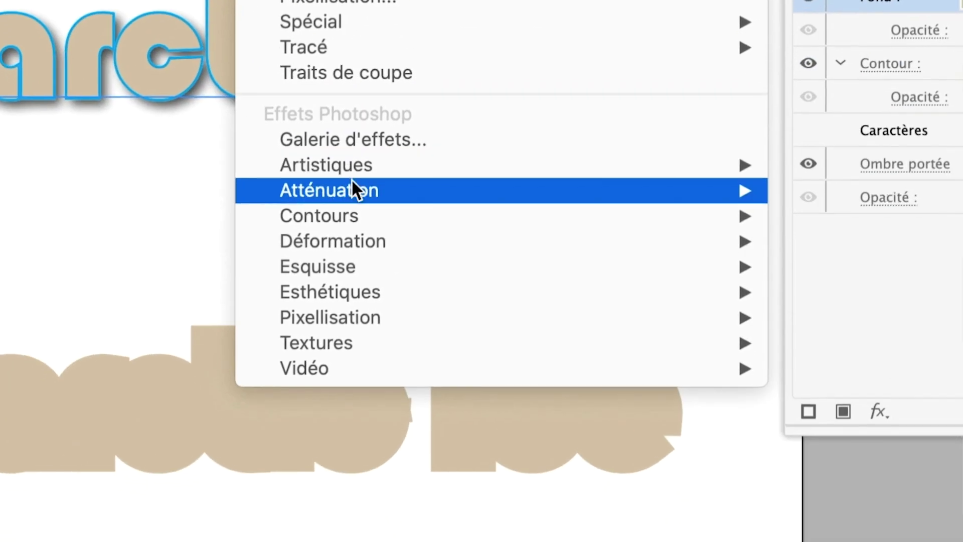
mouse_move(180, 13)
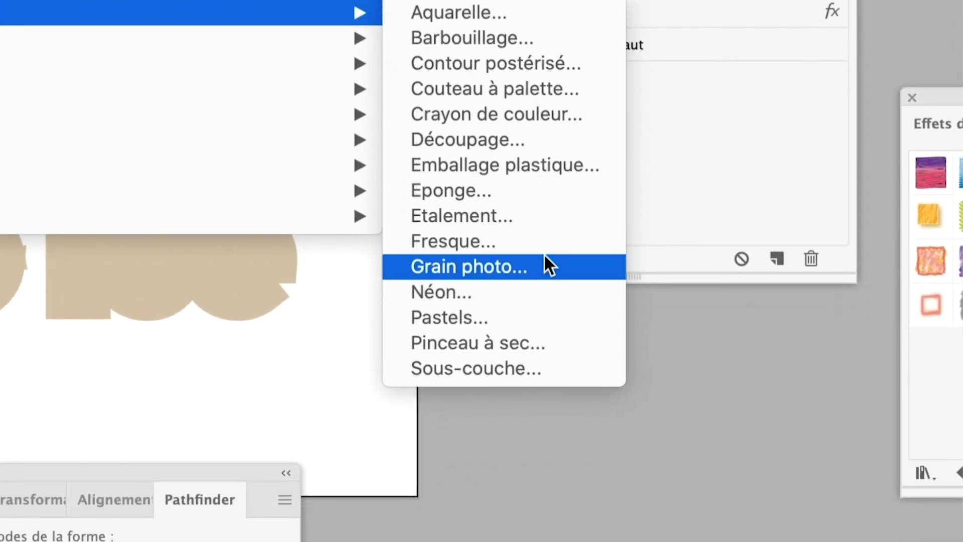
left_click(544, 255)
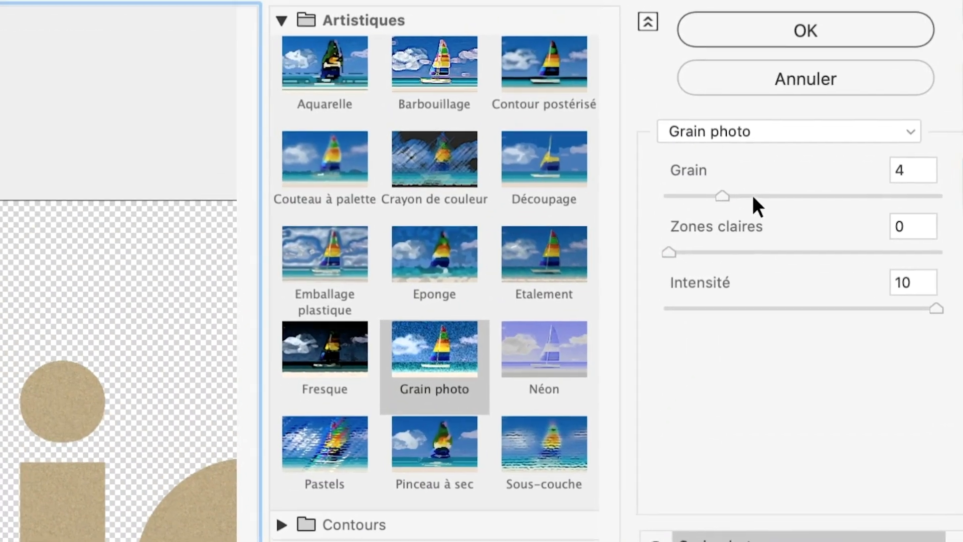
left_click(759, 198)
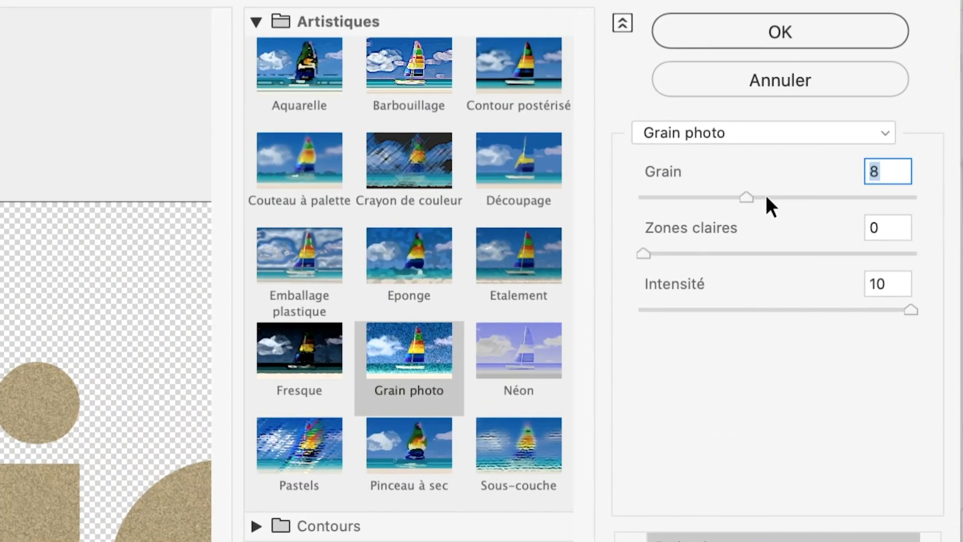
left_click(769, 197)
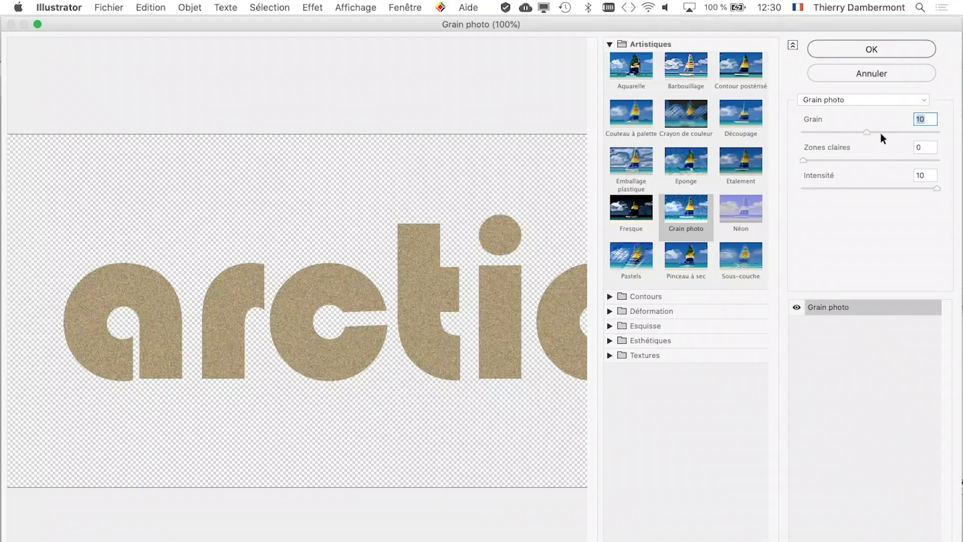
left_click(884, 131)
left_click_drag(888, 131, 876, 131)
left_click(885, 184)
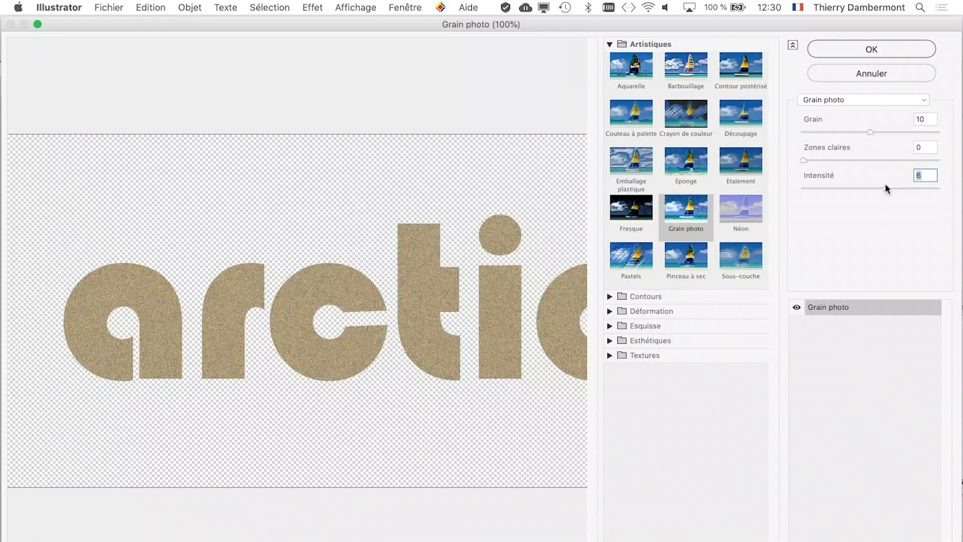
left_click(895, 132)
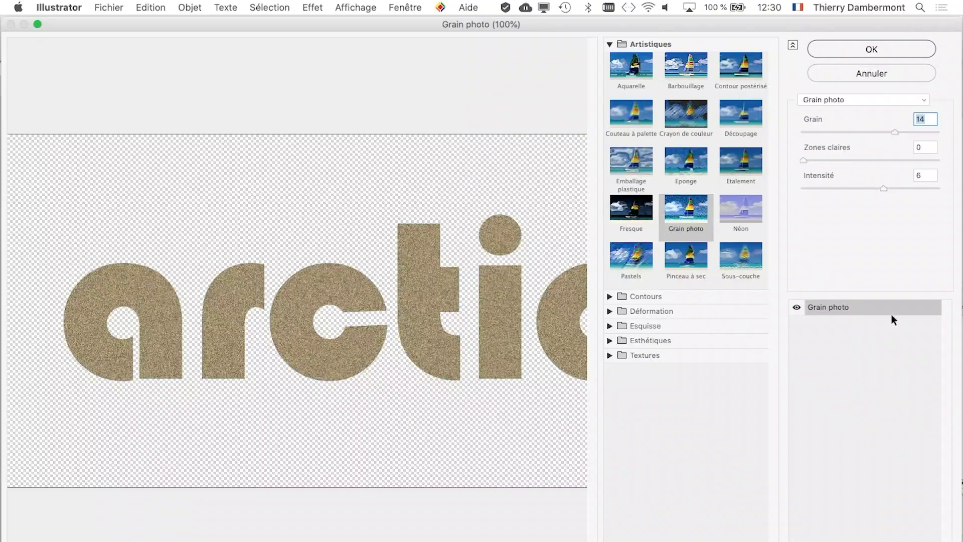
left_click(872, 49)
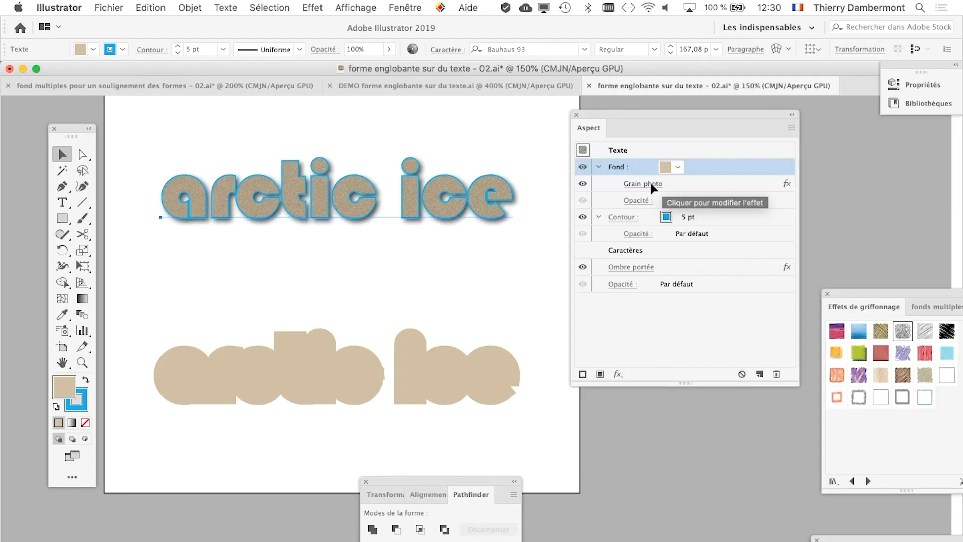
- Select the lower arctic ice silhouette shape
left_click(311, 7)
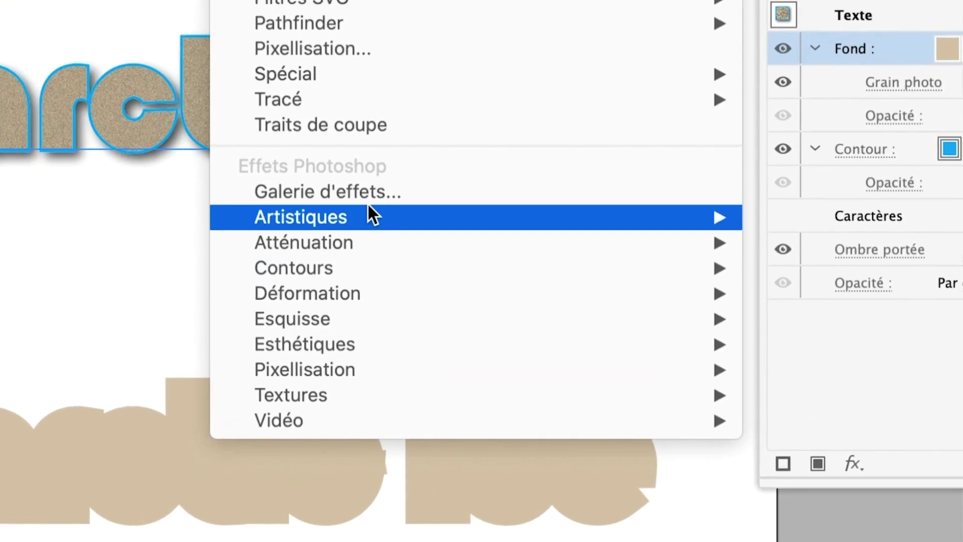
mouse_move(291, 318)
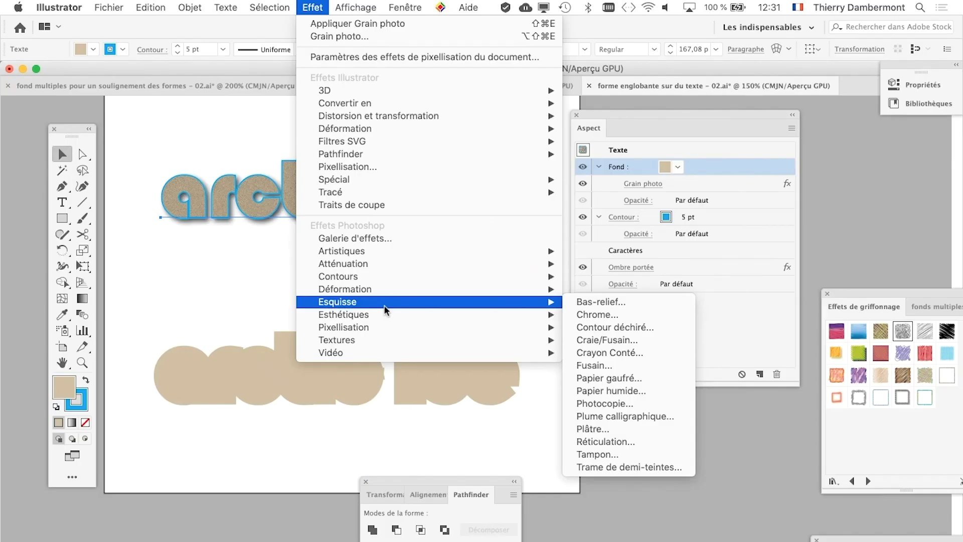
left_click(429, 247)
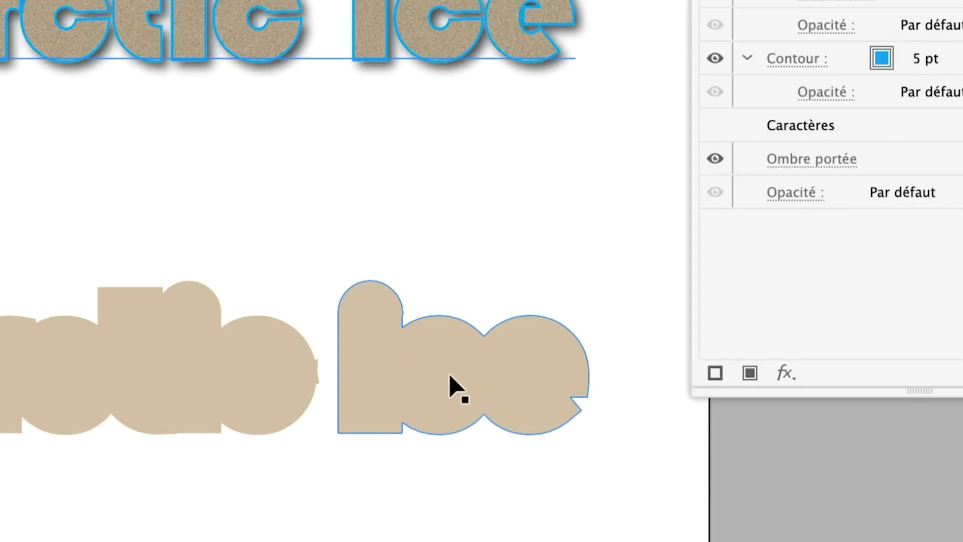
left_click(450, 377)
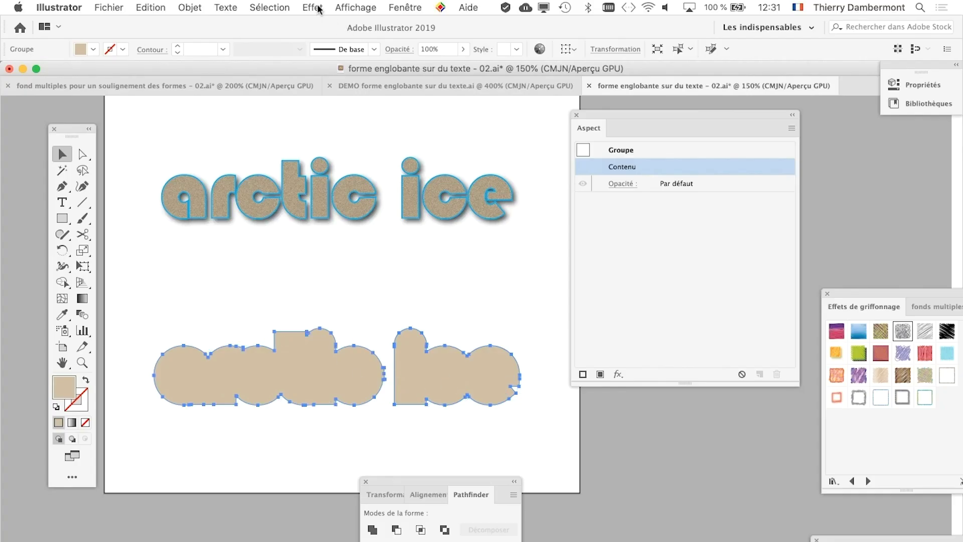
- Give the lower silhouette its own Ombre portée drop shadow
left_click(319, 8)
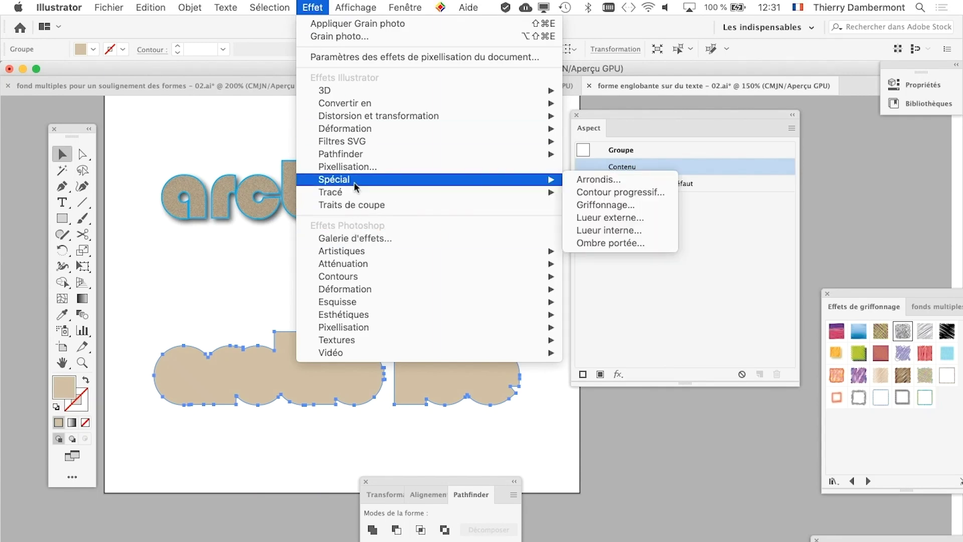
left_click(633, 244)
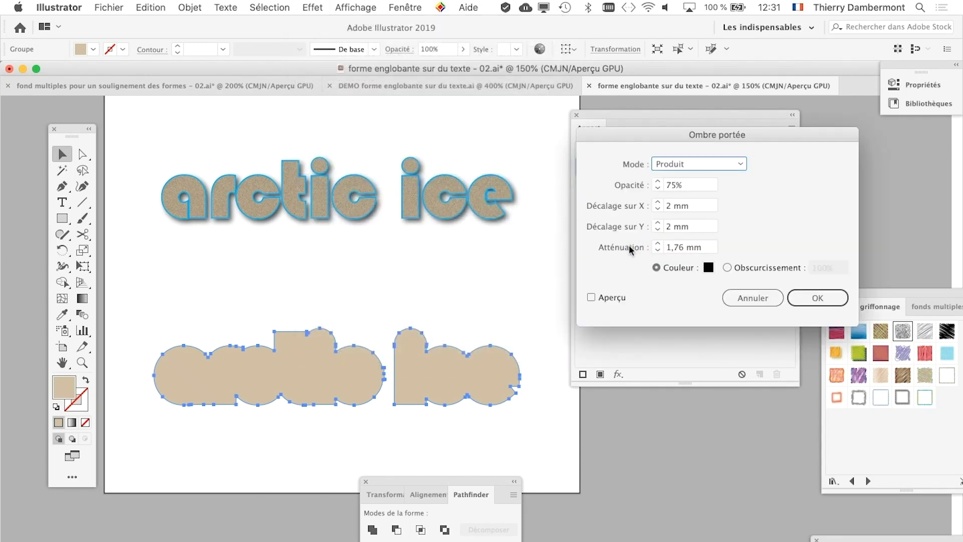
left_click(833, 299)
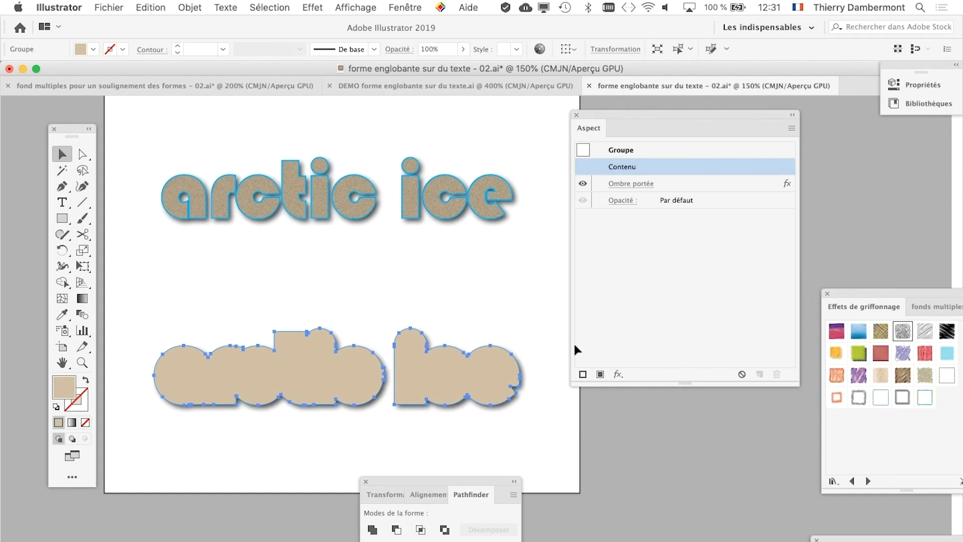
scroll(436, 397, "up", 1, "alt")
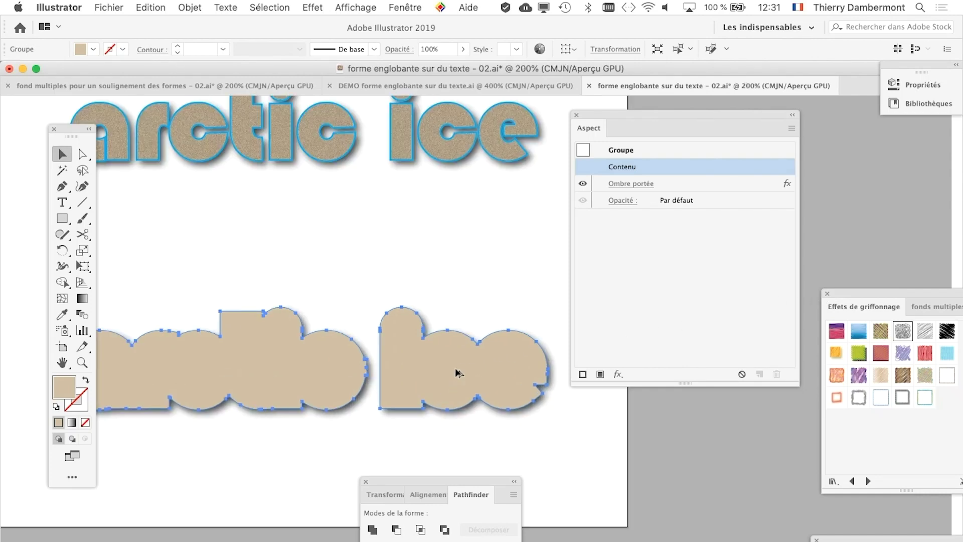
scroll(456, 373, "up", 1)
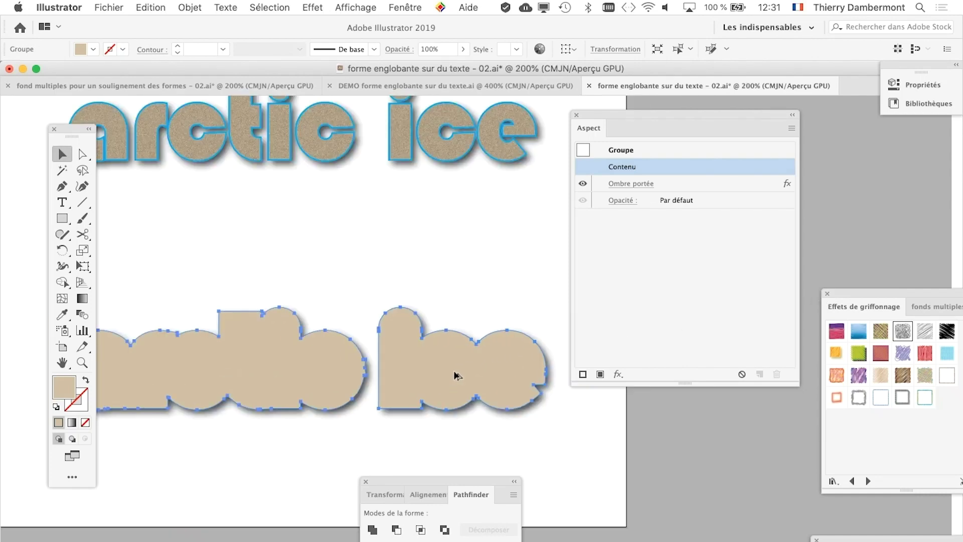
scroll(455, 375, "down", 1, "alt")
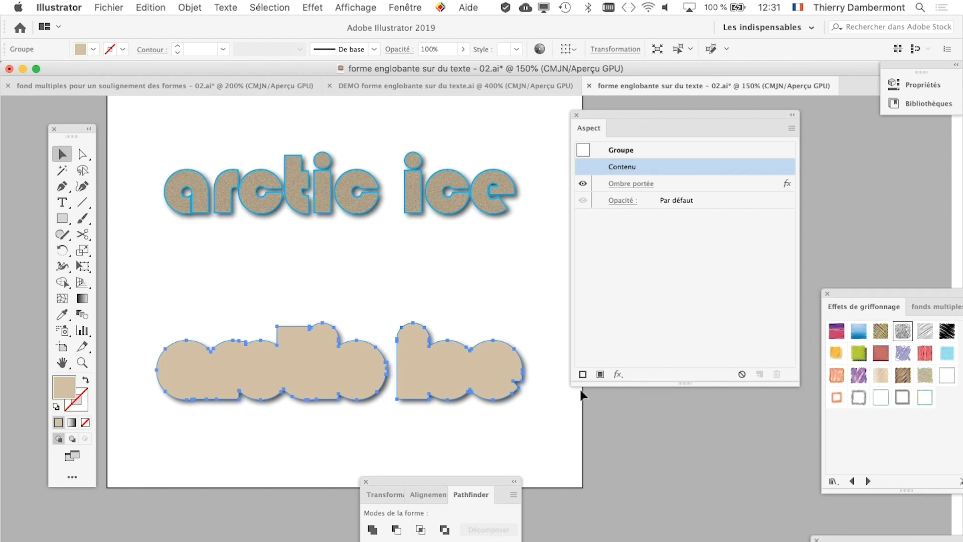
- Fill the lower silhouette white from the Swatches panel, moving the panel beside it
left_click(417, 7)
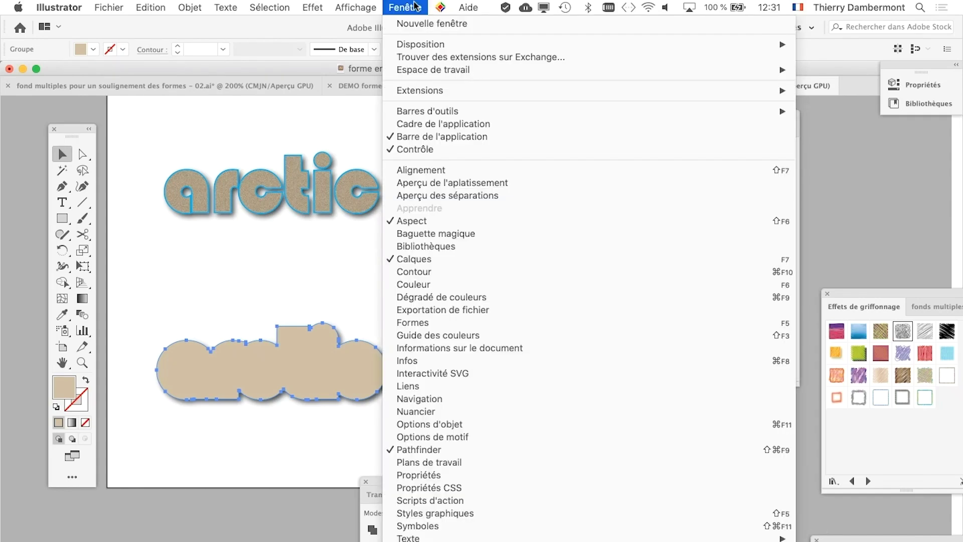
left_click(501, 411)
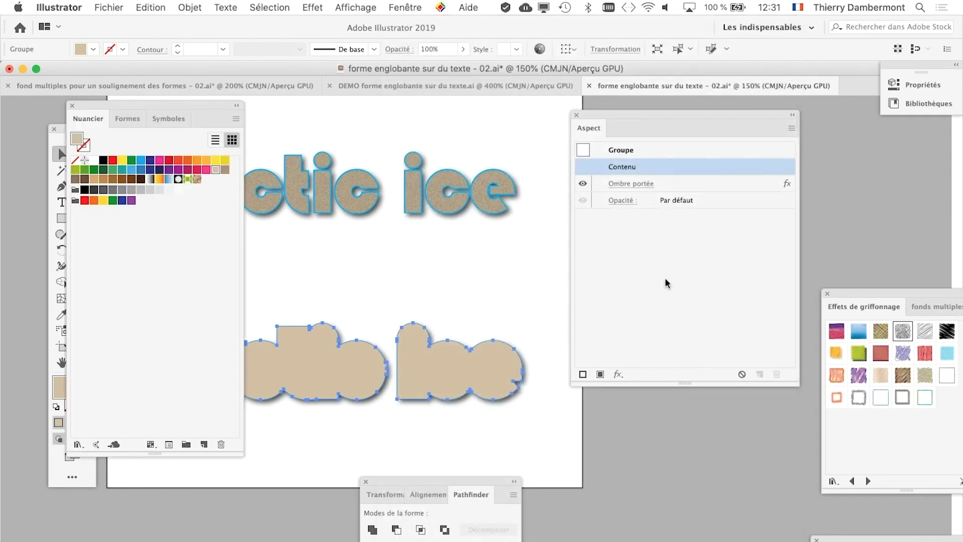
left_click(94, 161)
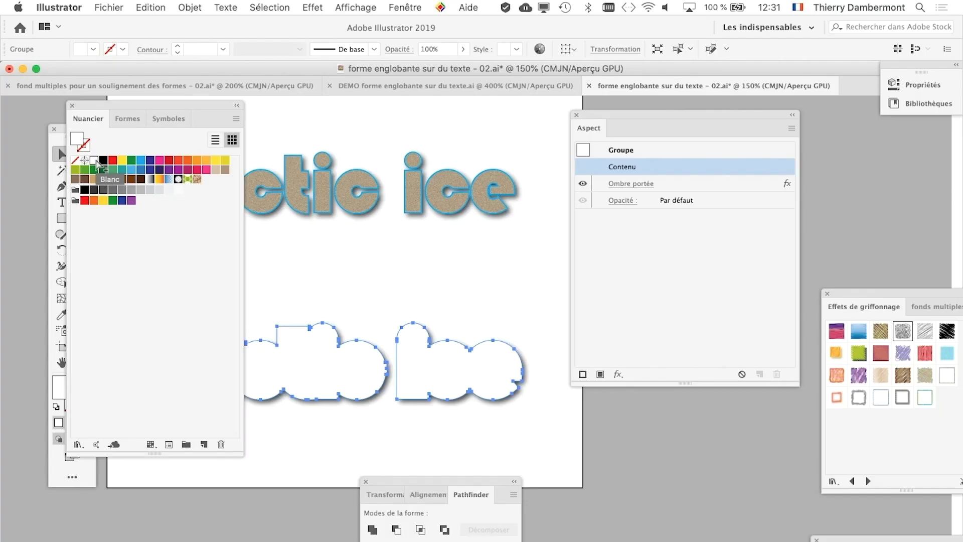
mouse_move(96, 62)
left_mouse_down()
mouse_move(125, 107)
mouse_move(657, 438)
left_mouse_up()
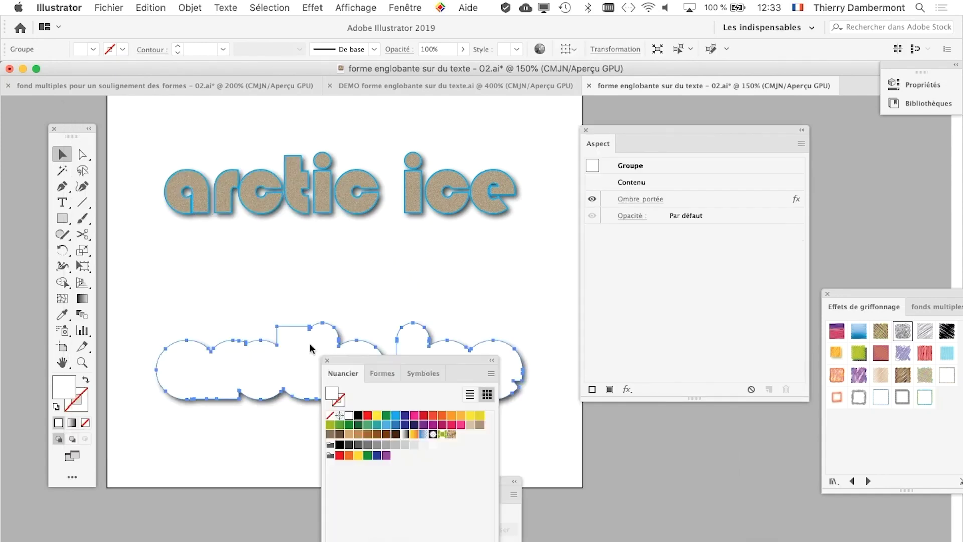
left_click_drag(339, 241, 169, 241)
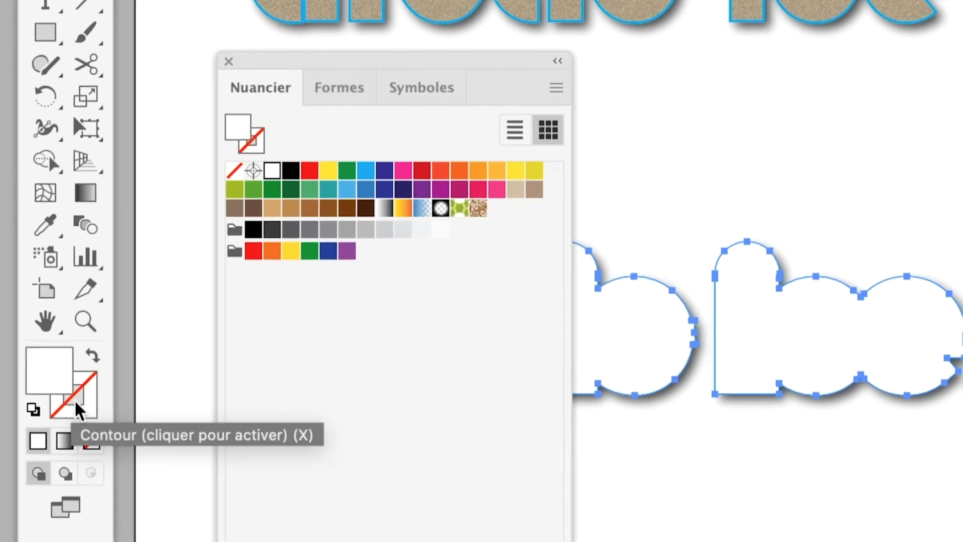
- Give the silhouette a grey stroke
left_click(78, 400)
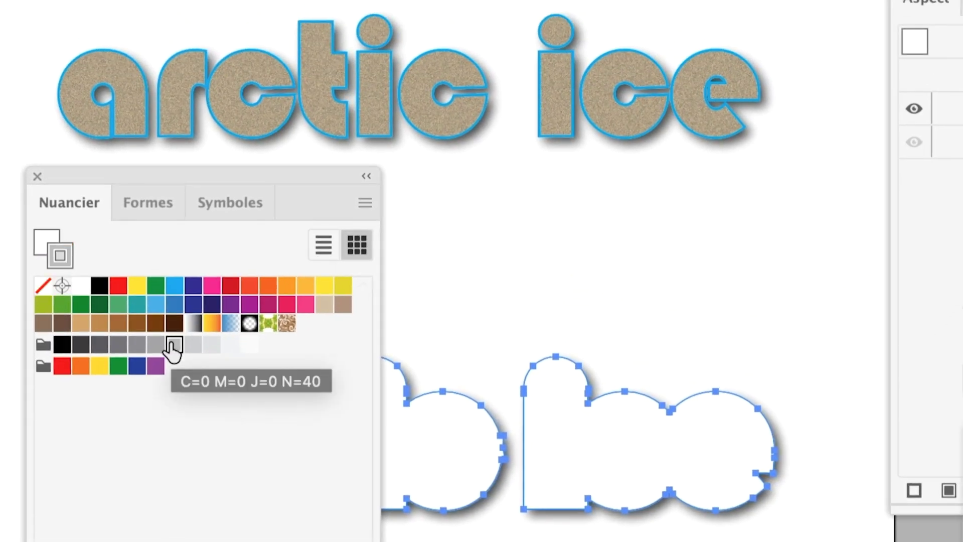
left_click(172, 346)
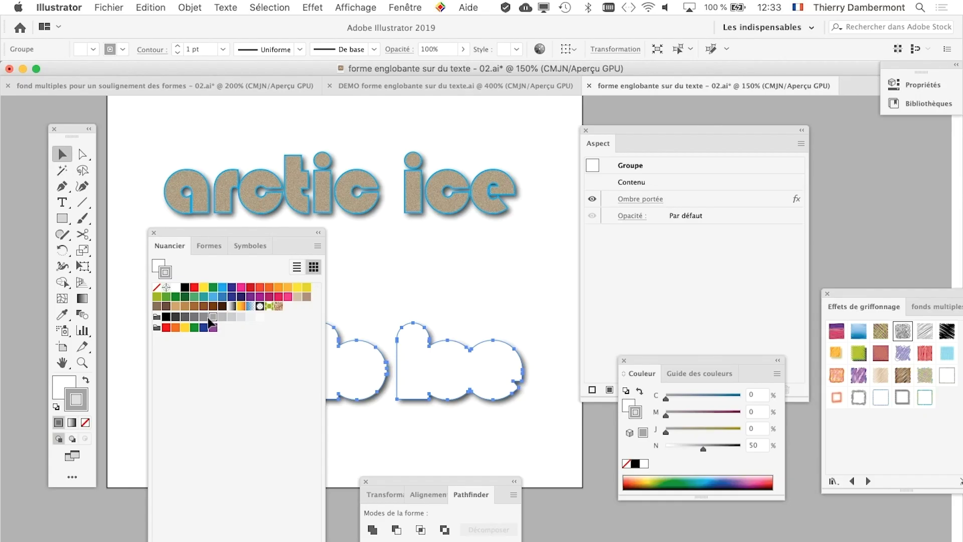
left_click(398, 7)
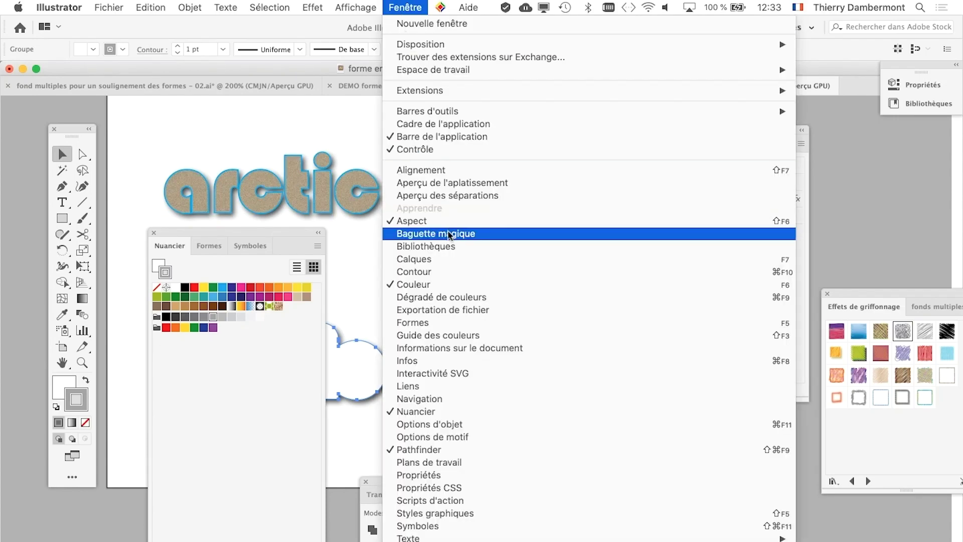
- Bring up the Stroke panel beside the artwork and close Swatches to set a 2 pt outline
left_click(466, 273)
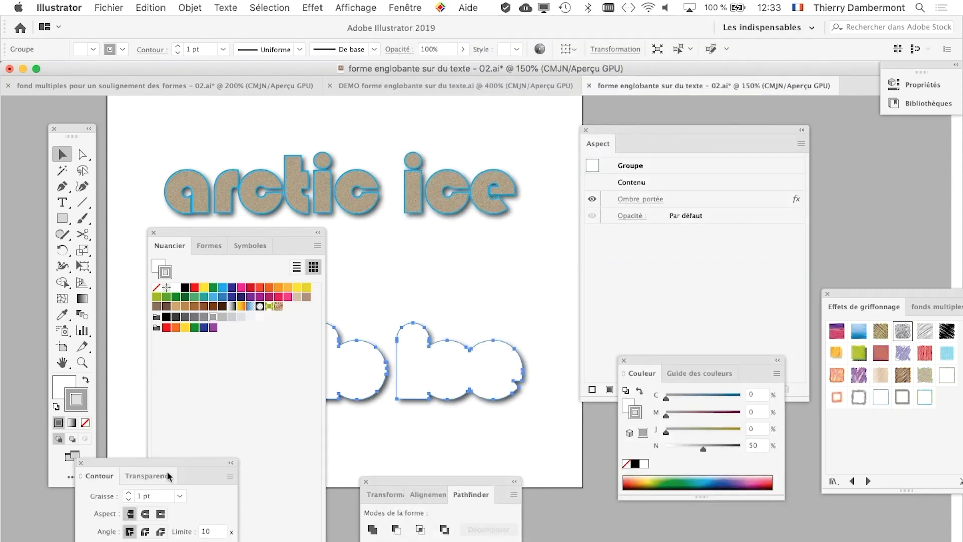
left_click_drag(212, 455, 631, 264)
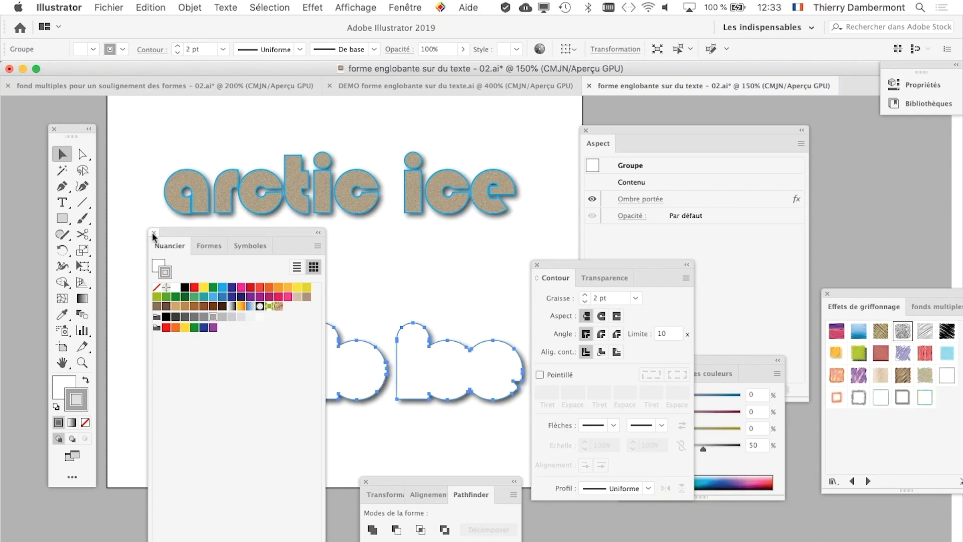
left_click(153, 233)
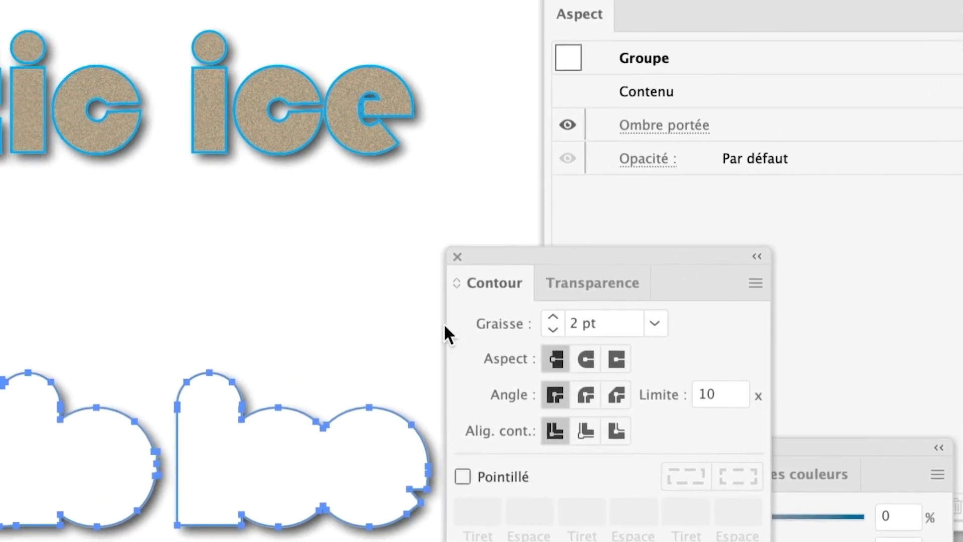
- Deselect, then drag the arctic ice text down onto the white silhouette
left_click(395, 337)
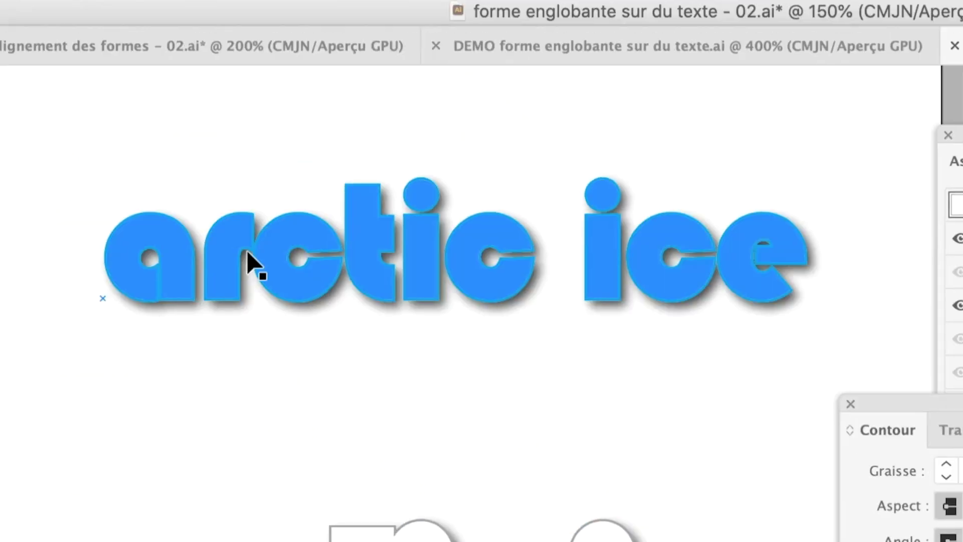
left_click(239, 258)
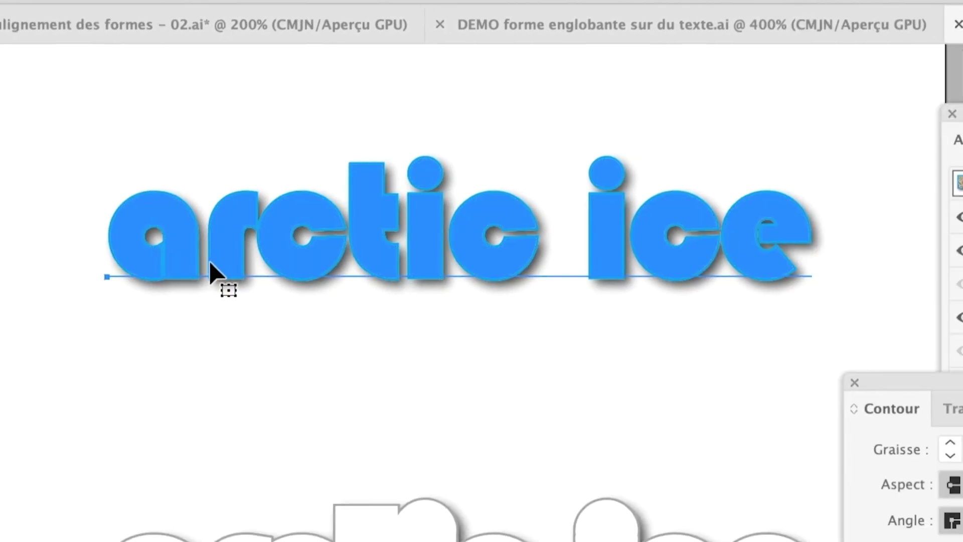
left_click_drag(237, 251, 214, 389)
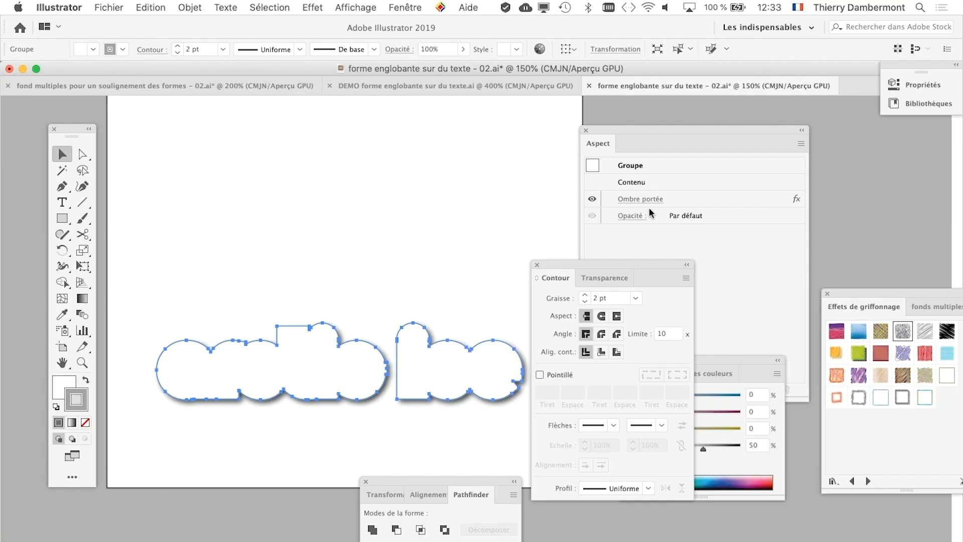
- Close the Stroke, Color and Appearance panels
left_click(537, 265)
left_click(624, 360)
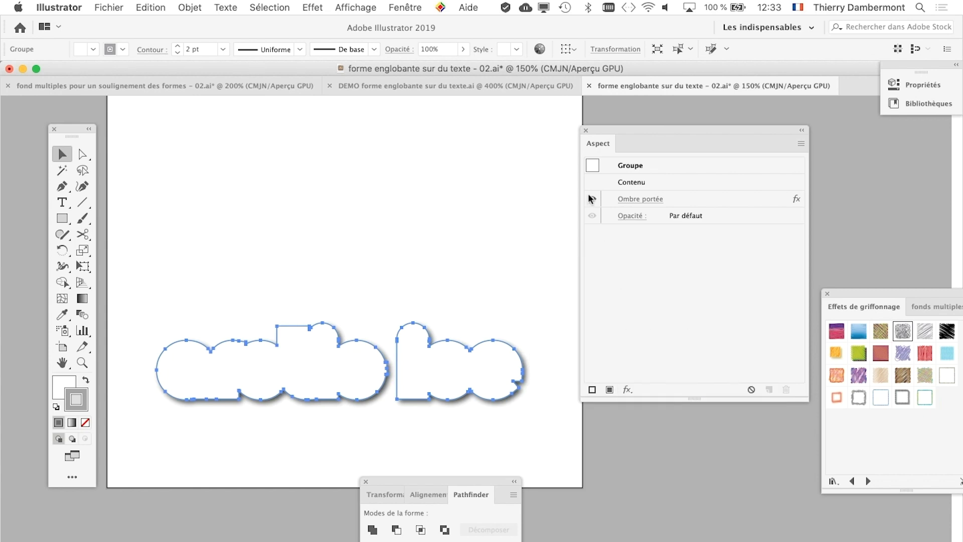
left_click(586, 131)
- In Layers, move the silhouette group below the arctic ice text so the lettering shows on top
left_click(405, 8)
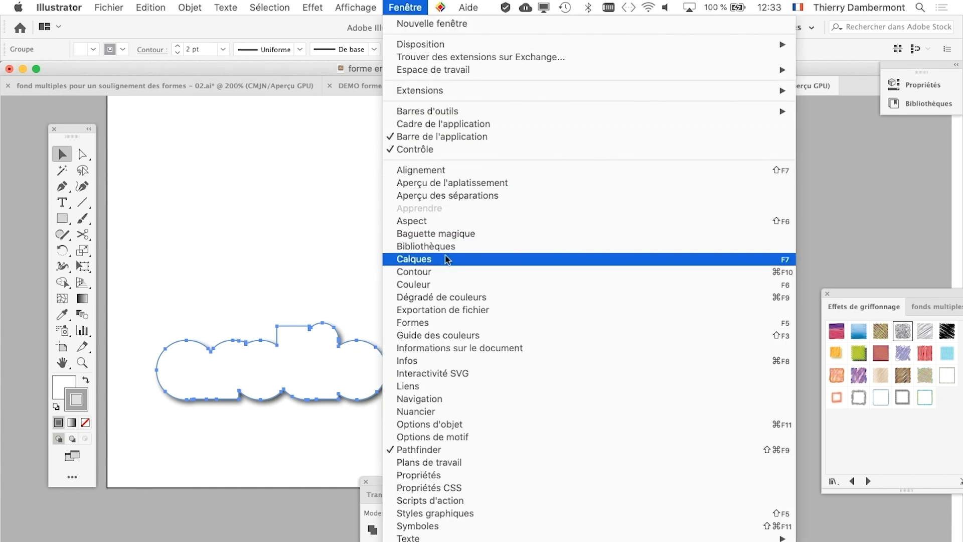
left_click(448, 263)
left_click_drag(369, 121, 646, 131)
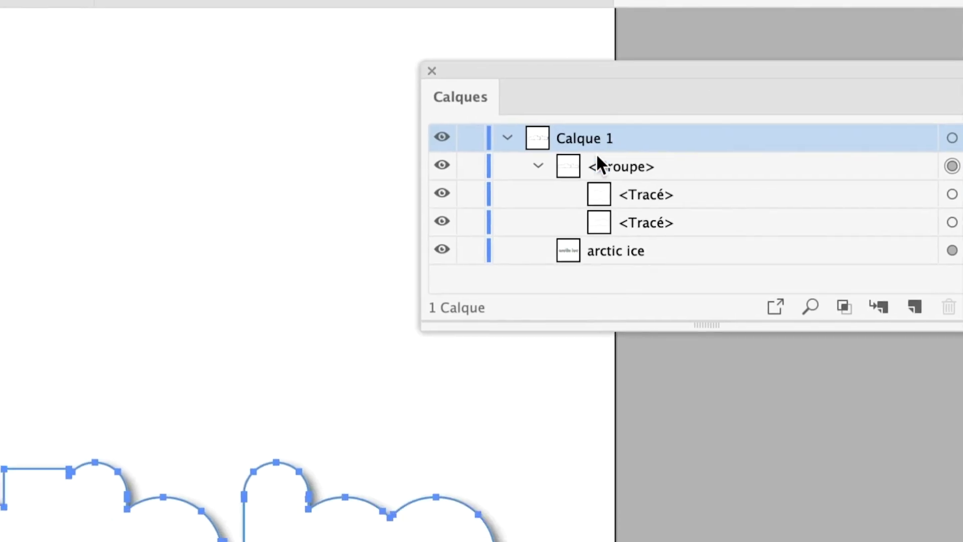
left_click(576, 159)
left_click(632, 161)
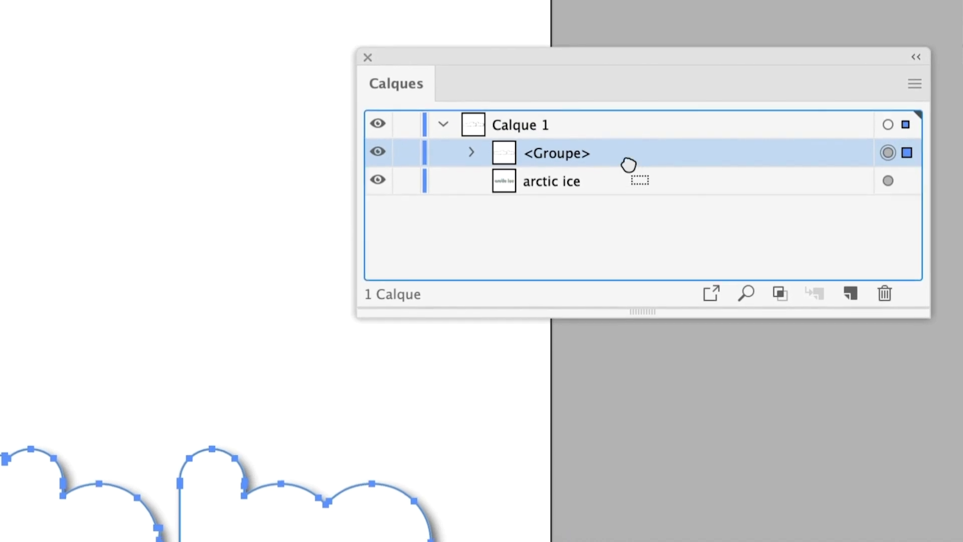
left_click_drag(627, 165, 628, 175)
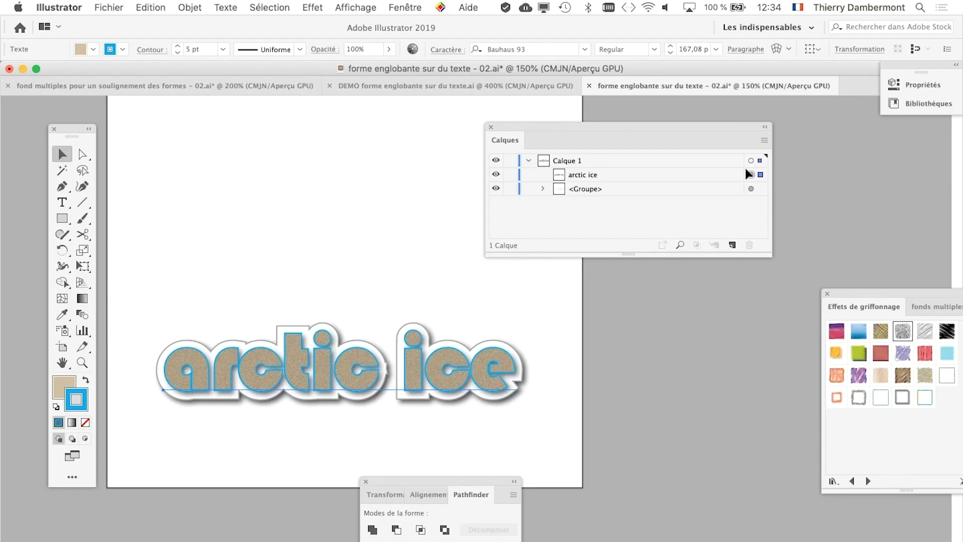
- Change the arctic ice text's blue stroke to light grey in the Appearance panel
left_click(491, 127)
left_click(416, 7)
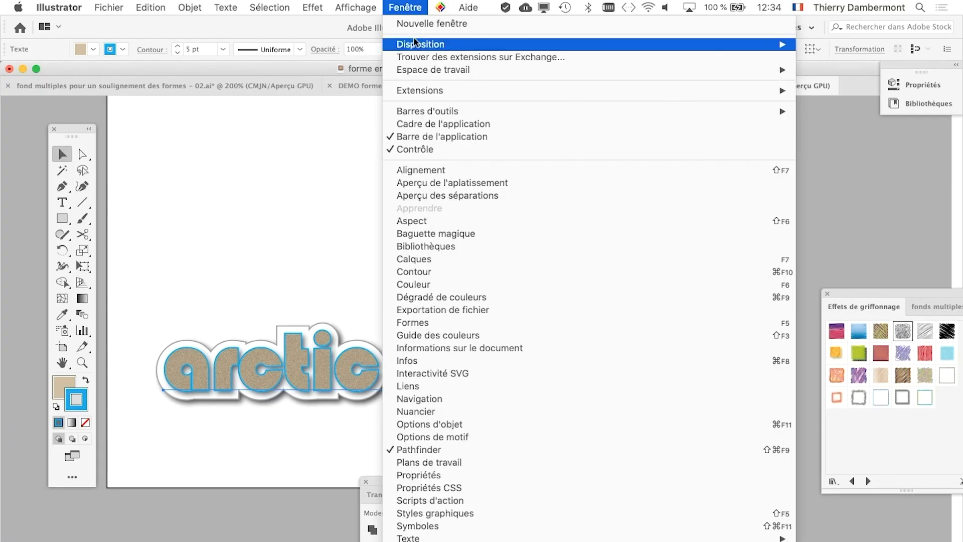
left_click(454, 221)
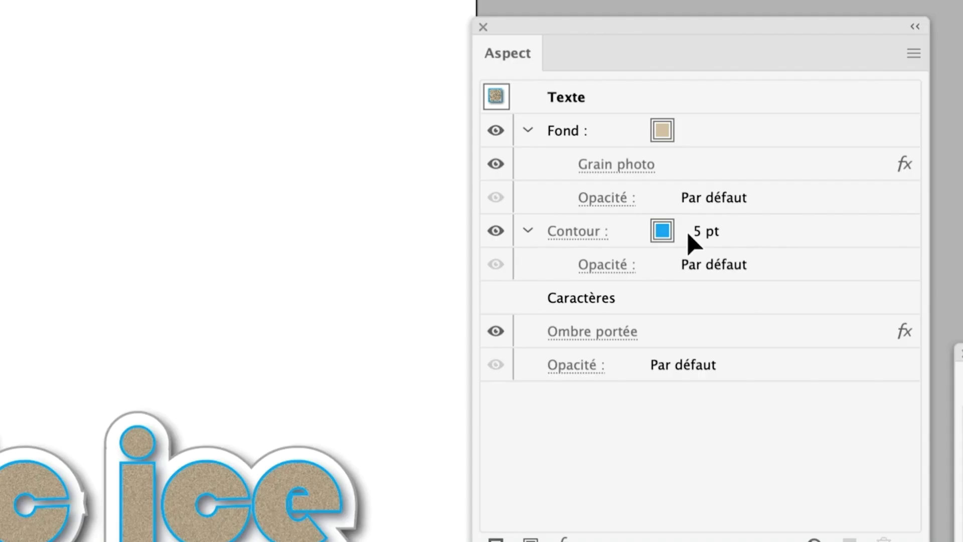
left_click(691, 237)
left_click(691, 237)
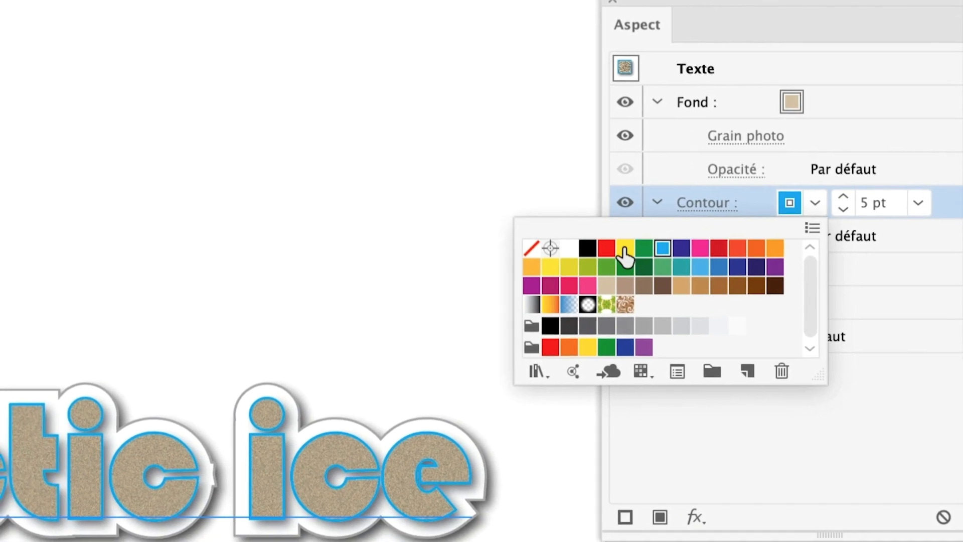
left_click(624, 251)
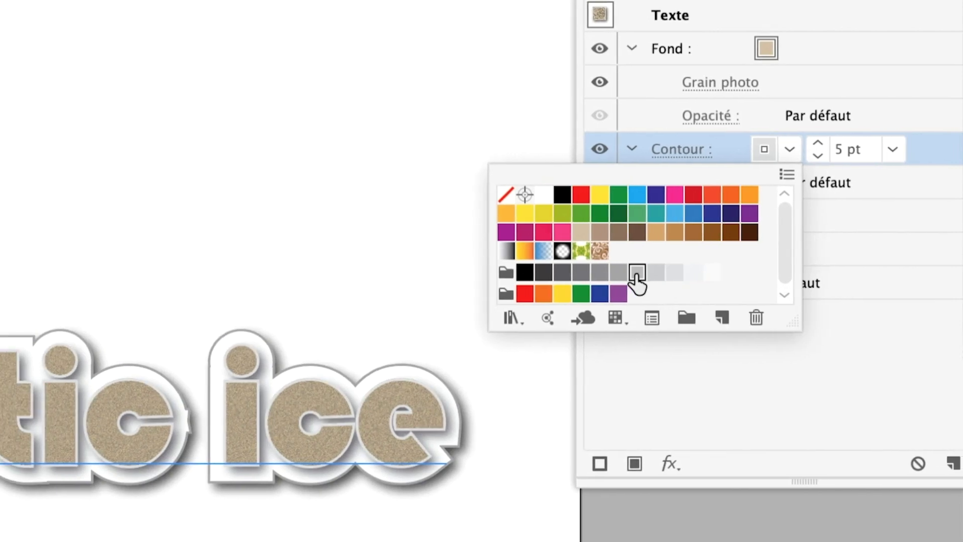
left_click(637, 275)
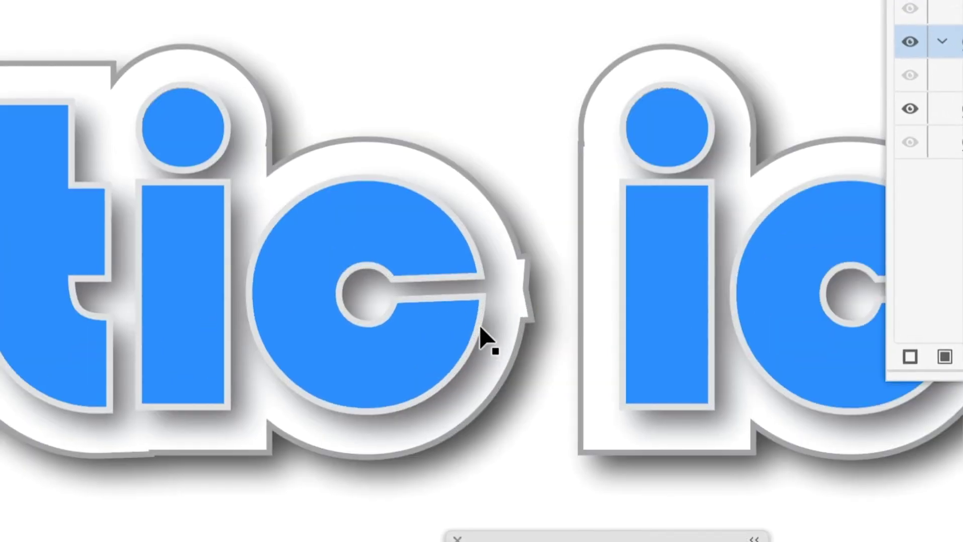
scroll(480, 332, "up", 2)
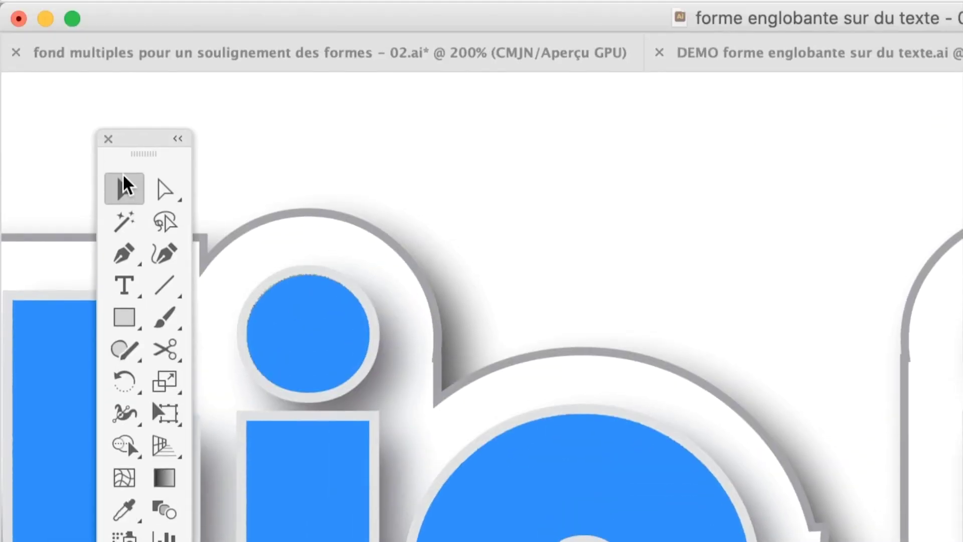
- Switch to the Direct Selection tool and close the Appearance panel
left_click(132, 180)
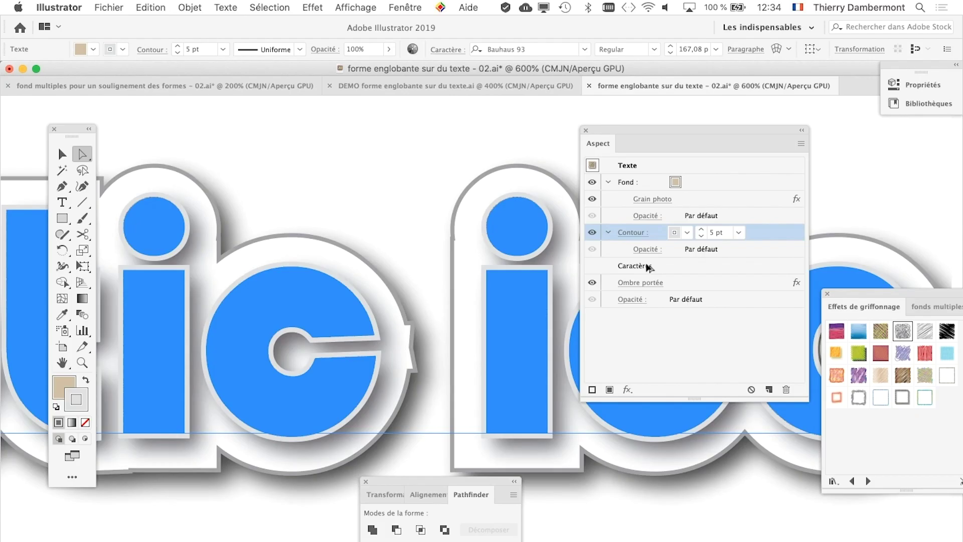
left_click(586, 132)
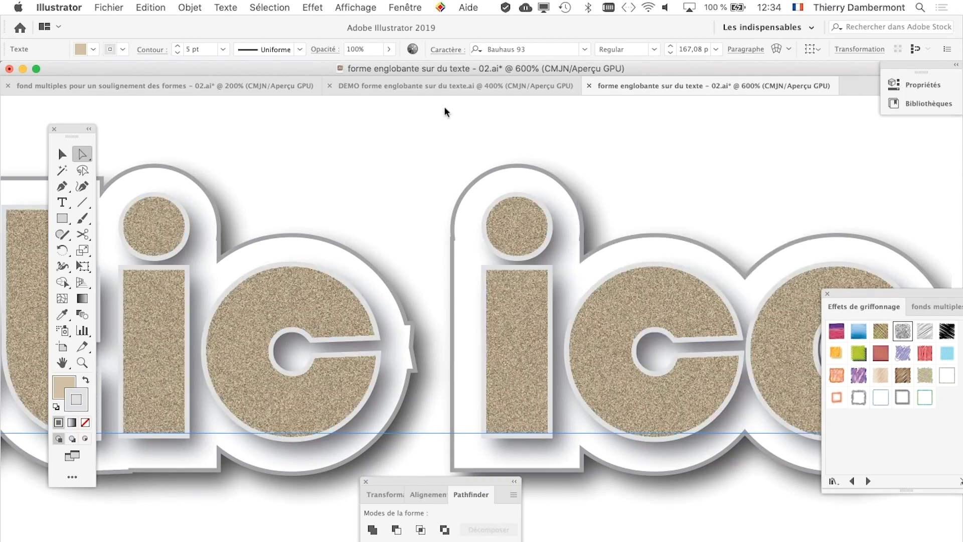
left_click(404, 7)
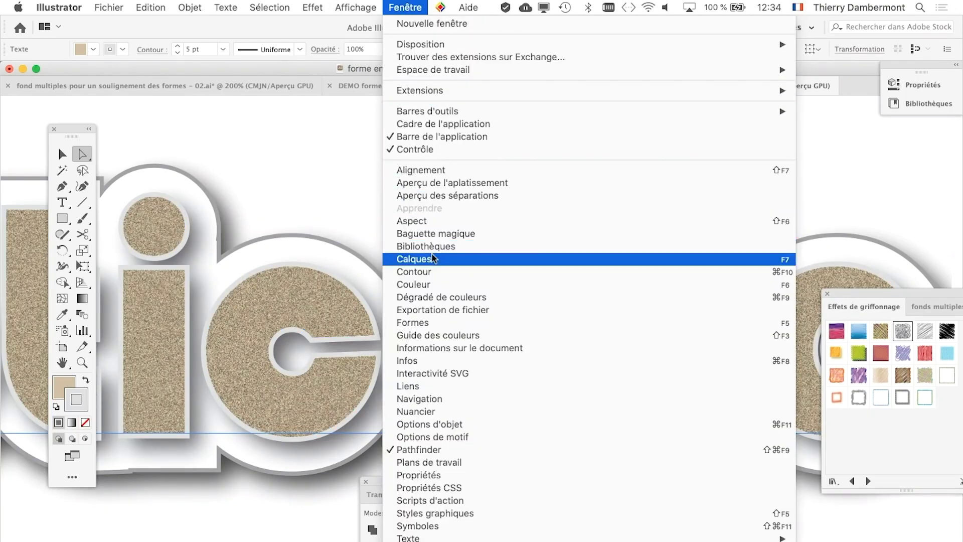
- Lock the arctic ice text in Layers and select the white silhouette outline
left_click(424, 259)
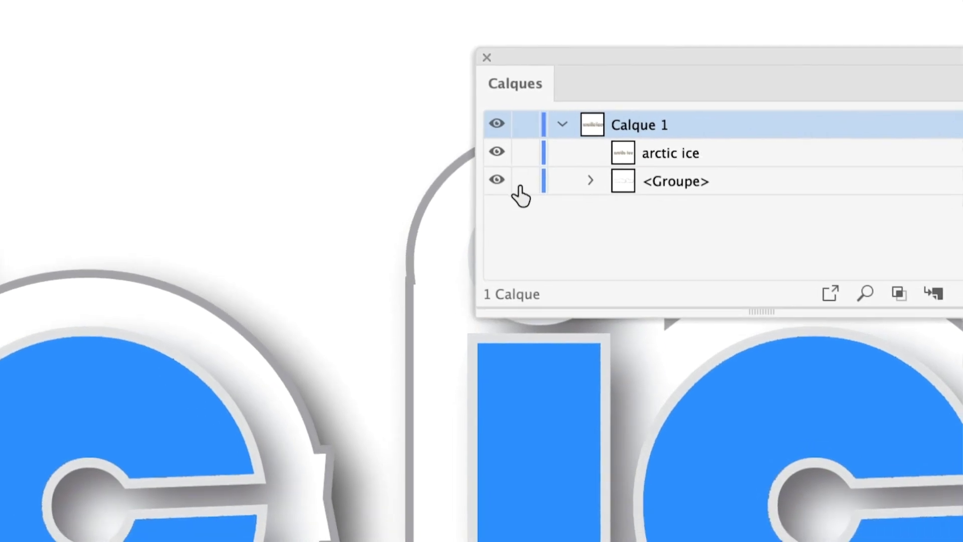
left_click(523, 161)
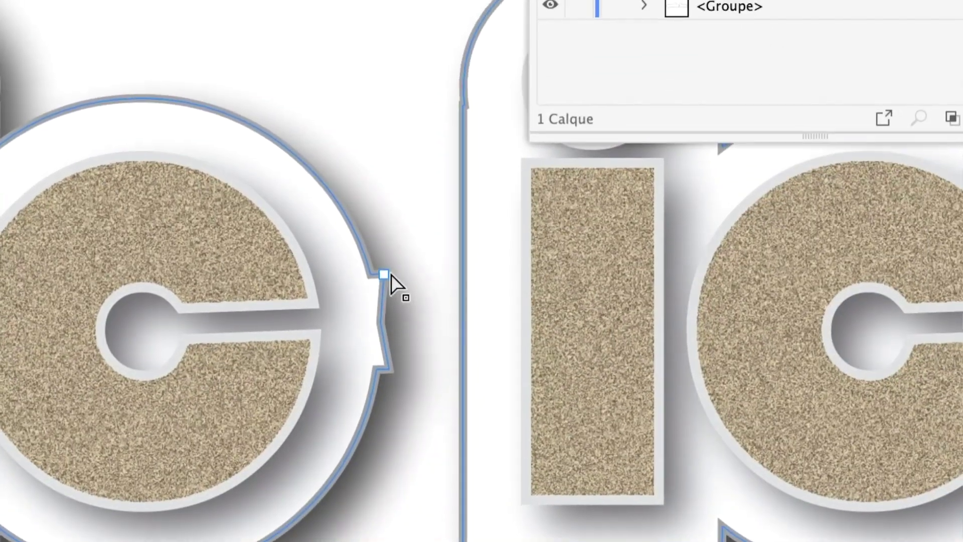
left_click(631, 381)
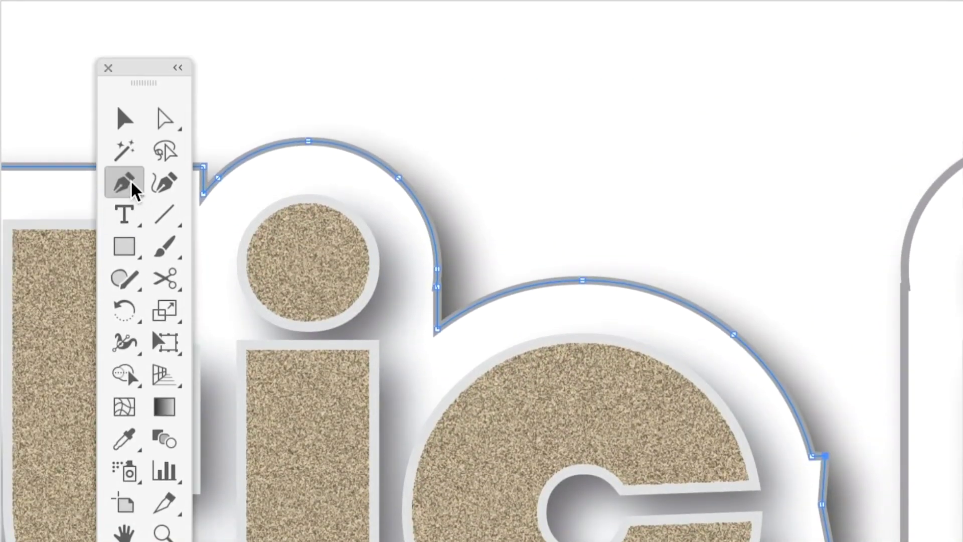
- Delete the three notch anchor points beside the final e
left_click(136, 186)
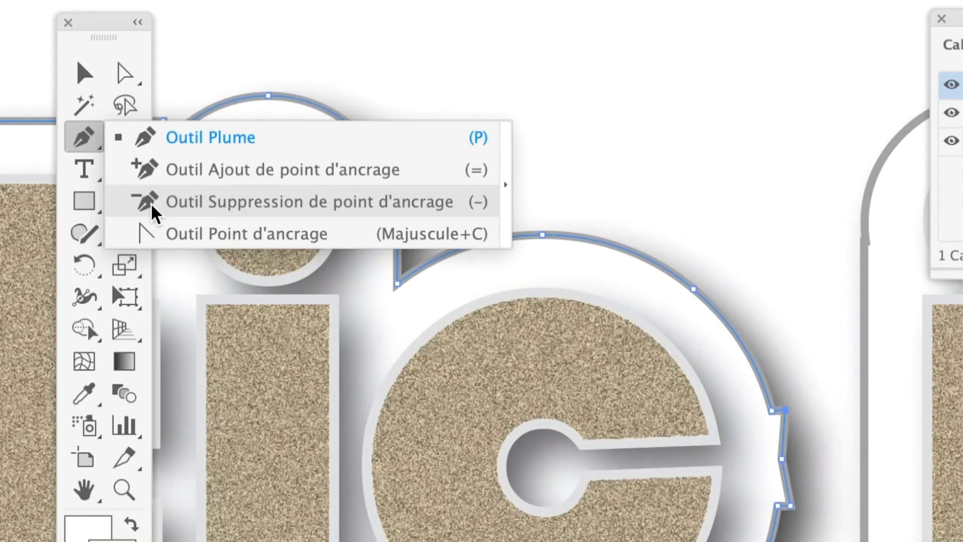
left_click(186, 248)
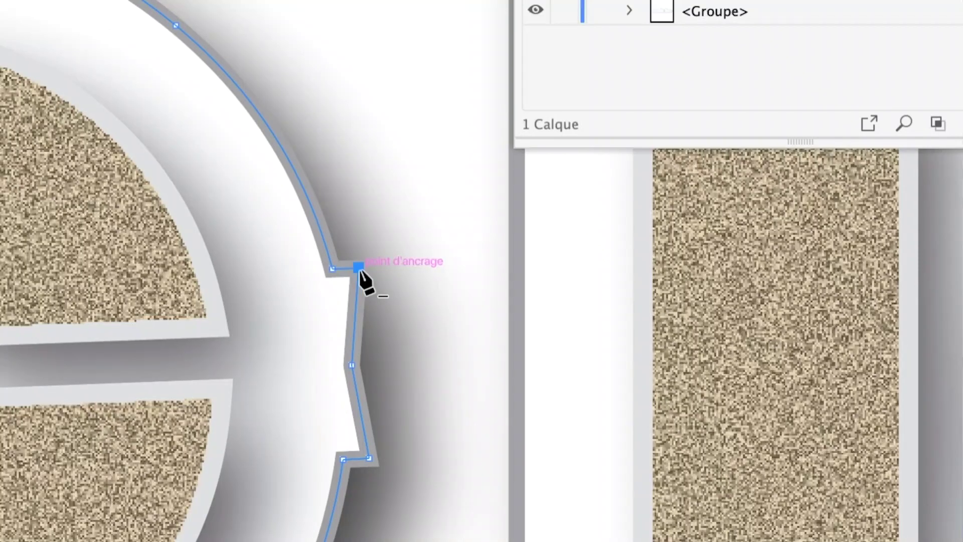
left_click(360, 264)
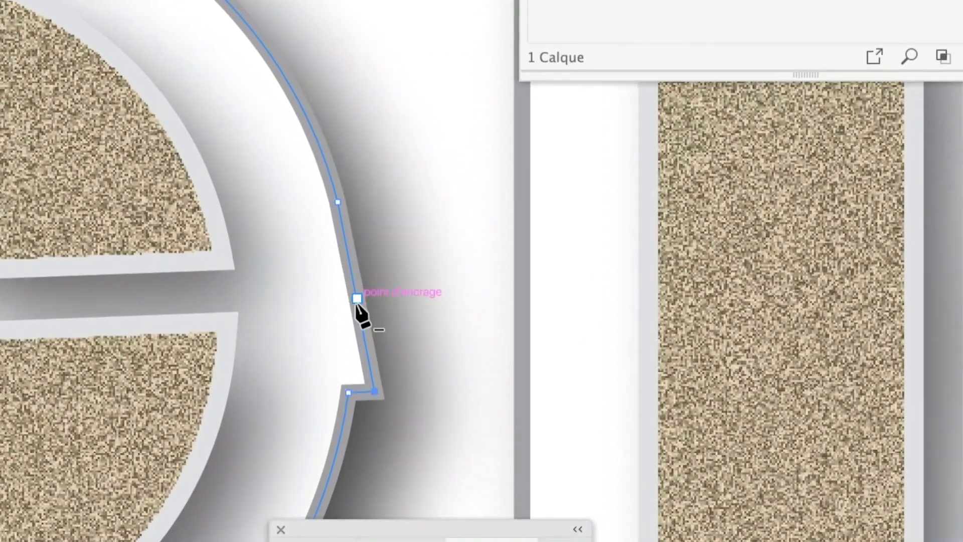
left_click(355, 299)
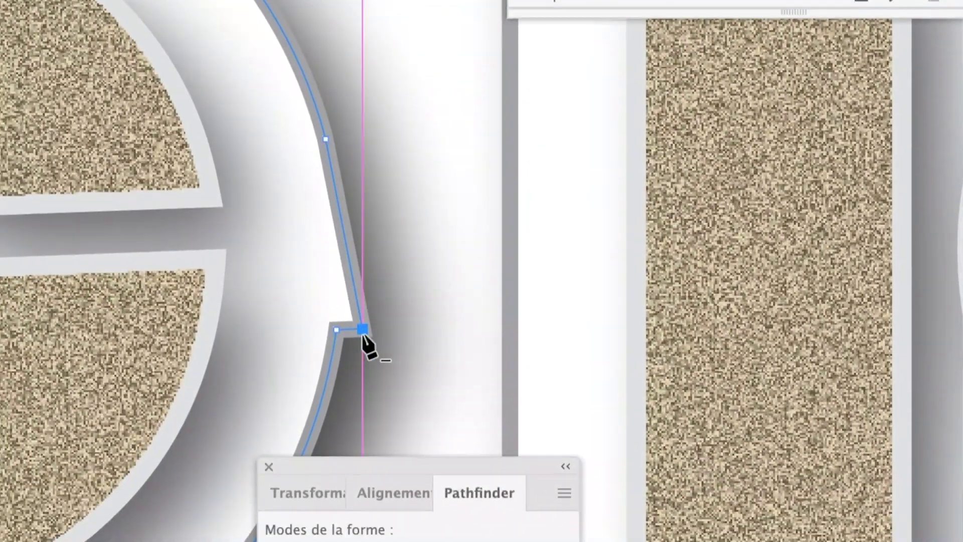
left_click(361, 327)
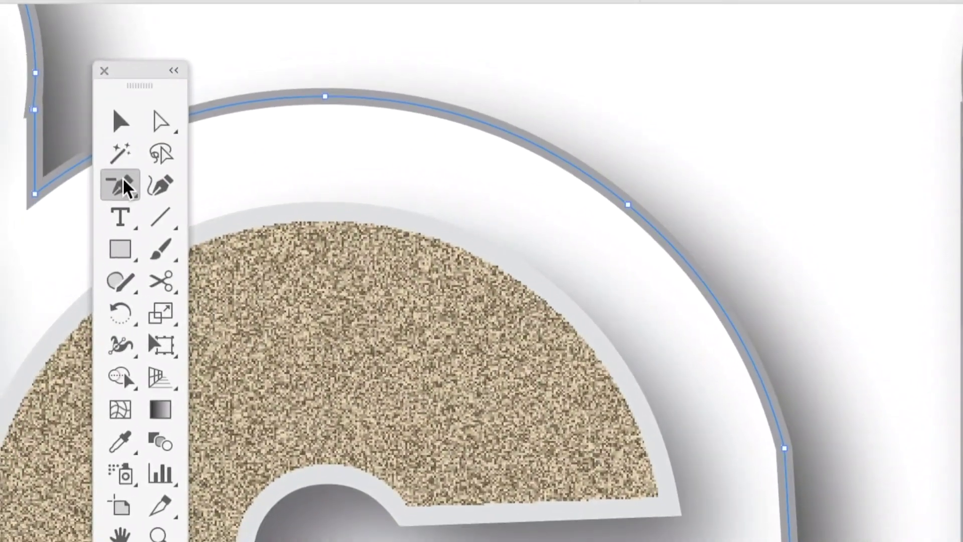
- Add an anchor point on the outline beside the e and nudge it to round the curve
left_click_drag(126, 188, 151, 197)
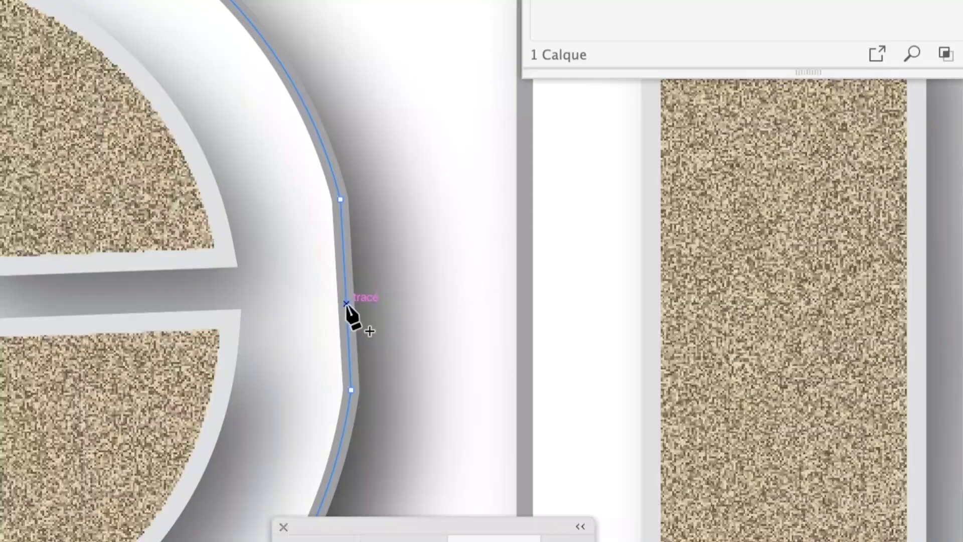
left_click(346, 303)
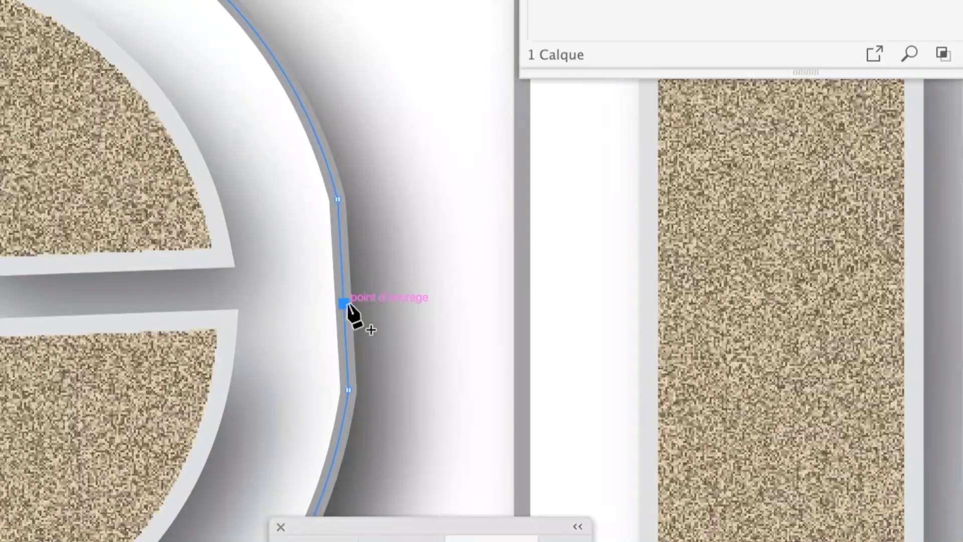
left_click(134, 158)
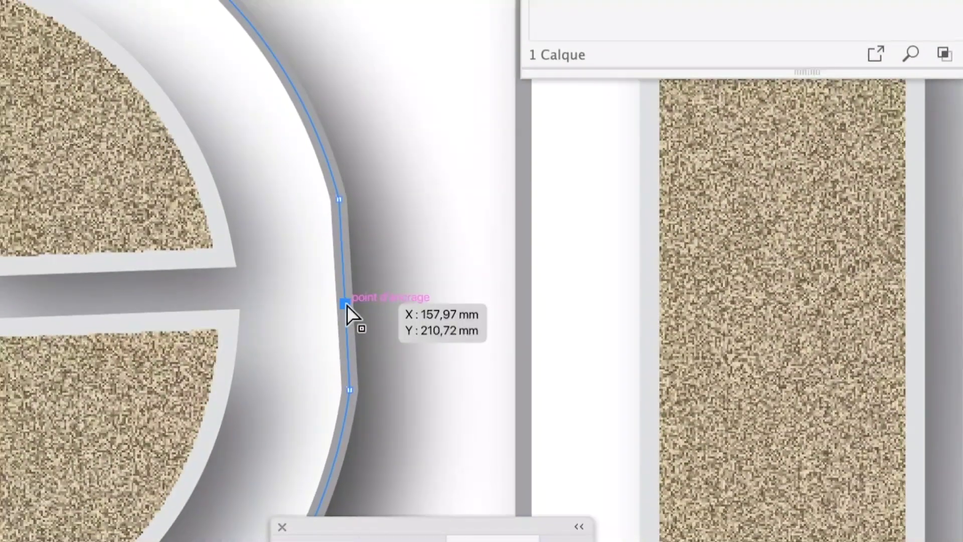
left_click_drag(347, 305, 349, 303)
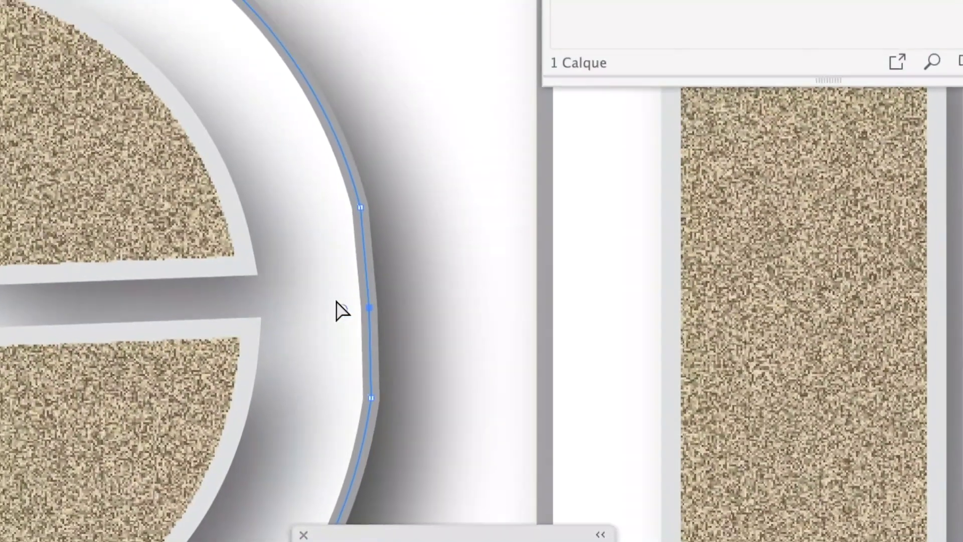
scroll(341, 306, "down", 3)
scroll(338, 308, "down", 2)
scroll(338, 310, "down", 1)
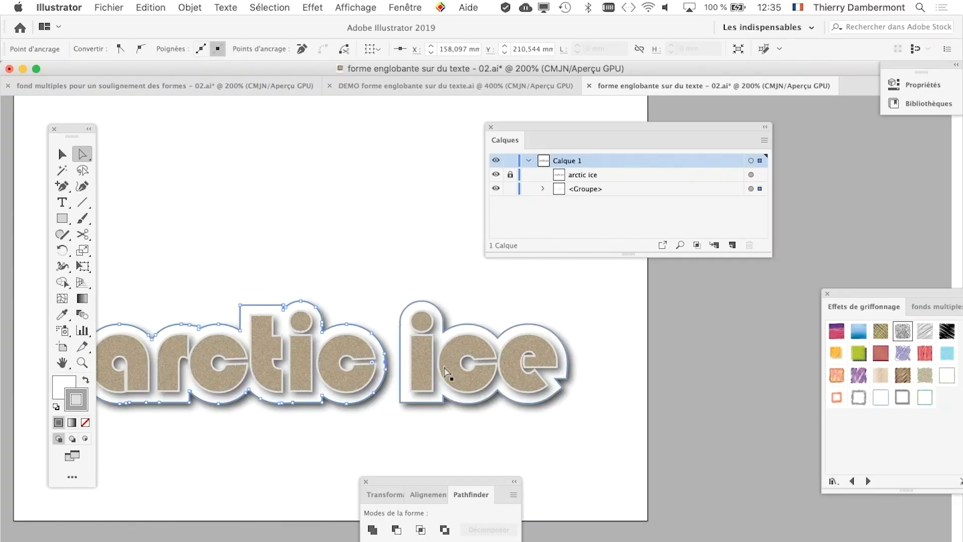
- Deselect the outline, close the Layers panel and bring the whole artwork into view
left_click(477, 421)
scroll(479, 428, "down", 1)
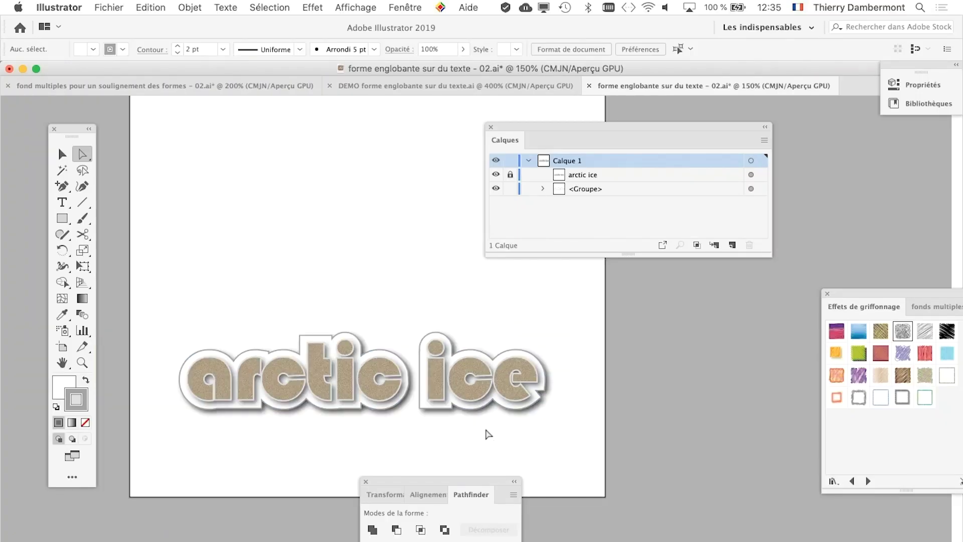
scroll(379, 431, "up", 1)
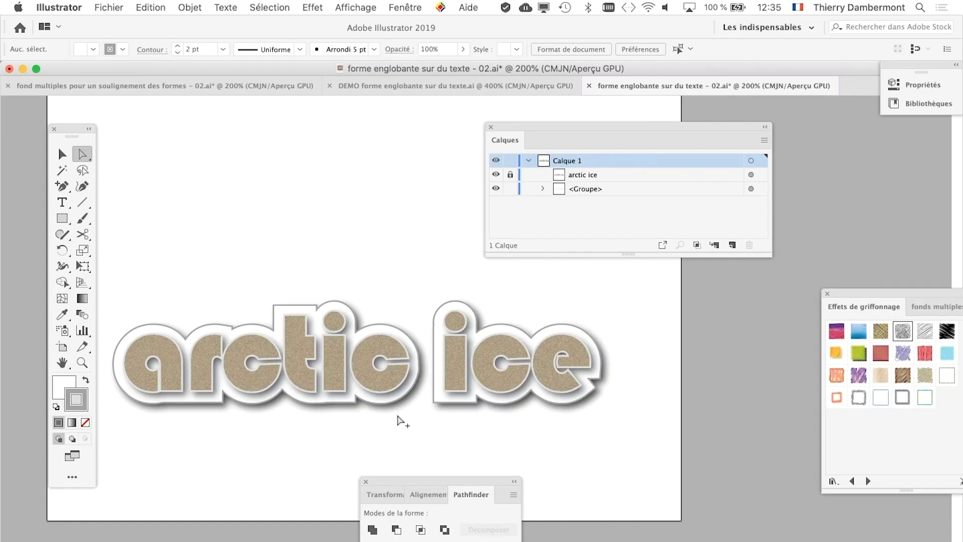
left_click(490, 127)
left_click_drag(469, 230, 581, 155)
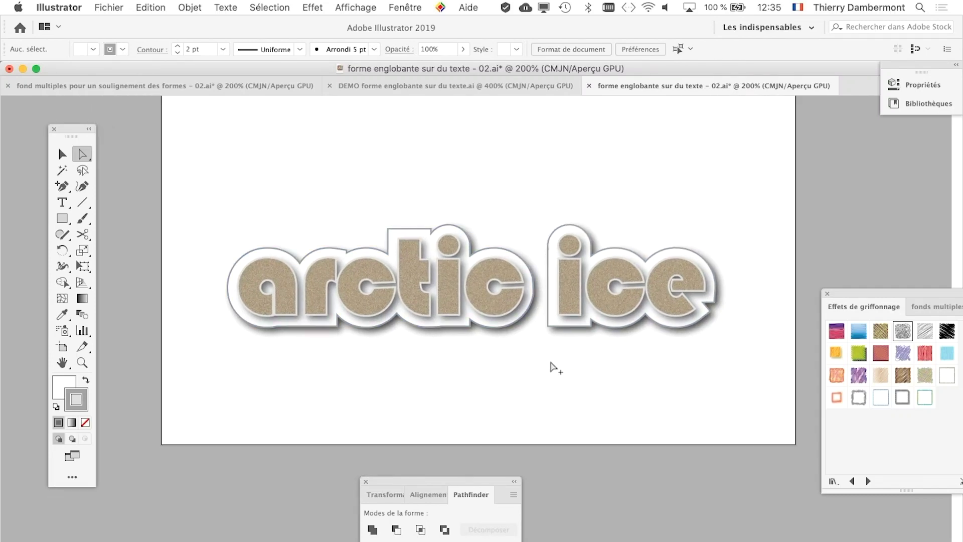
scroll(555, 367, "up", 2)
scroll(555, 367, "down", 1)
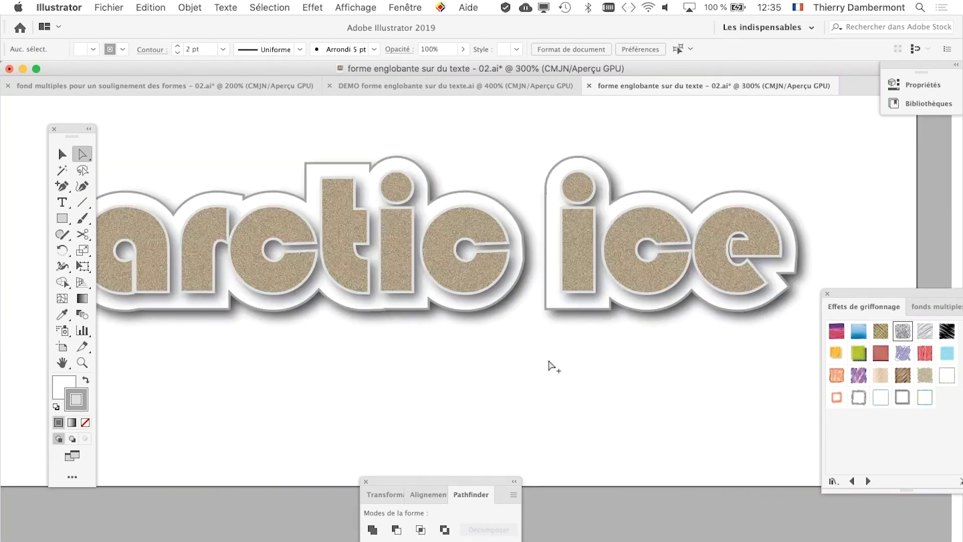
- Move the Tools panel to the window edge and the scribble effects panel lower down
left_click_drag(74, 129, 27, 109)
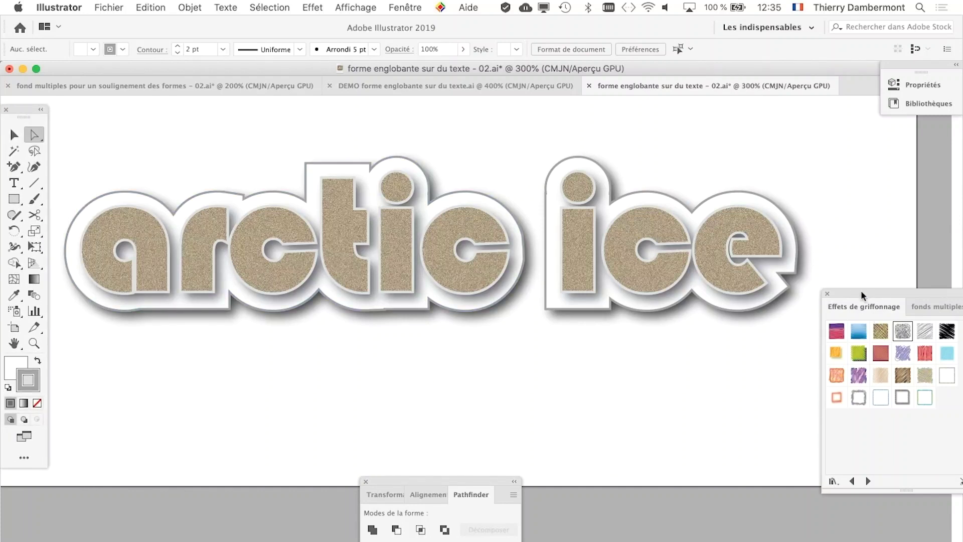
mouse_move(861, 295)
left_mouse_down()
mouse_move(641, 410)
mouse_move(649, 403)
left_mouse_up()
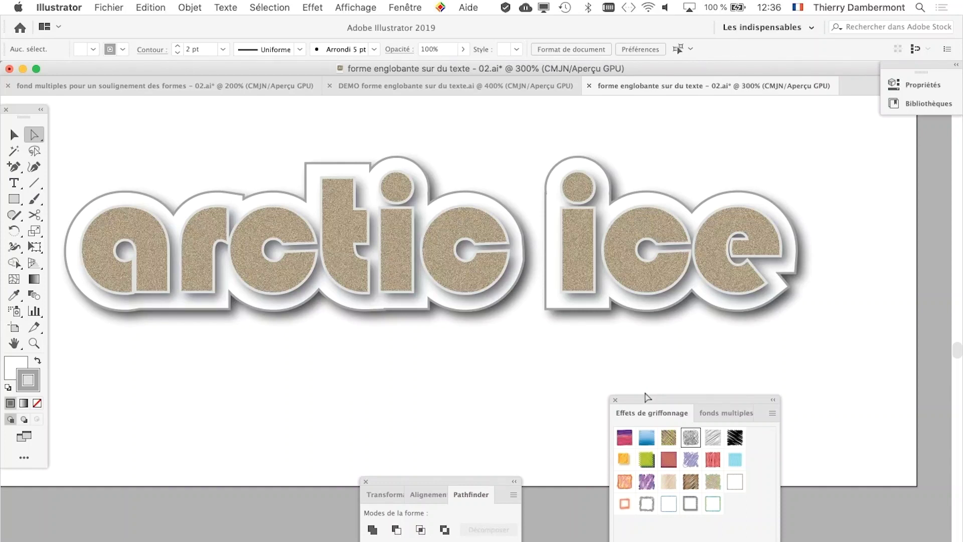
scroll(647, 371, "down", 1)
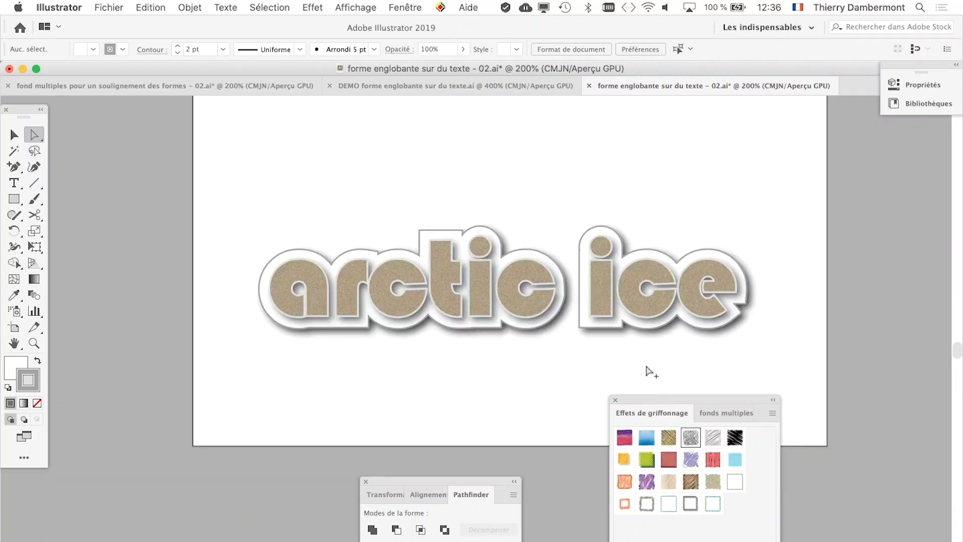
- Save As 'forme englobante sur du texte - 03.ai', changing version 02 to 03
left_click(100, 6)
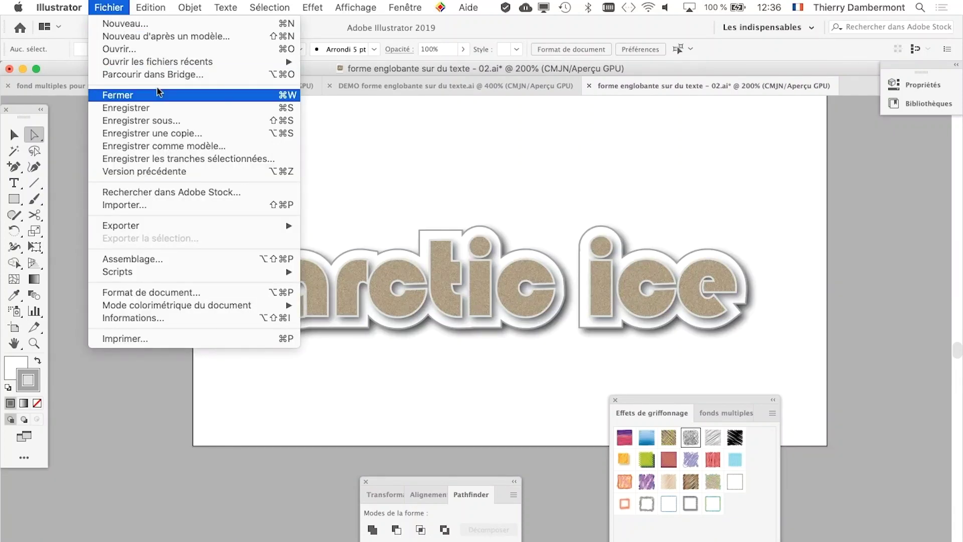
left_click(168, 122)
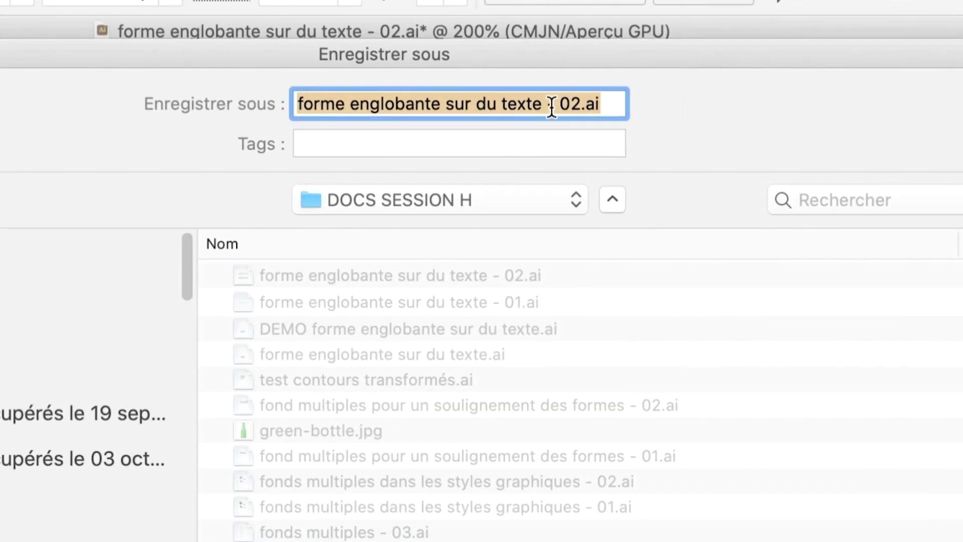
left_click(573, 104)
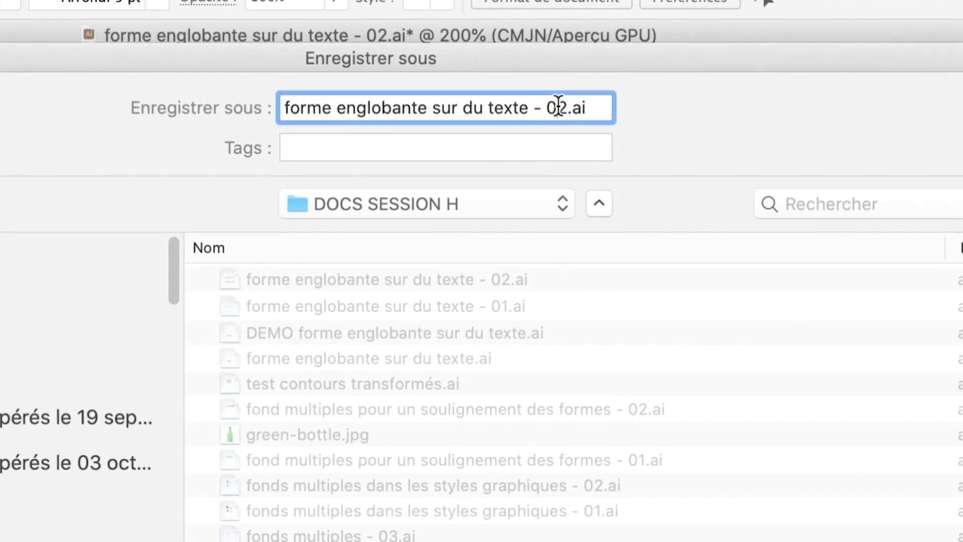
left_click_drag(558, 108, 566, 110)
type("3")
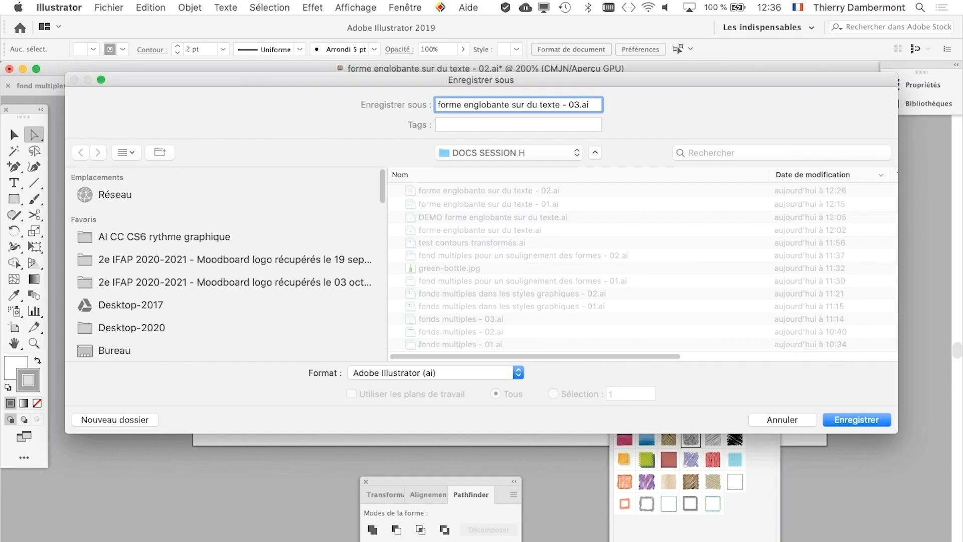
key("Return")
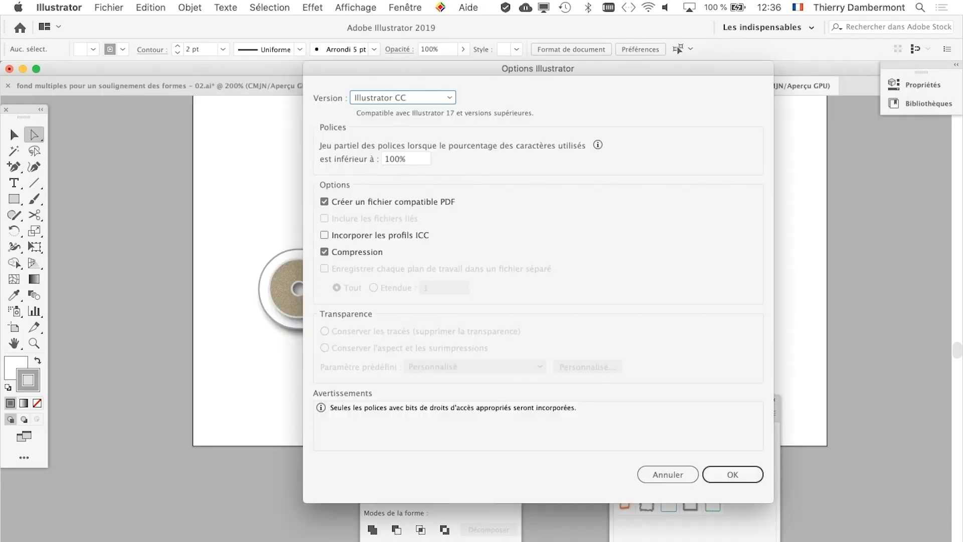